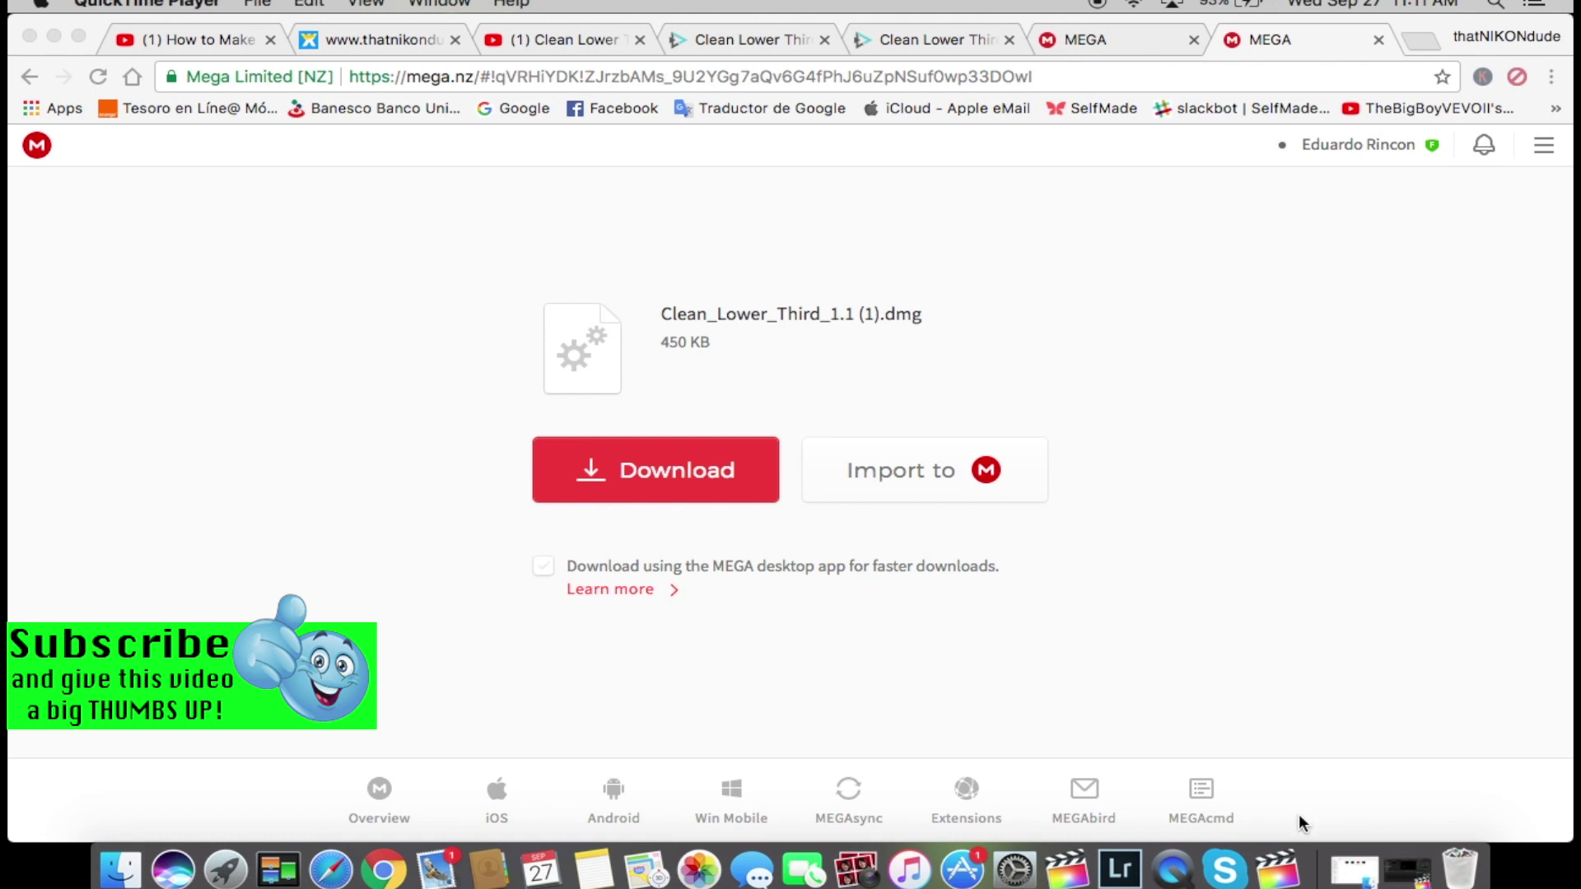
Minimize Final Cut Pro to reveal the MEGA download page for Clean_Lower_Third_1.1 (1).dmg
left_click(1283, 873)
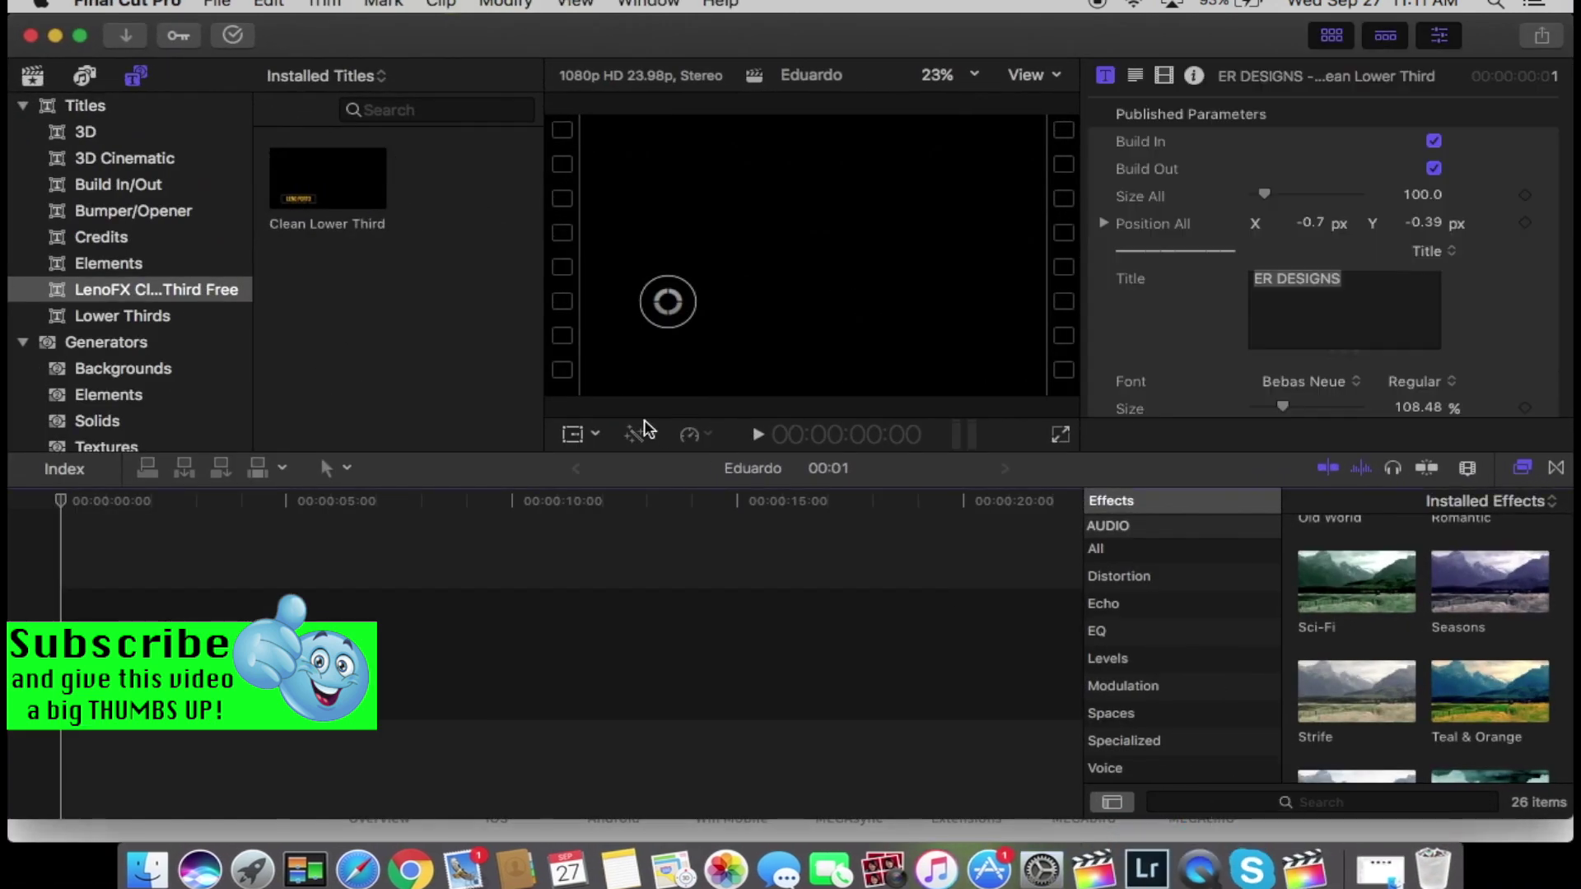
left_click(55, 37)
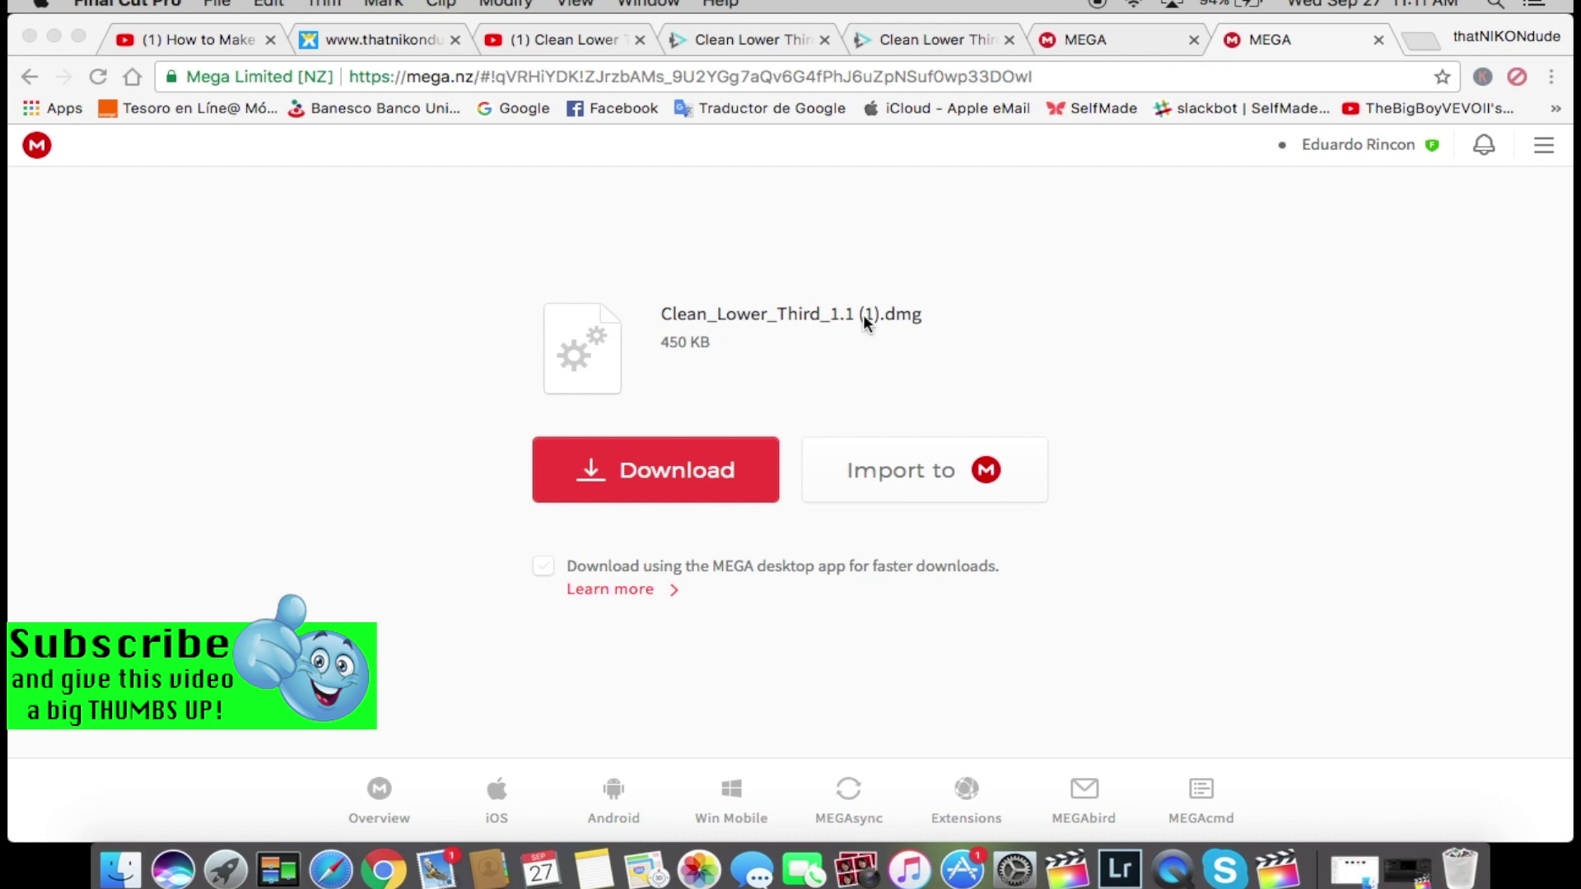
Minimize the Chrome MEGA page to expose the downloaded dmg on the desktop
left_click(1050, 78)
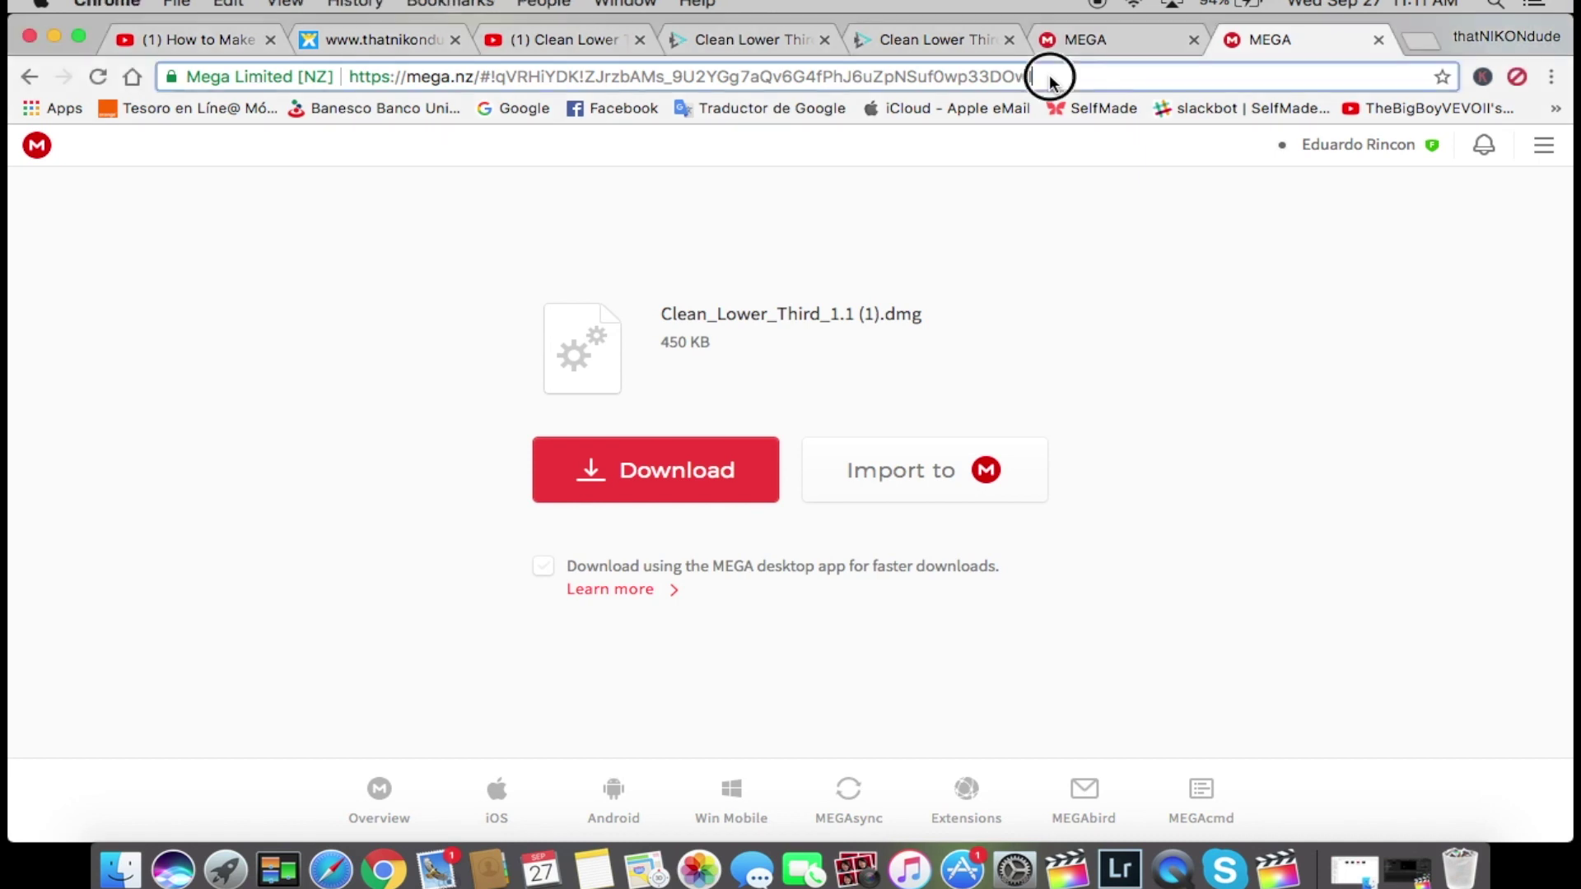
left_click(1151, 82)
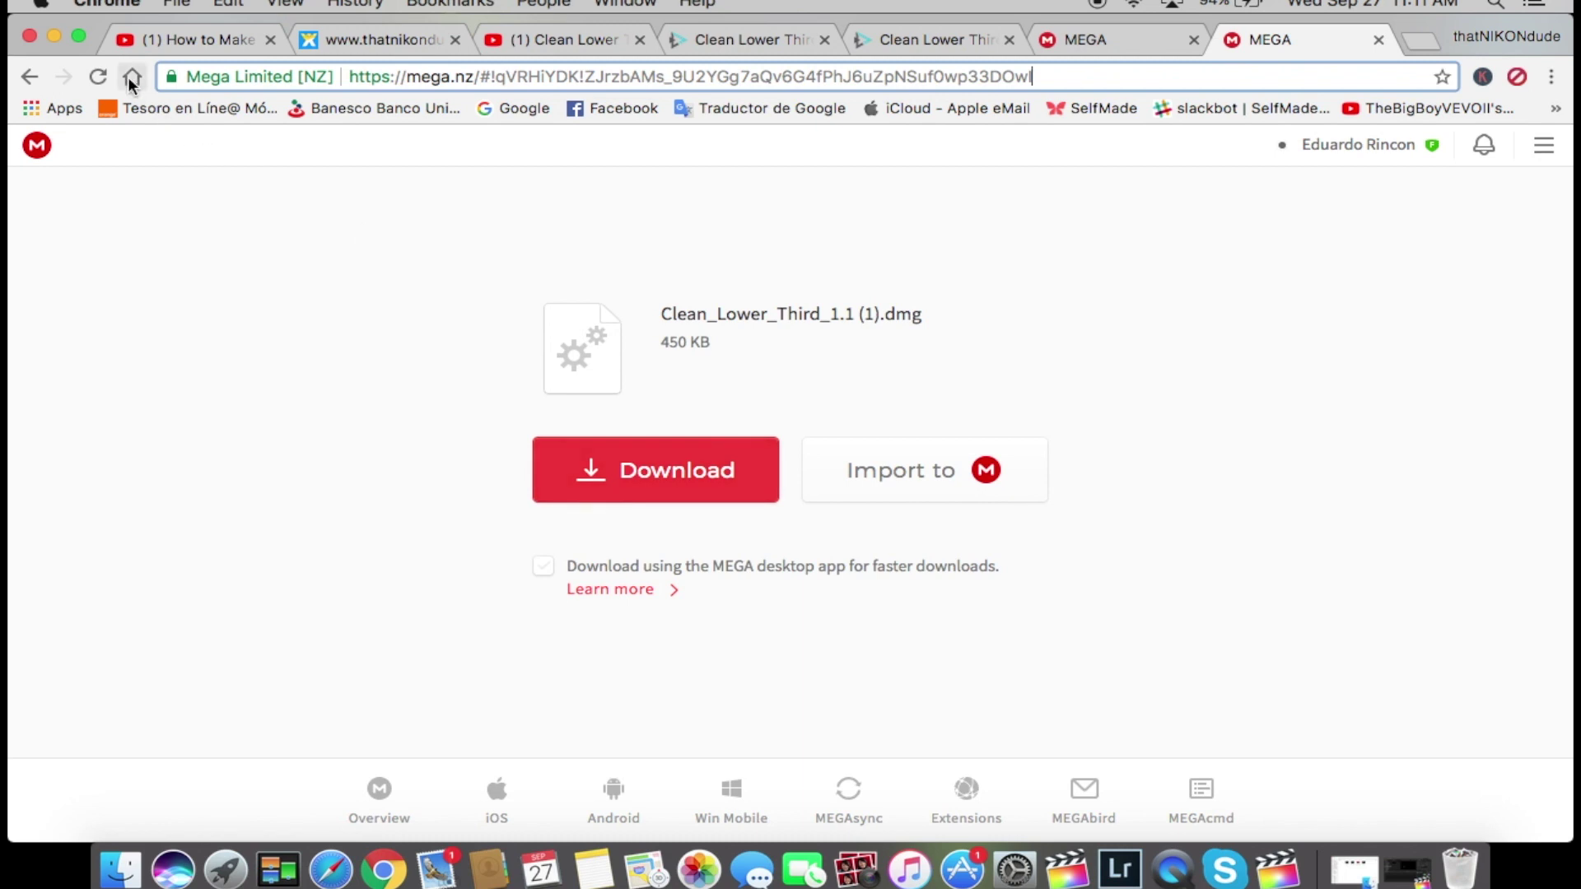
left_click(56, 35)
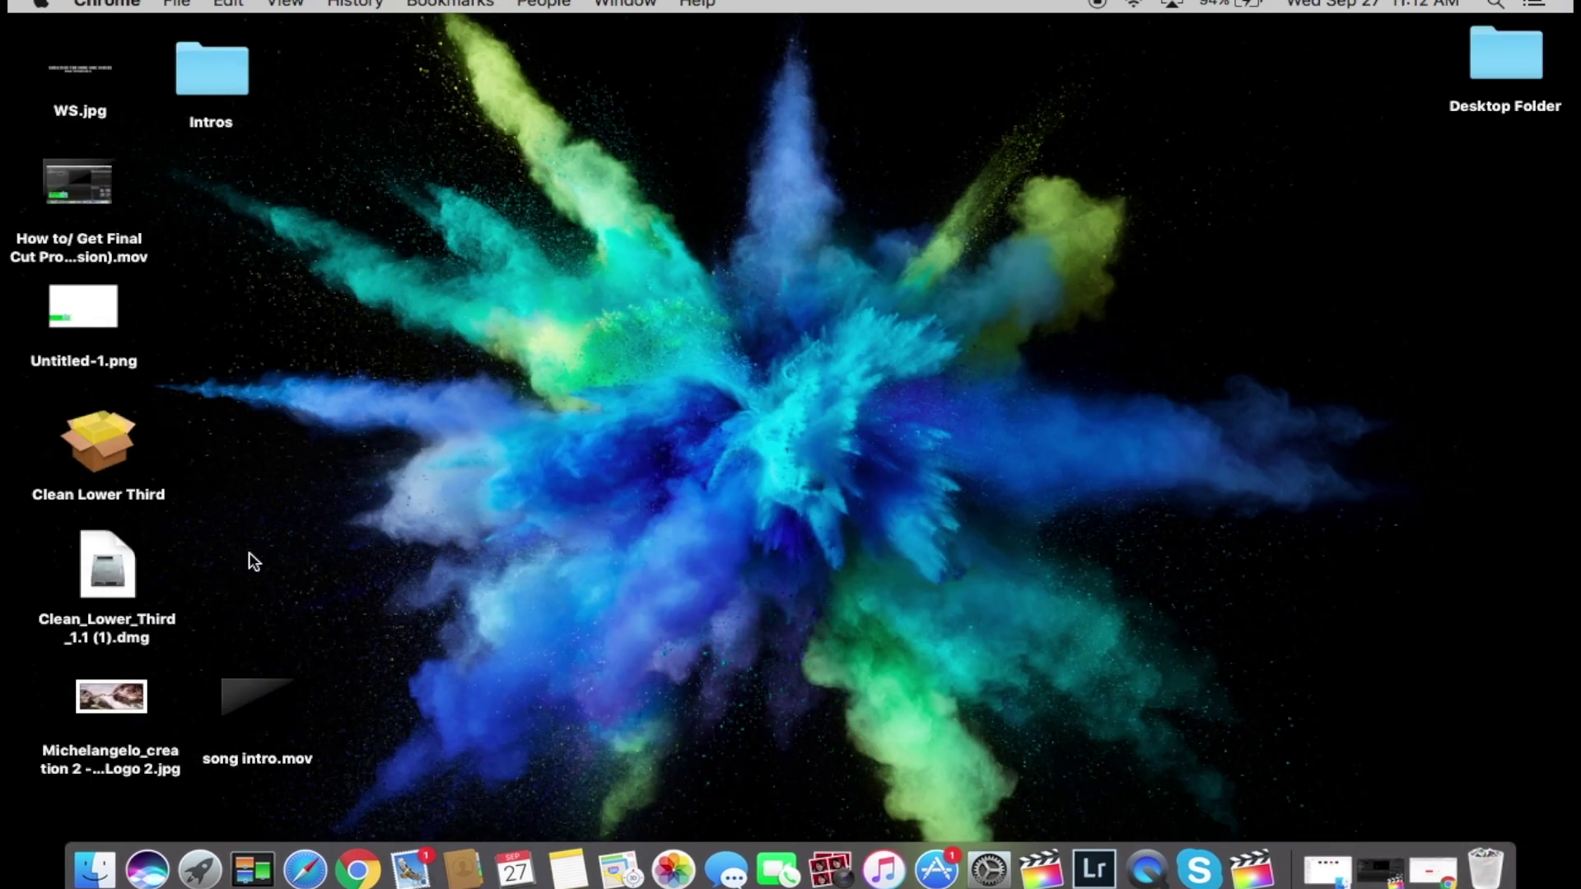
Move Clean_Lower_Third_1.1 (1).dmg to the desktop's top centre and mount it
left_click(132, 576)
left_click_drag(131, 577, 916, 156)
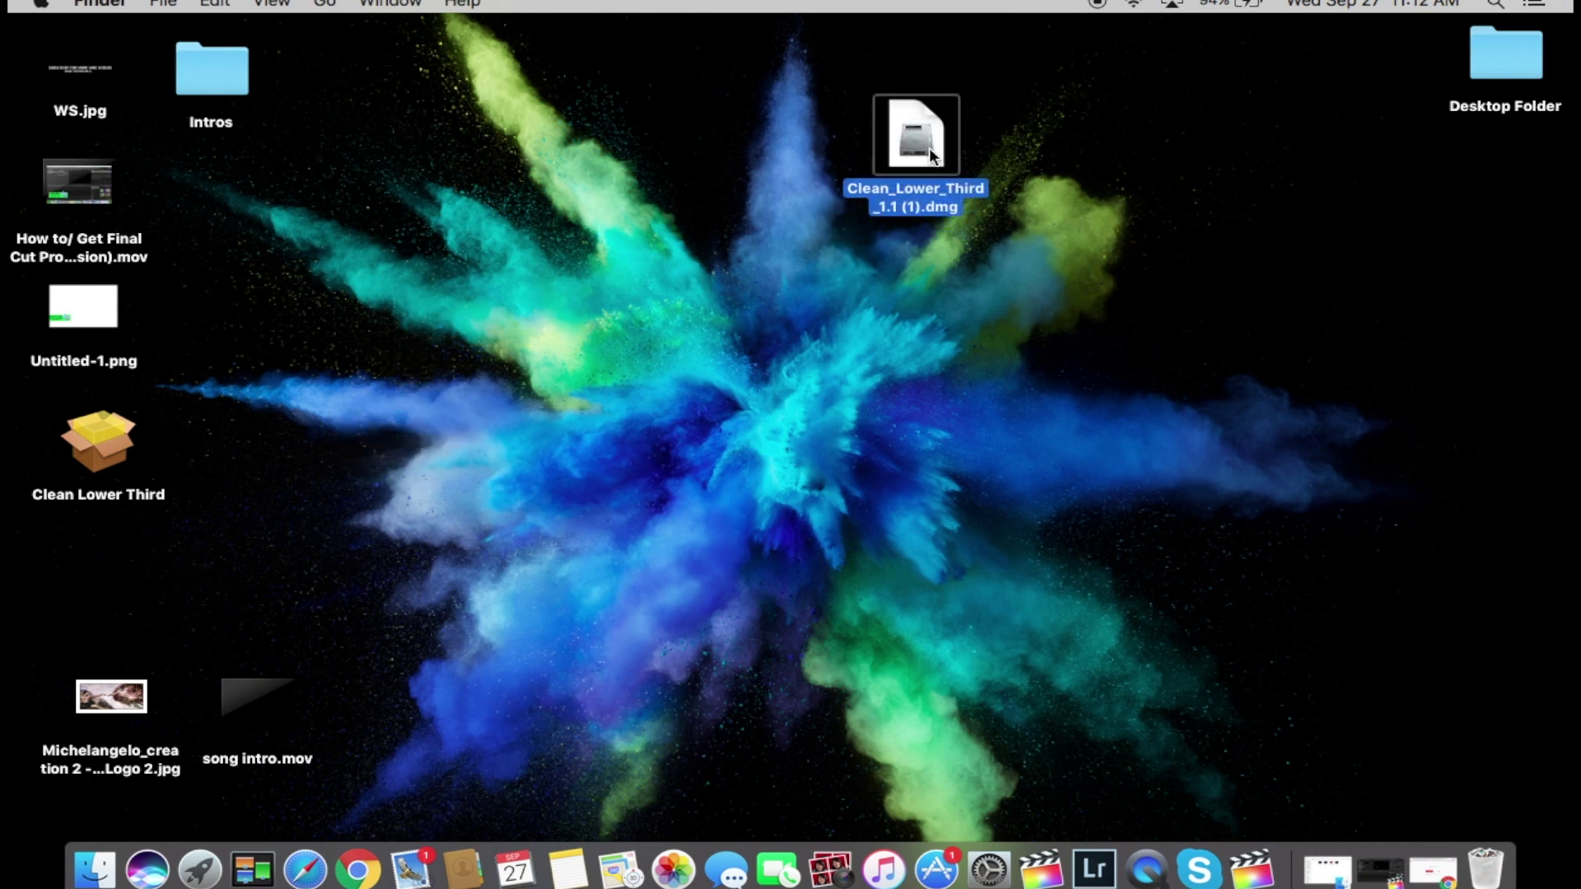
double_click(919, 150)
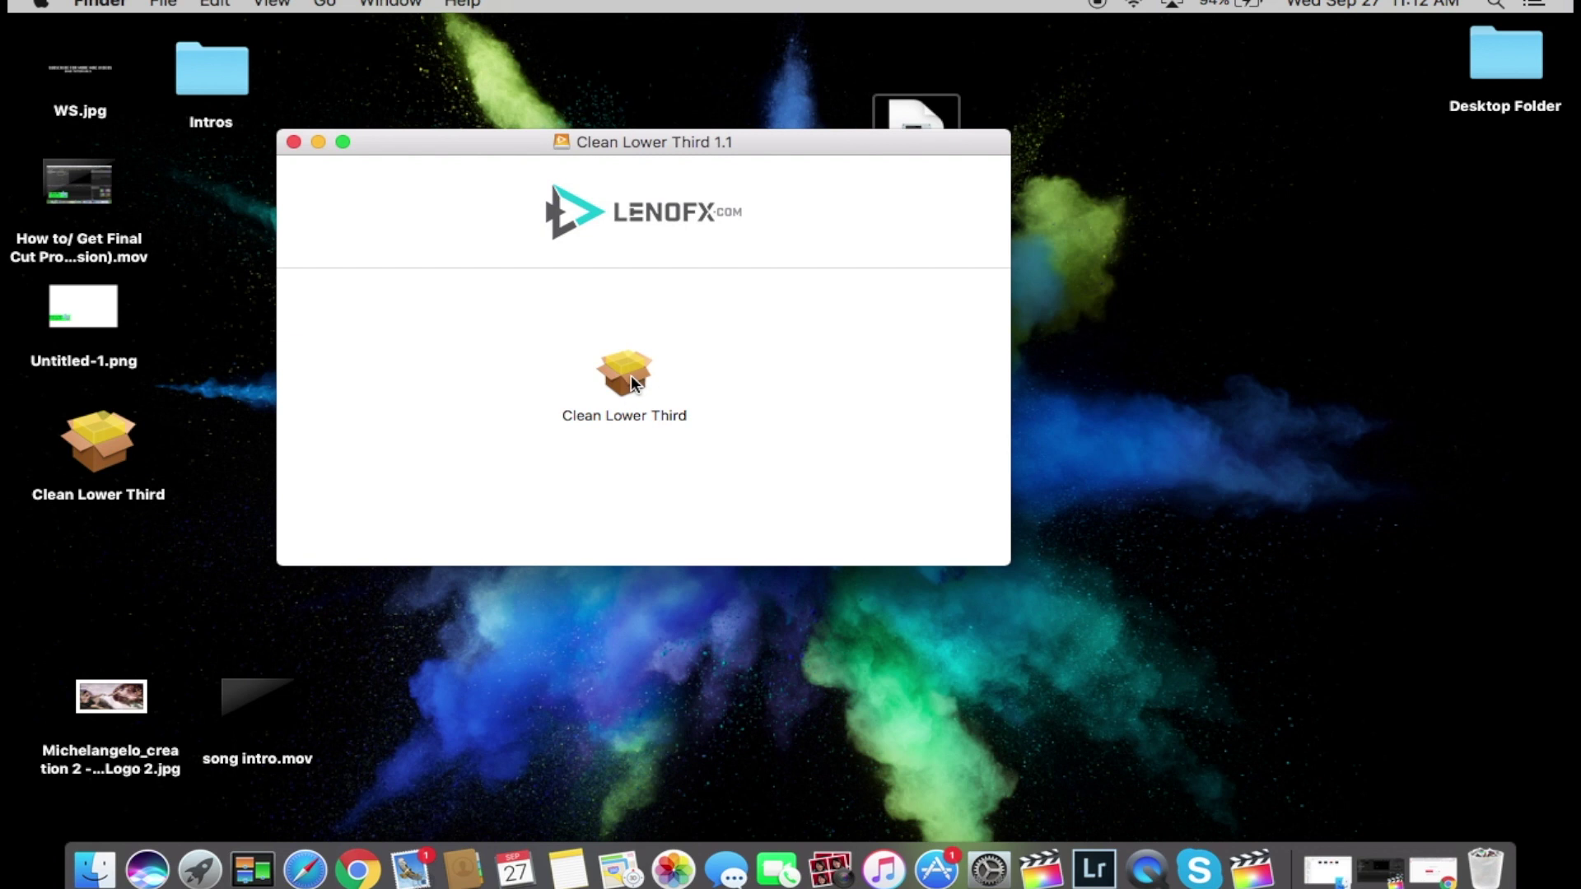
Copy the Clean Lower Third package to the desktop, close the disk window, and launch the installer
left_click_drag(630, 374, 321, 379)
left_click(293, 142)
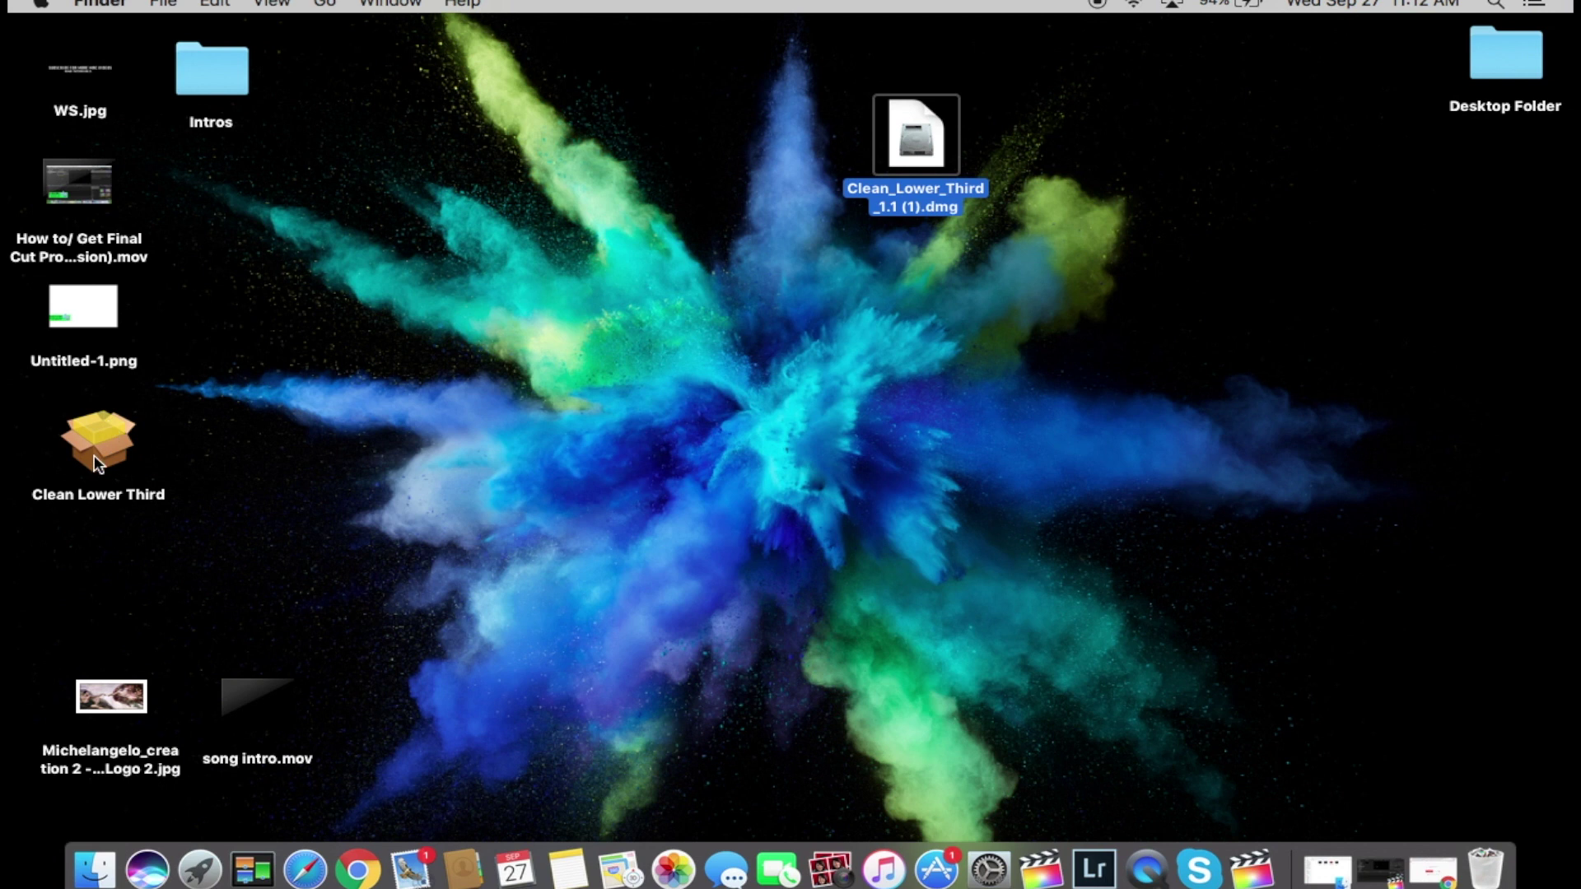
double_click(112, 459)
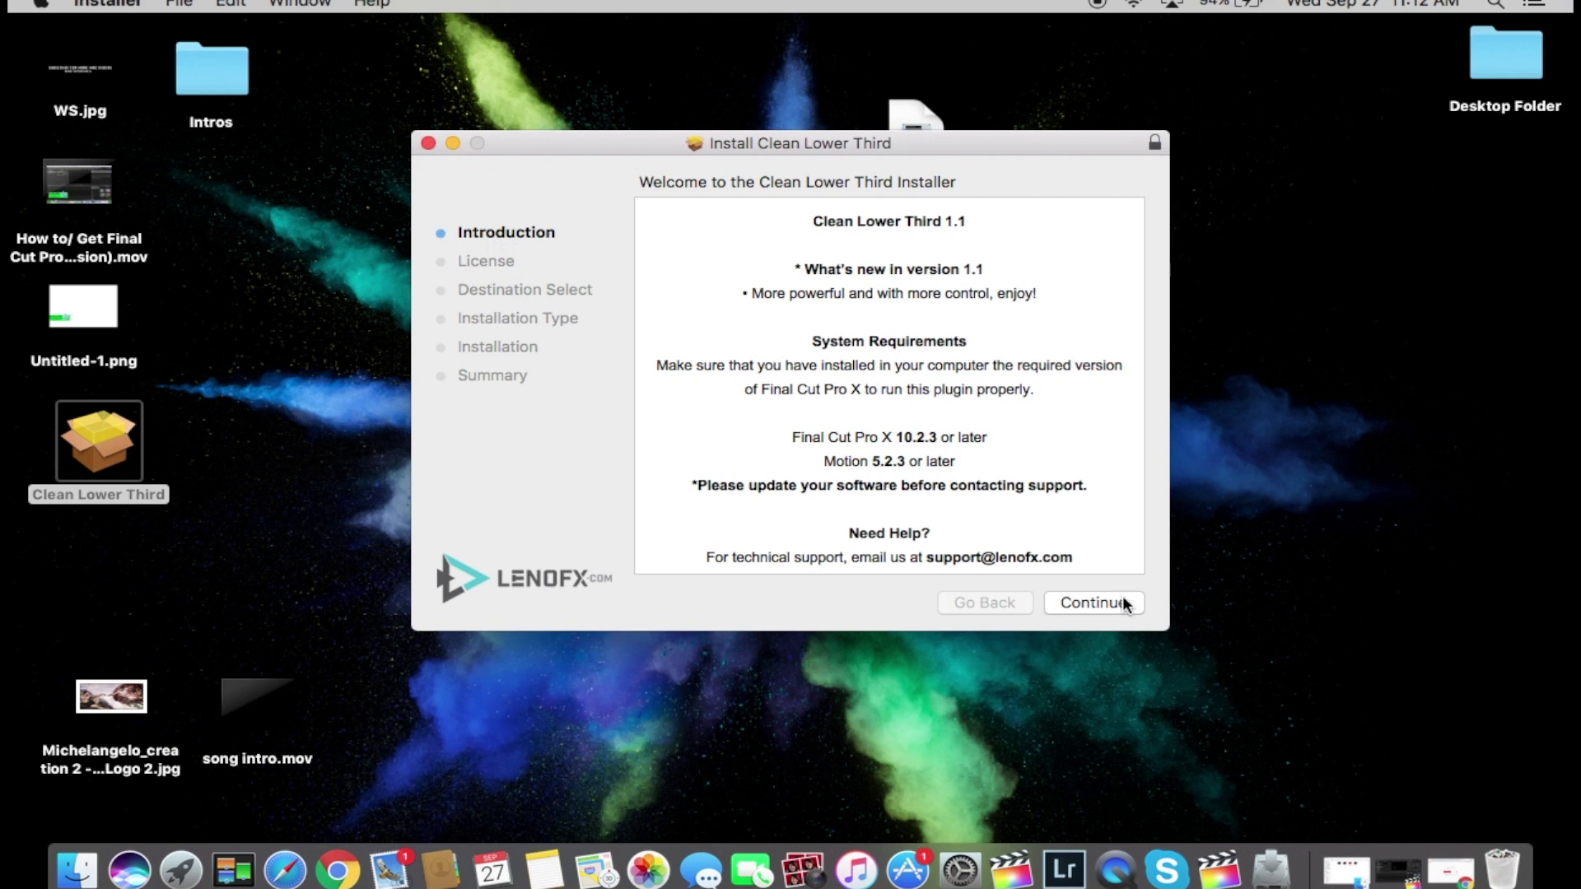
Install Clean Lower Third through Continue, Agree and Install, then bring Final Cut Pro back
left_click(1091, 601)
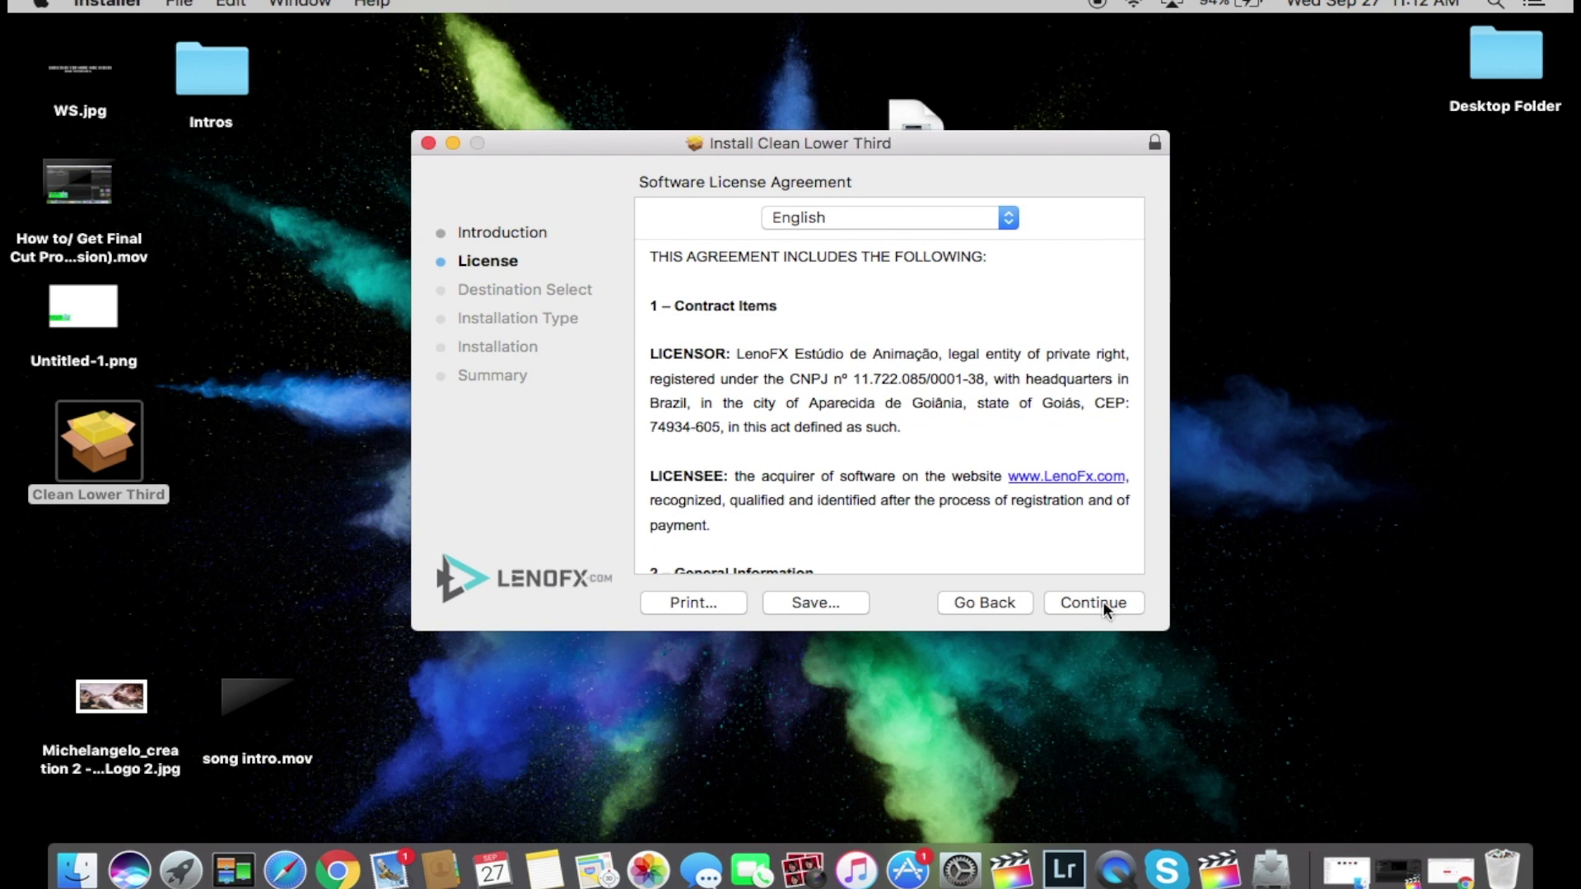
left_click(1104, 601)
left_click(1022, 321)
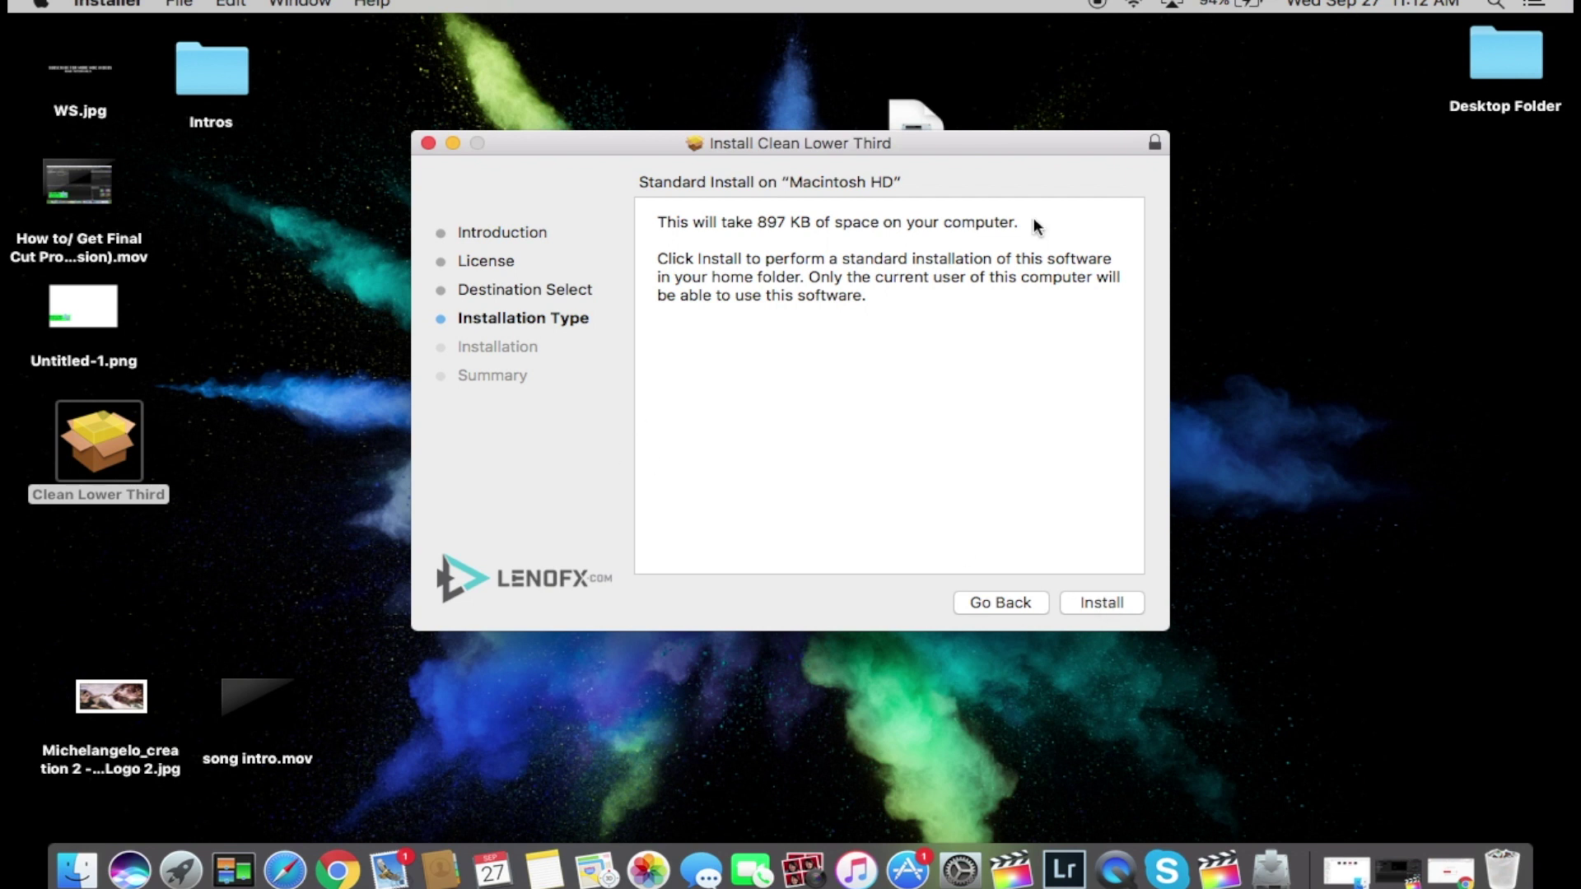
left_click(430, 144)
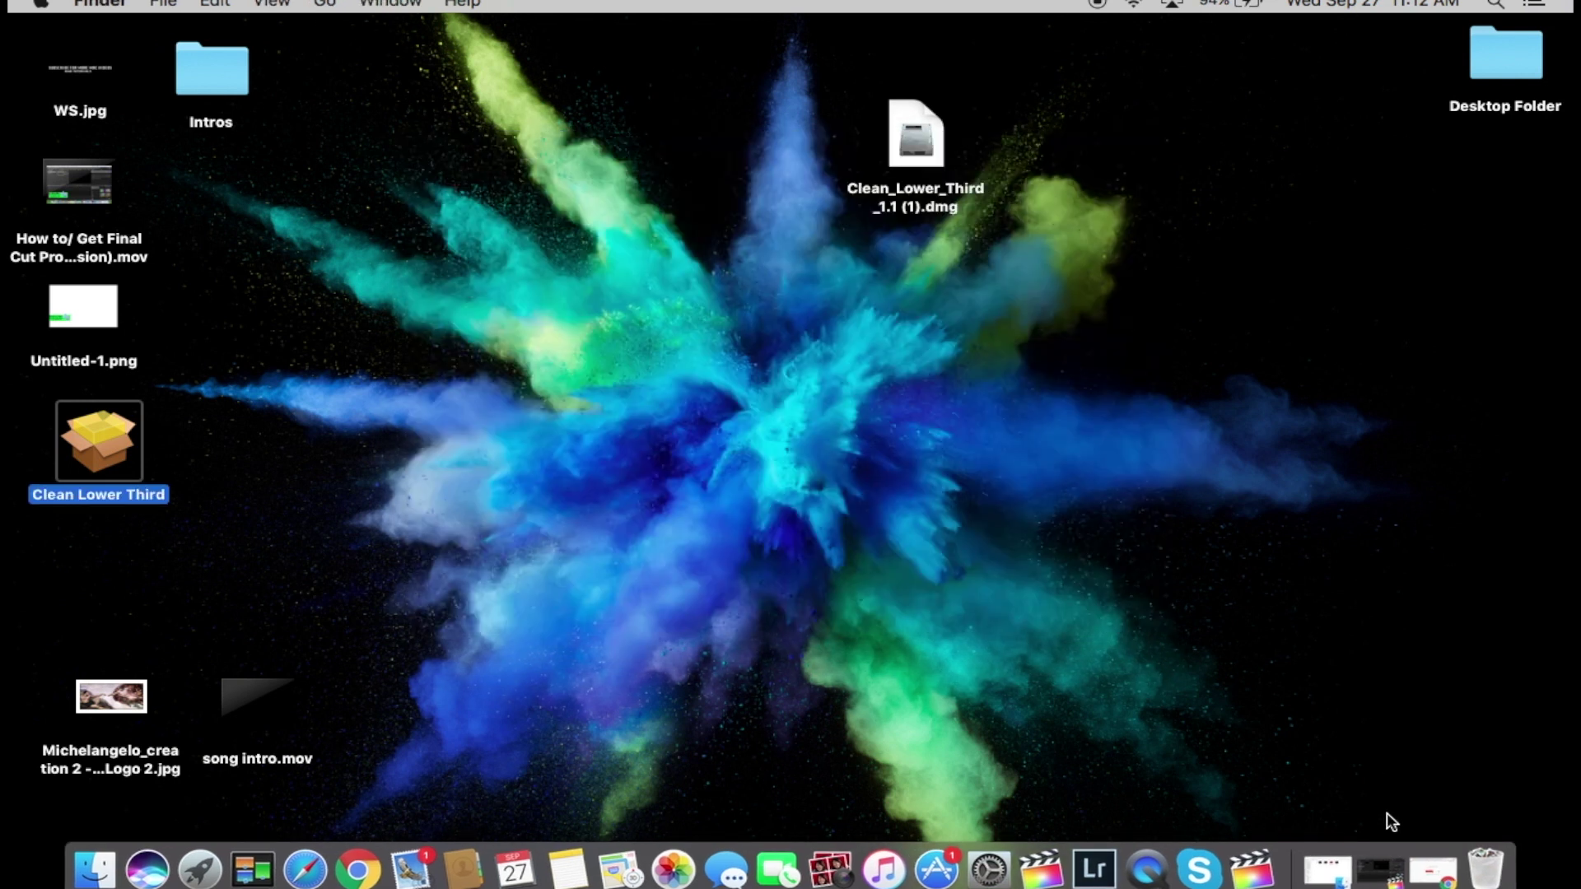
left_click(1382, 851)
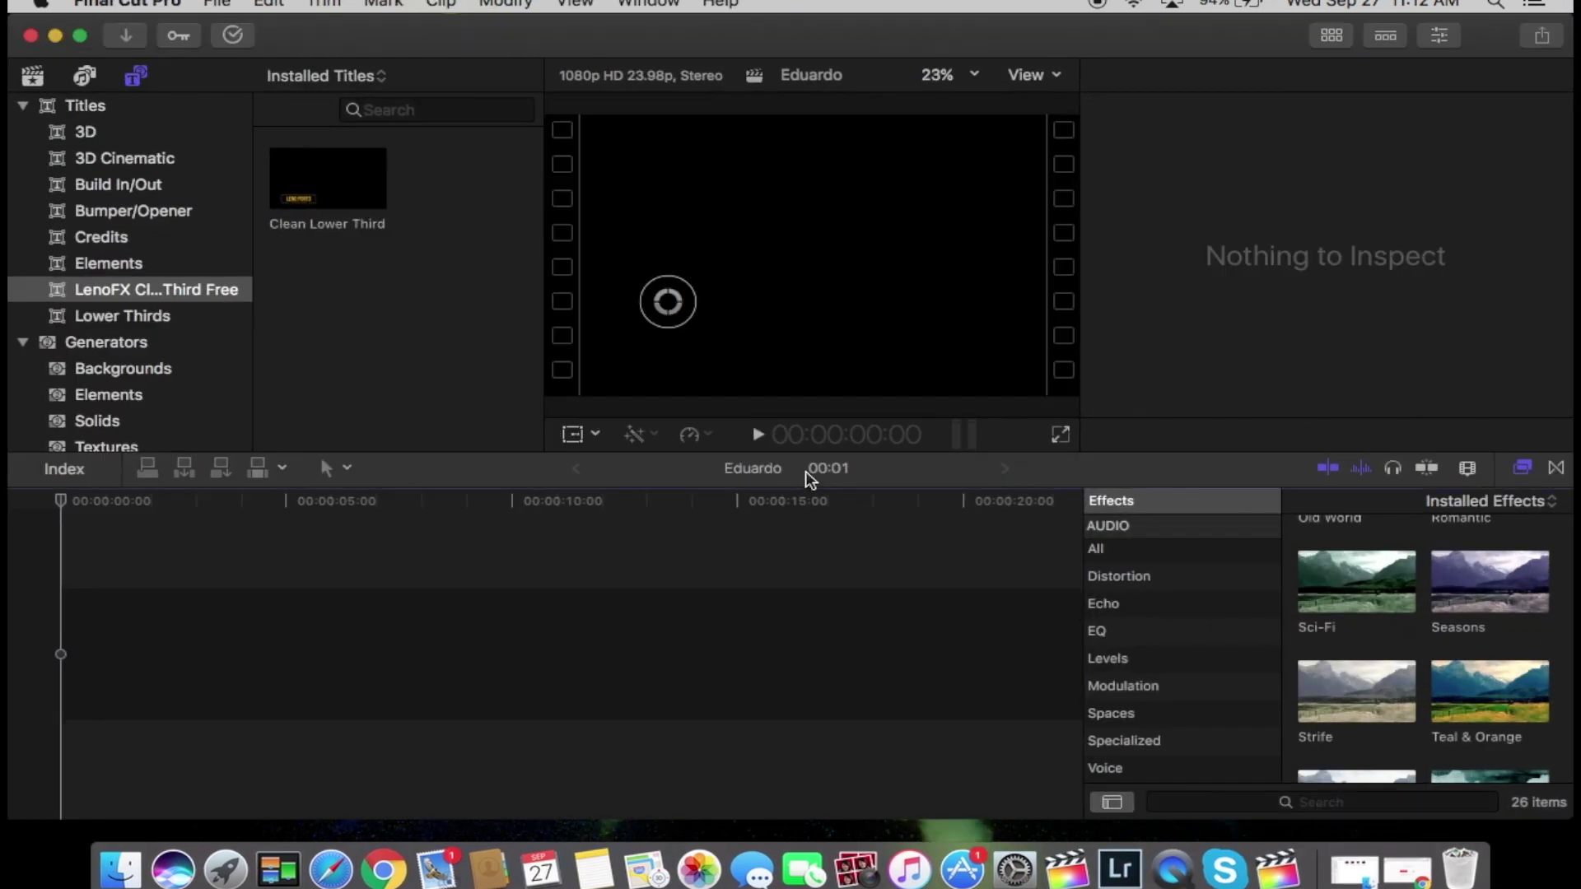
Find Clean Lower Third under LenoFX in the Titles browser, preview it, and drop it on the timeline
left_click(25, 108)
left_click(24, 133)
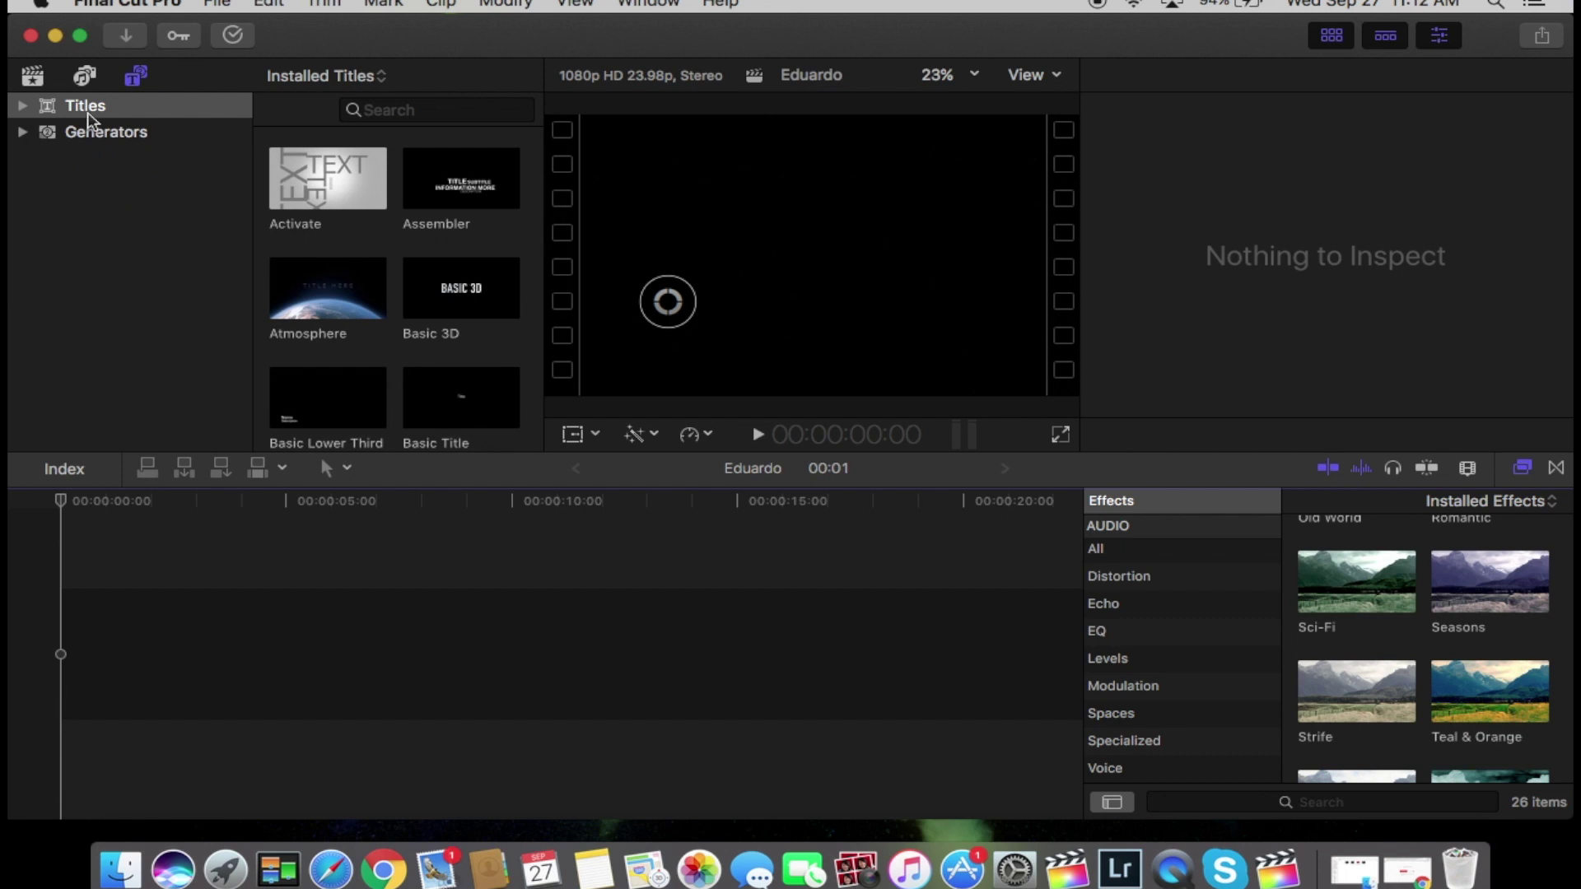
left_click(106, 106)
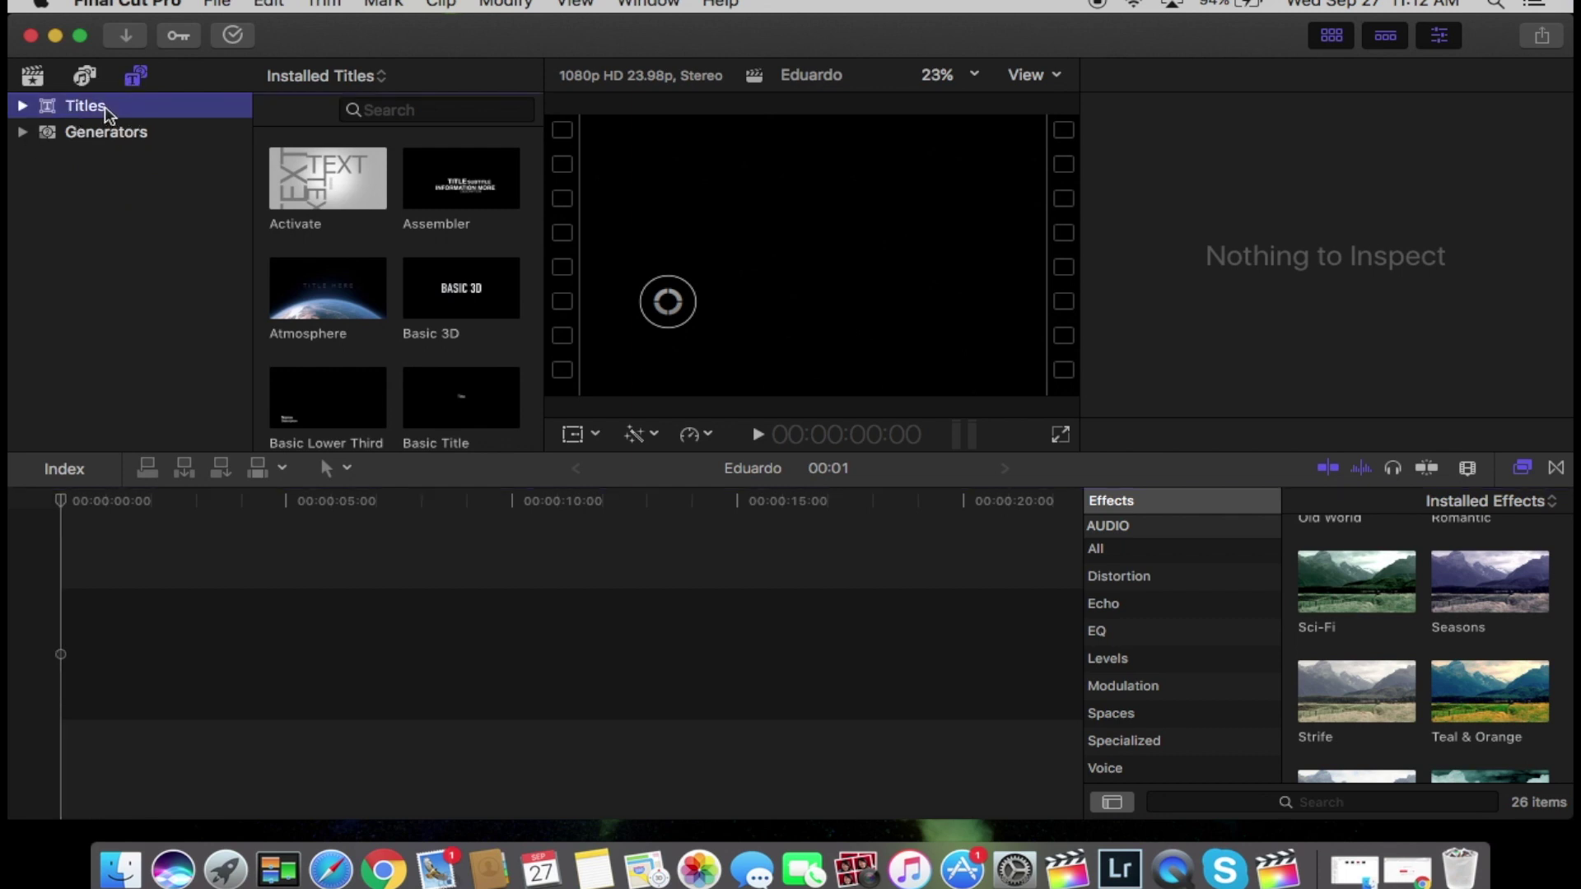
double_click(106, 107)
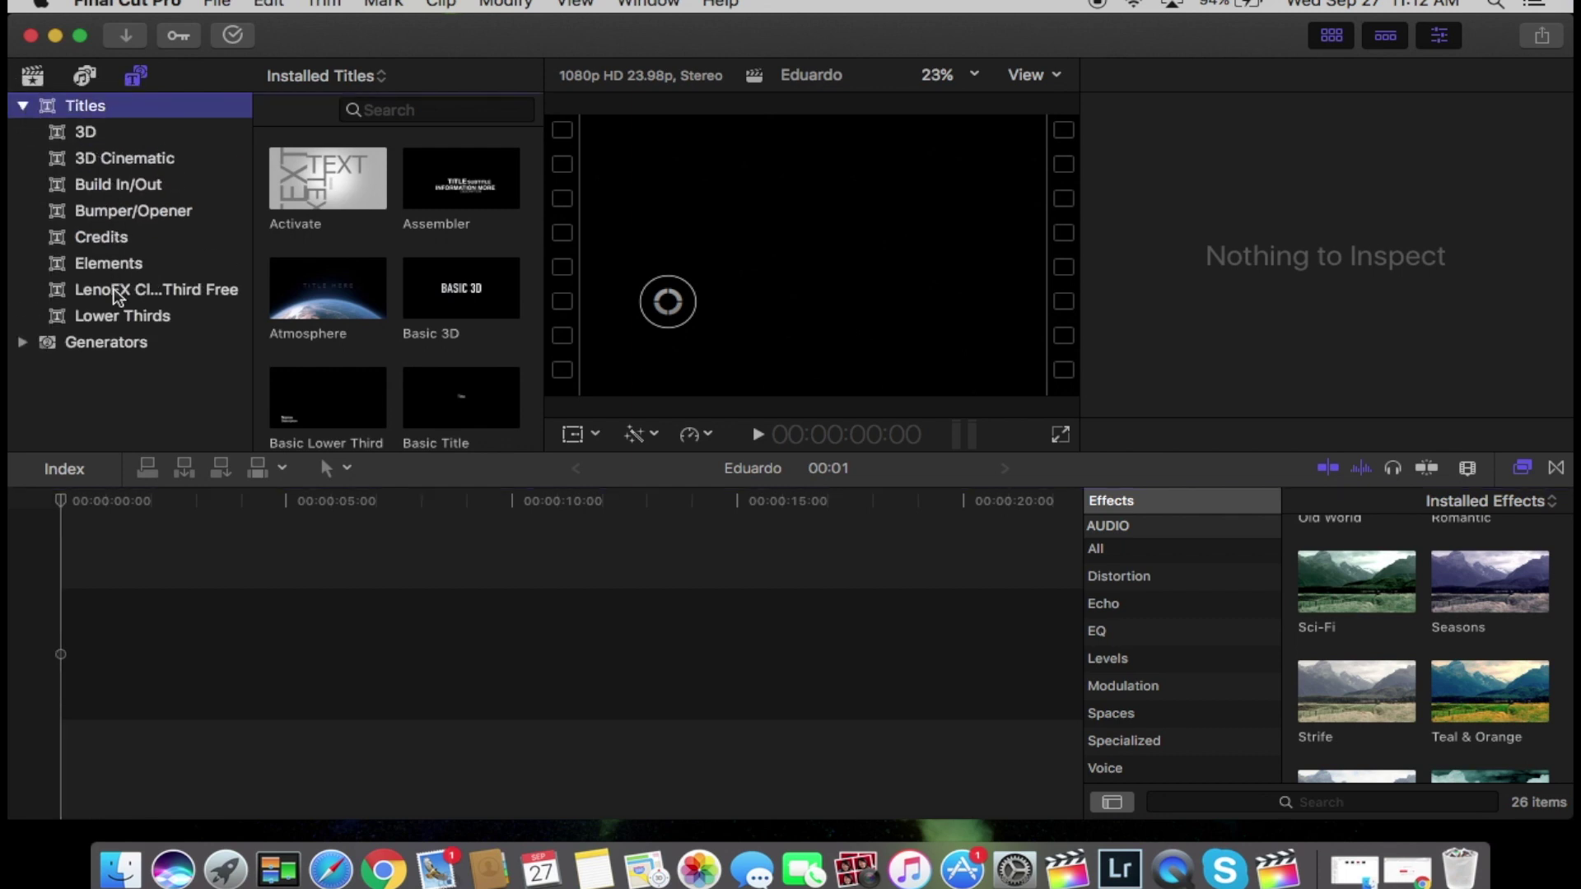
left_click(112, 293)
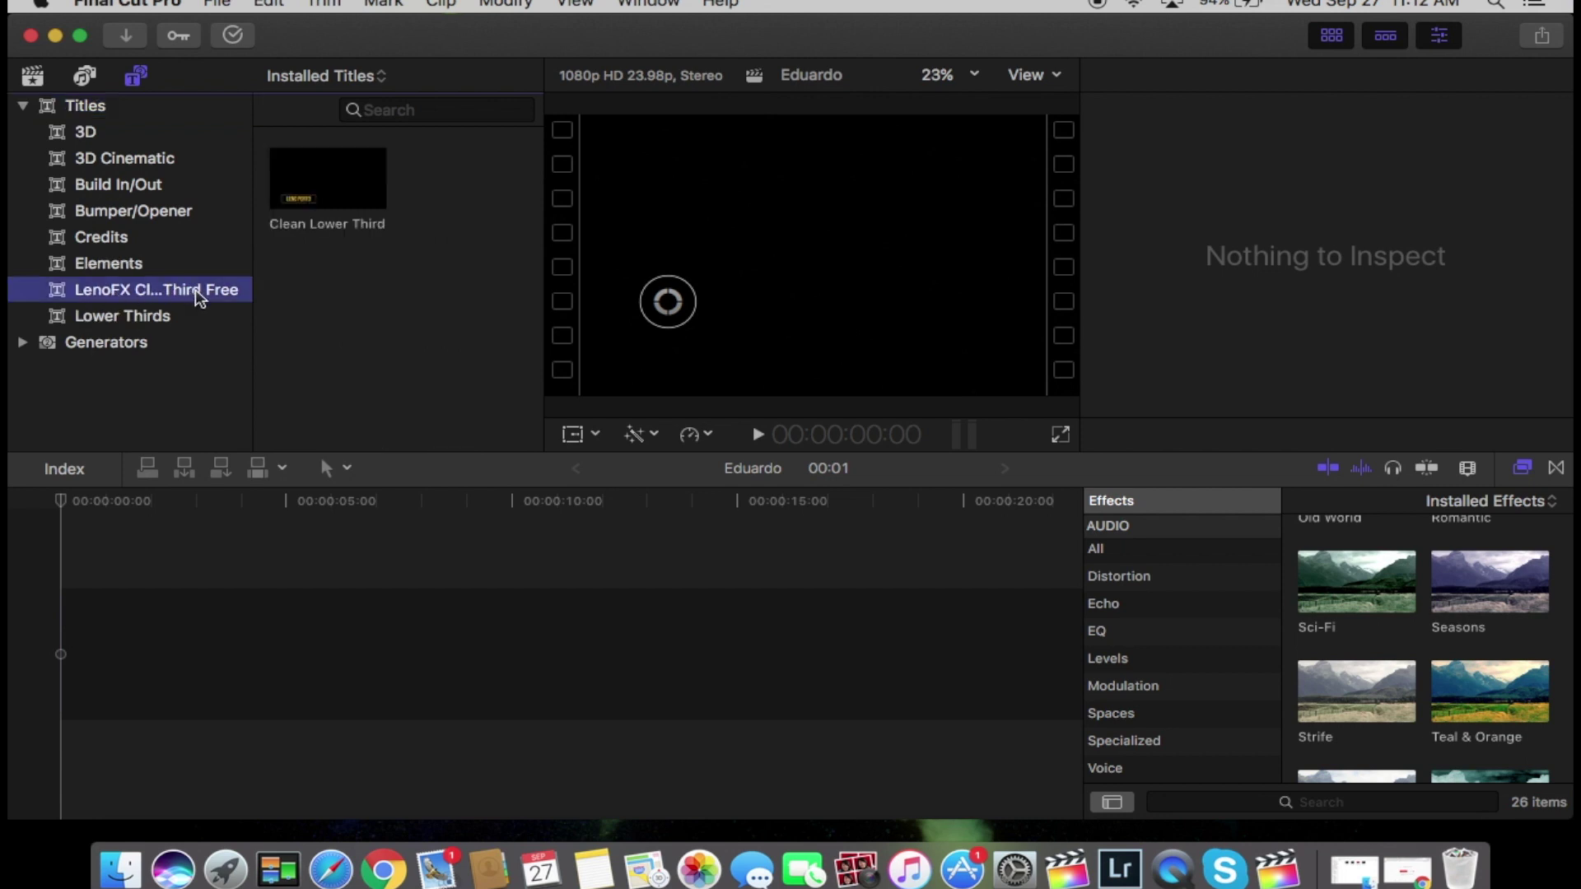
left_click(321, 208)
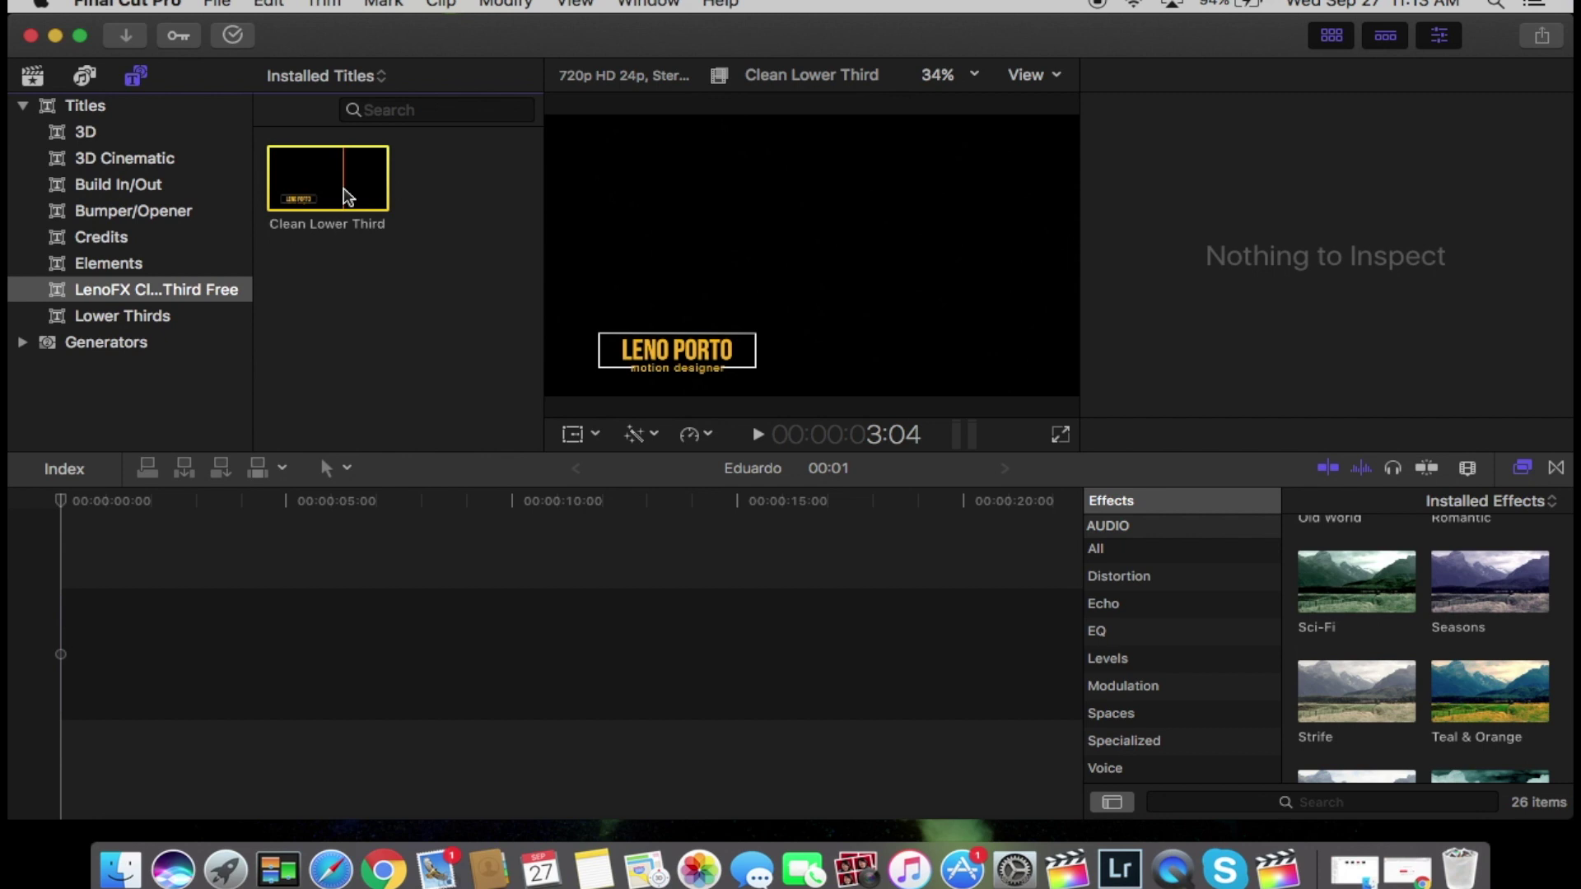
left_click_drag(328, 194, 141, 621)
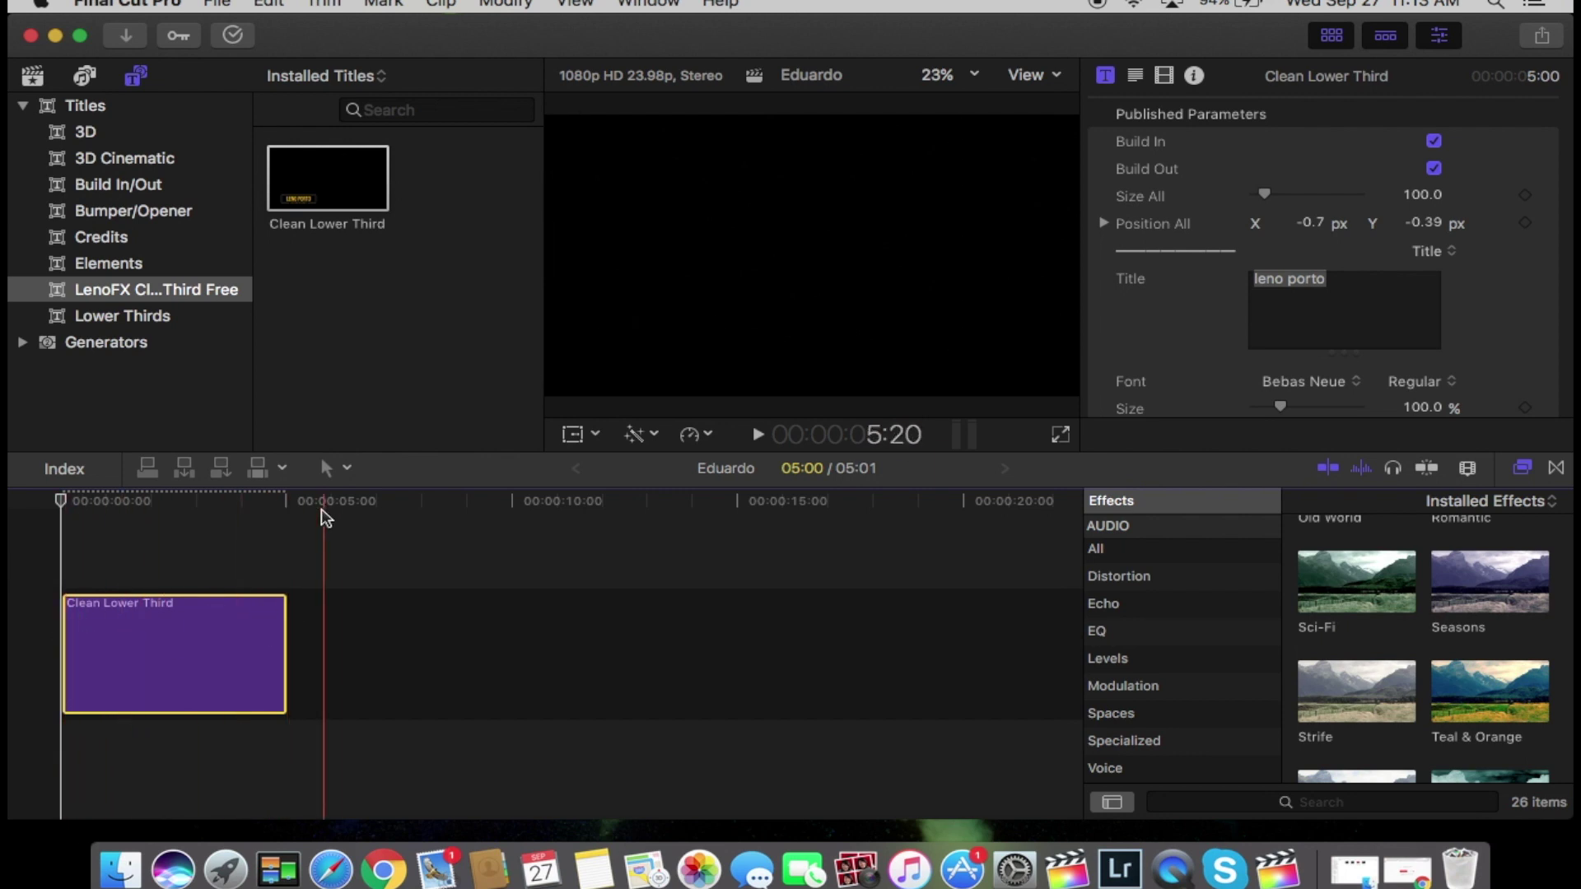
Move the Clean Lower Third title toward frame centre and scale it to 232%
left_click(112, 548)
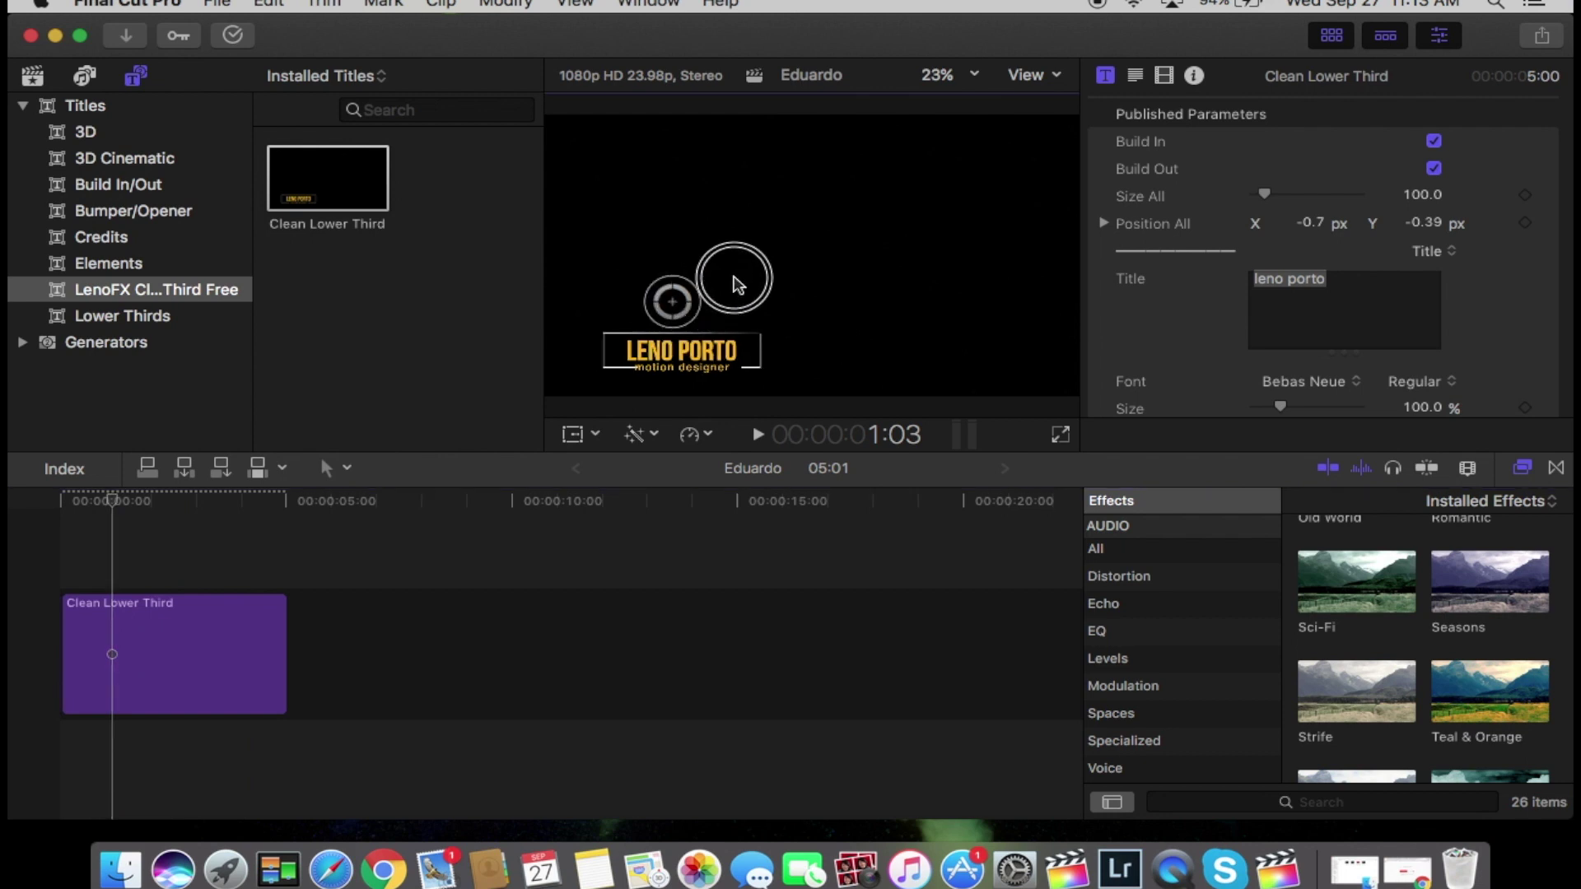
left_click_drag(735, 284, 803, 228)
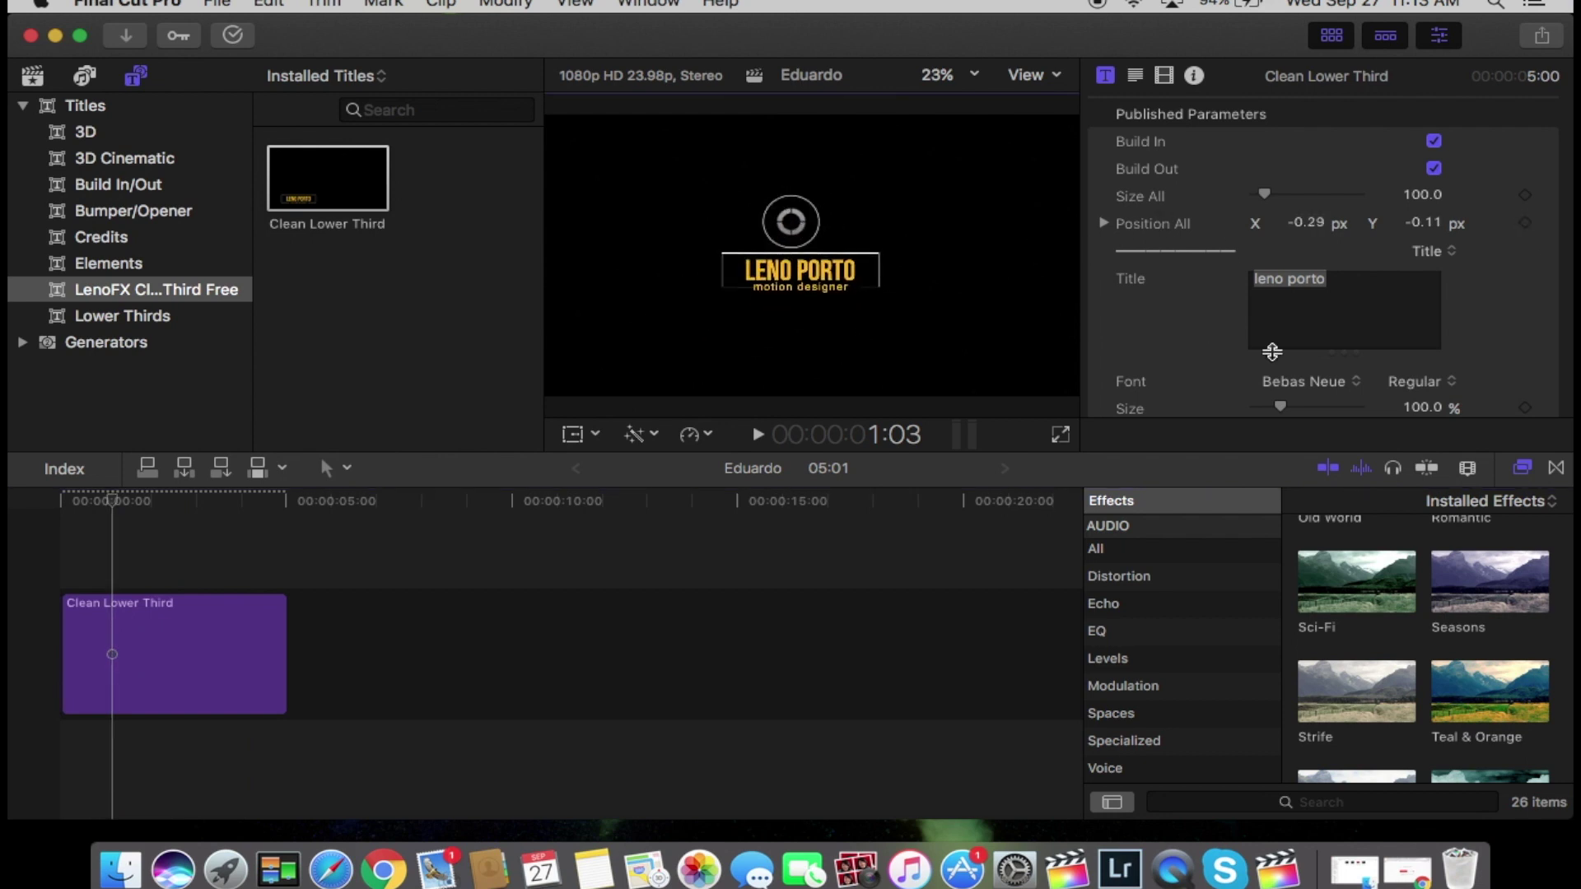
left_click(1164, 75)
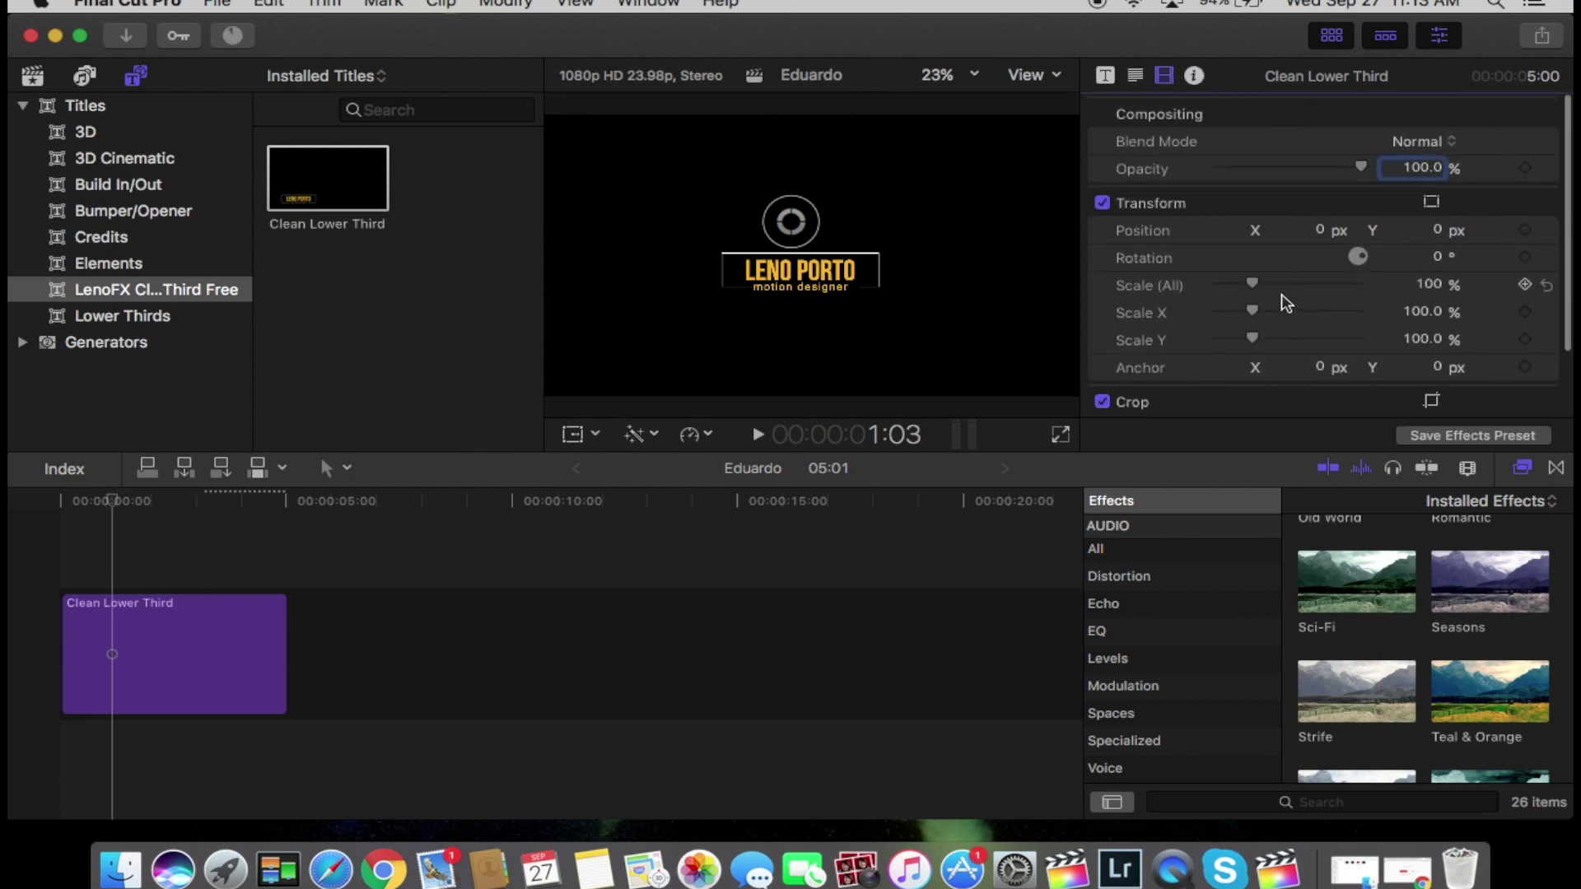
left_click_drag(1253, 284, 1291, 283)
left_click_drag(774, 193, 802, 177)
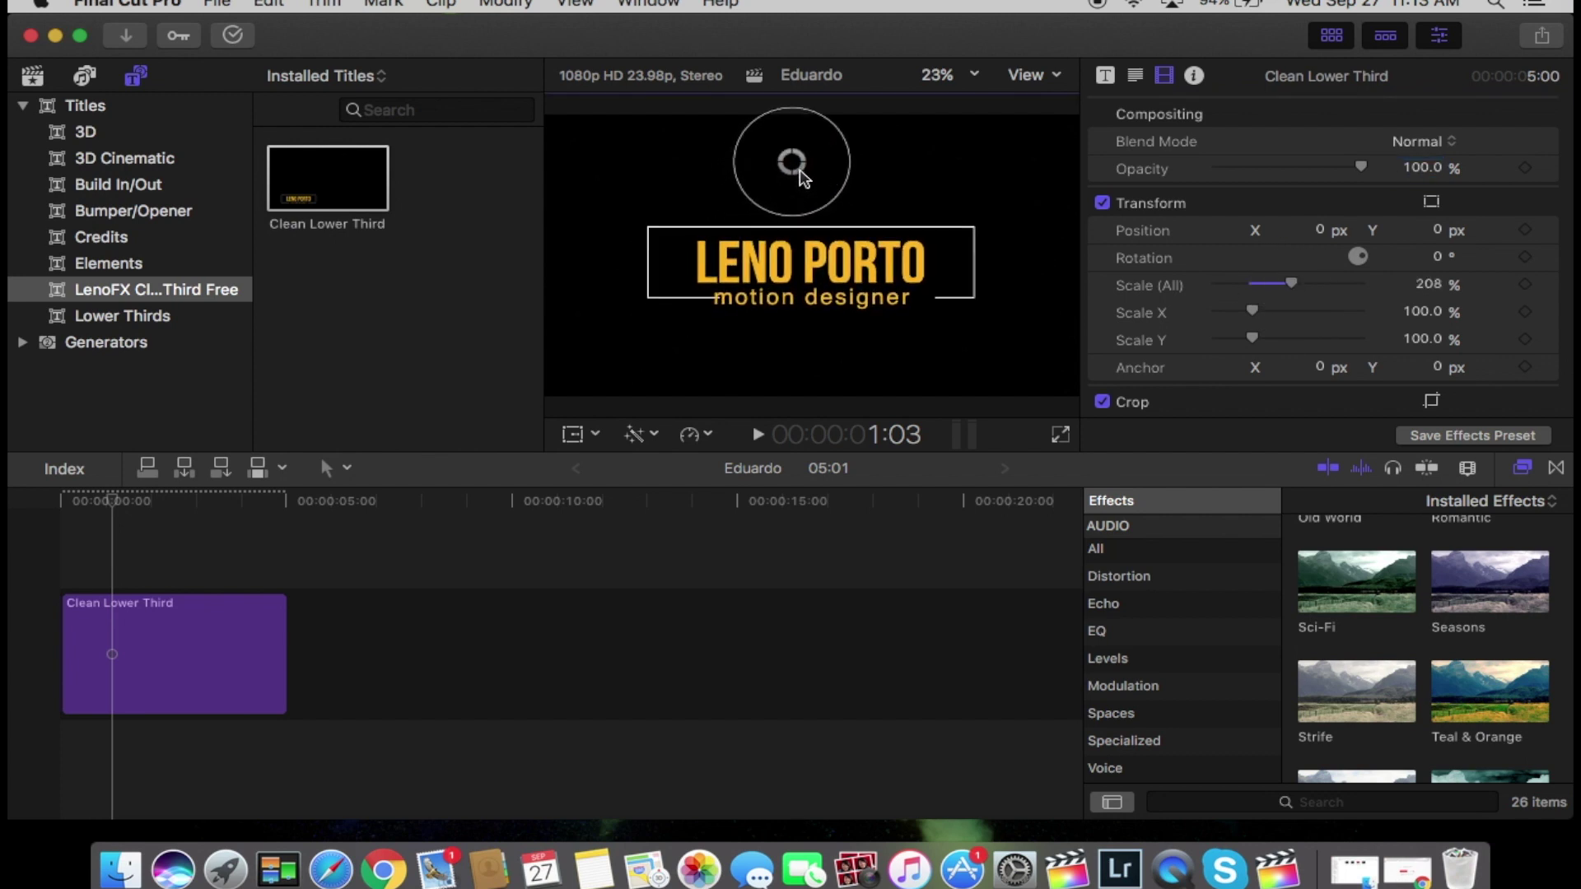
left_click_drag(1291, 284, 1299, 284)
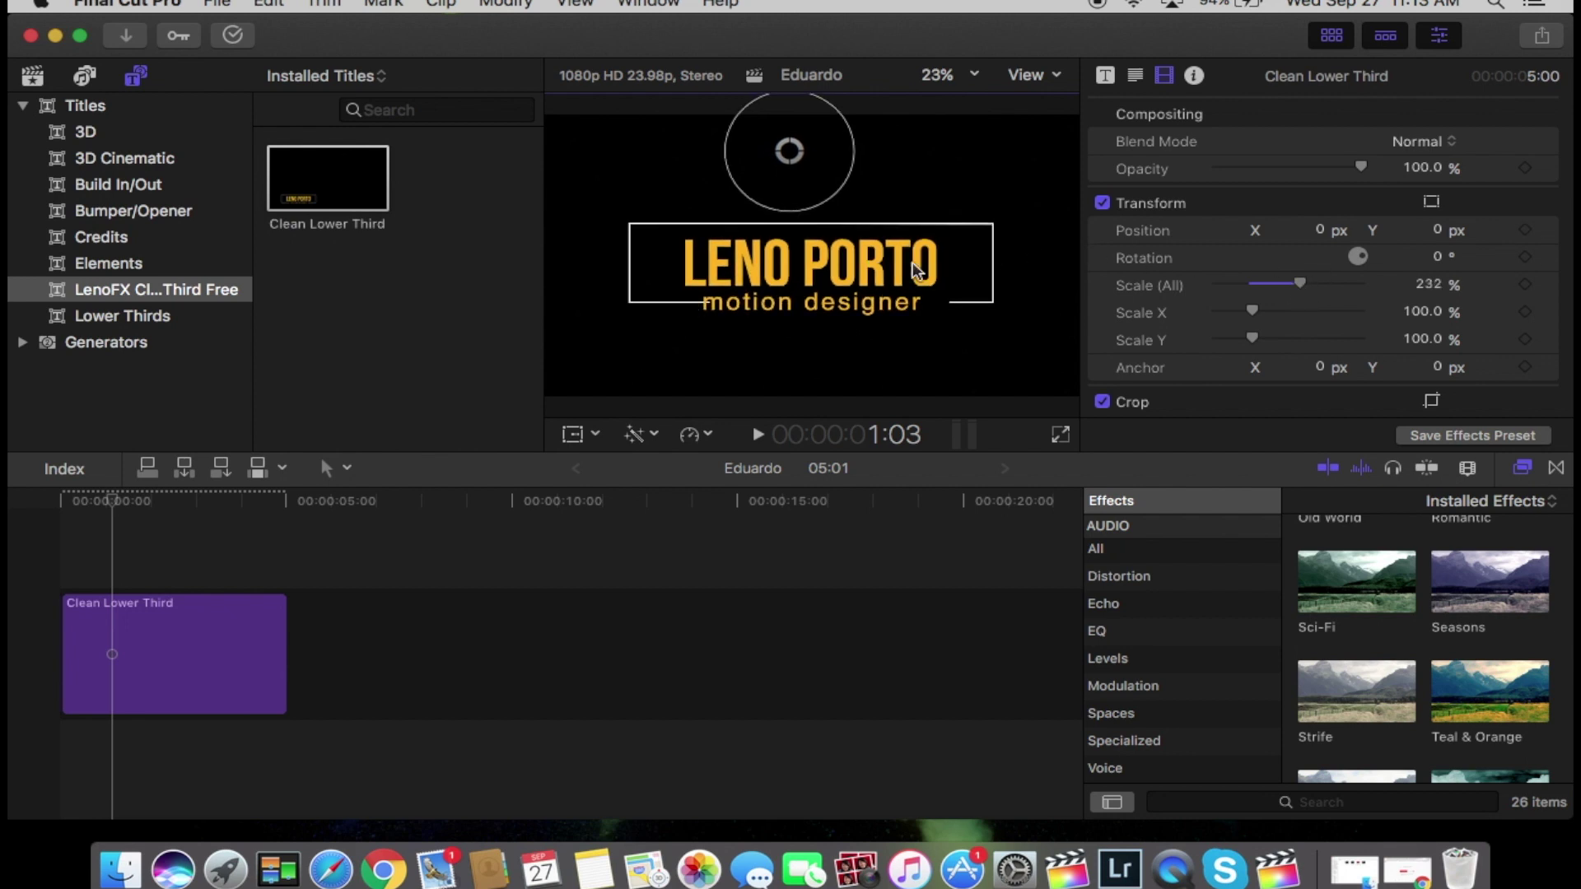
left_click(140, 616)
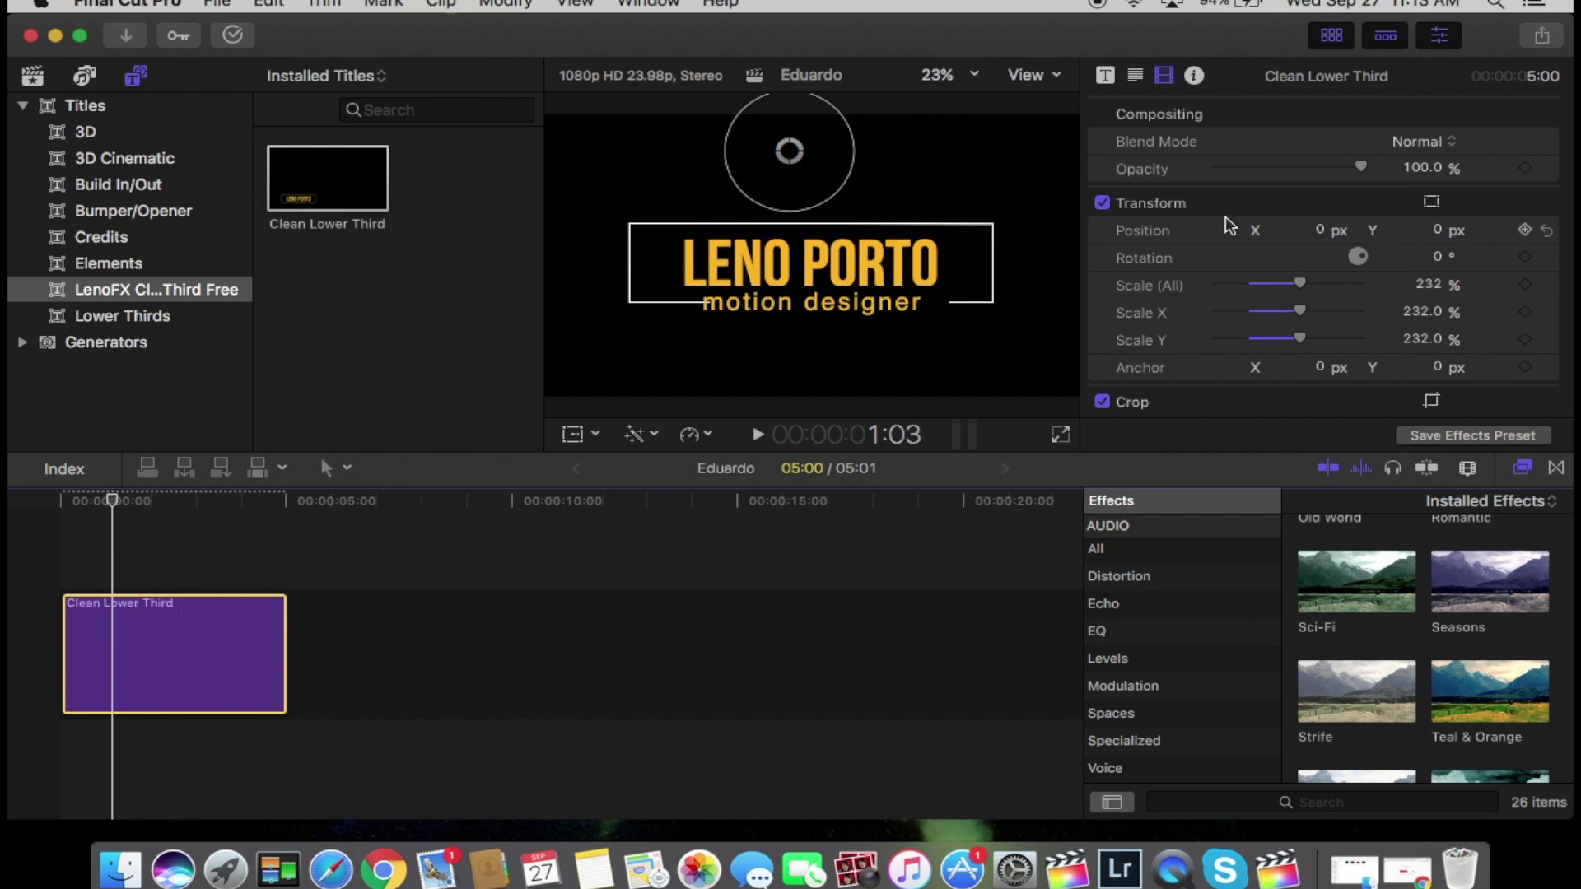
left_click(1104, 76)
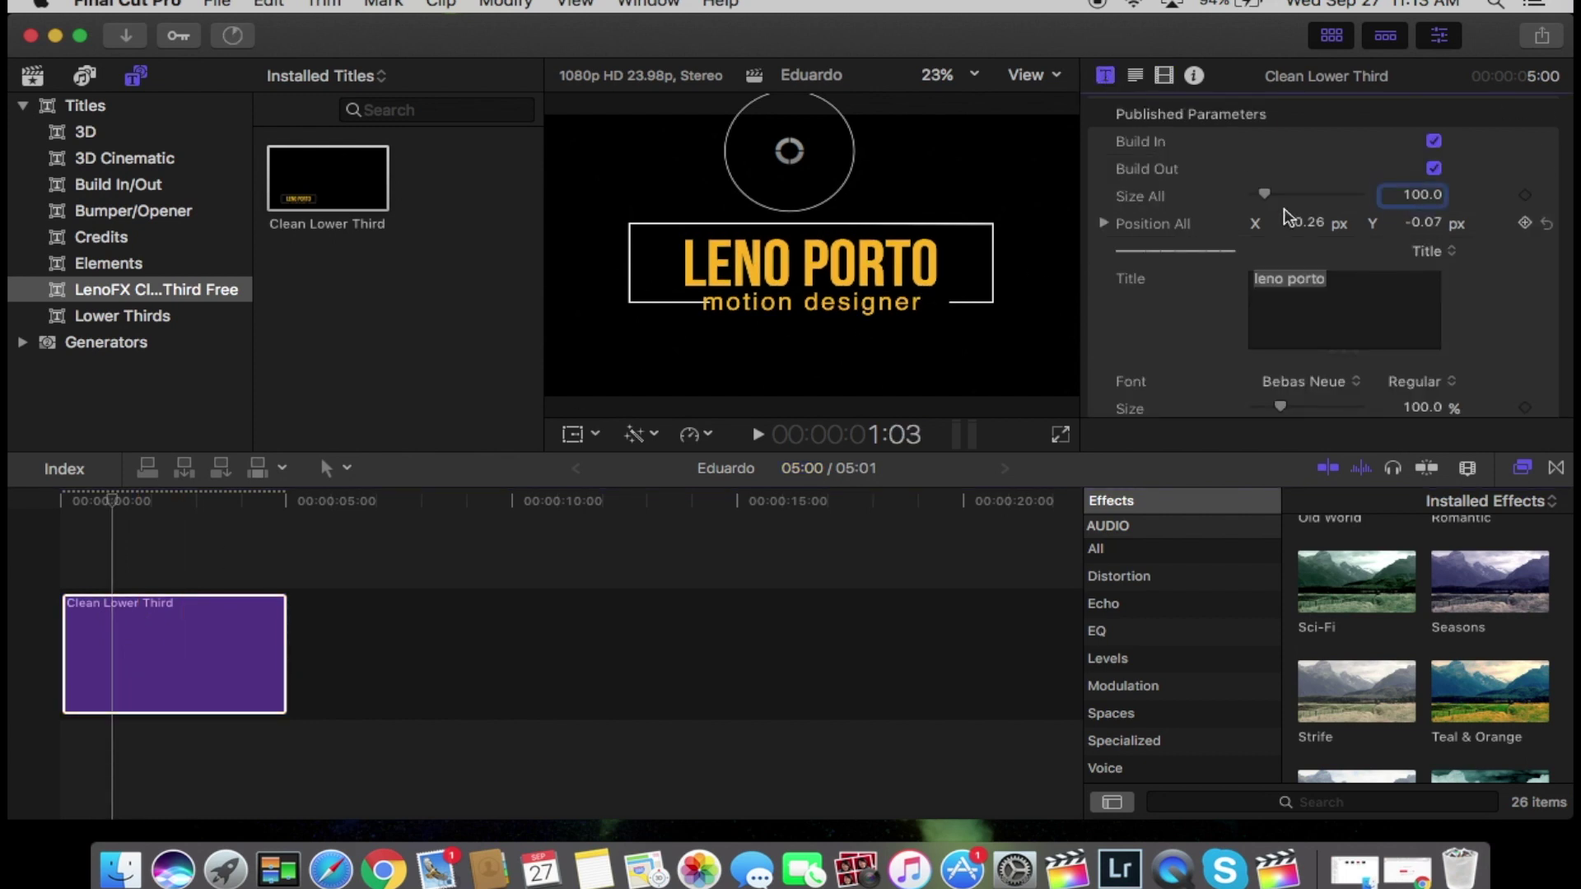
Replace the 'leno porto' title text with 'ER Designs', correcting the typo
left_click(1311, 280)
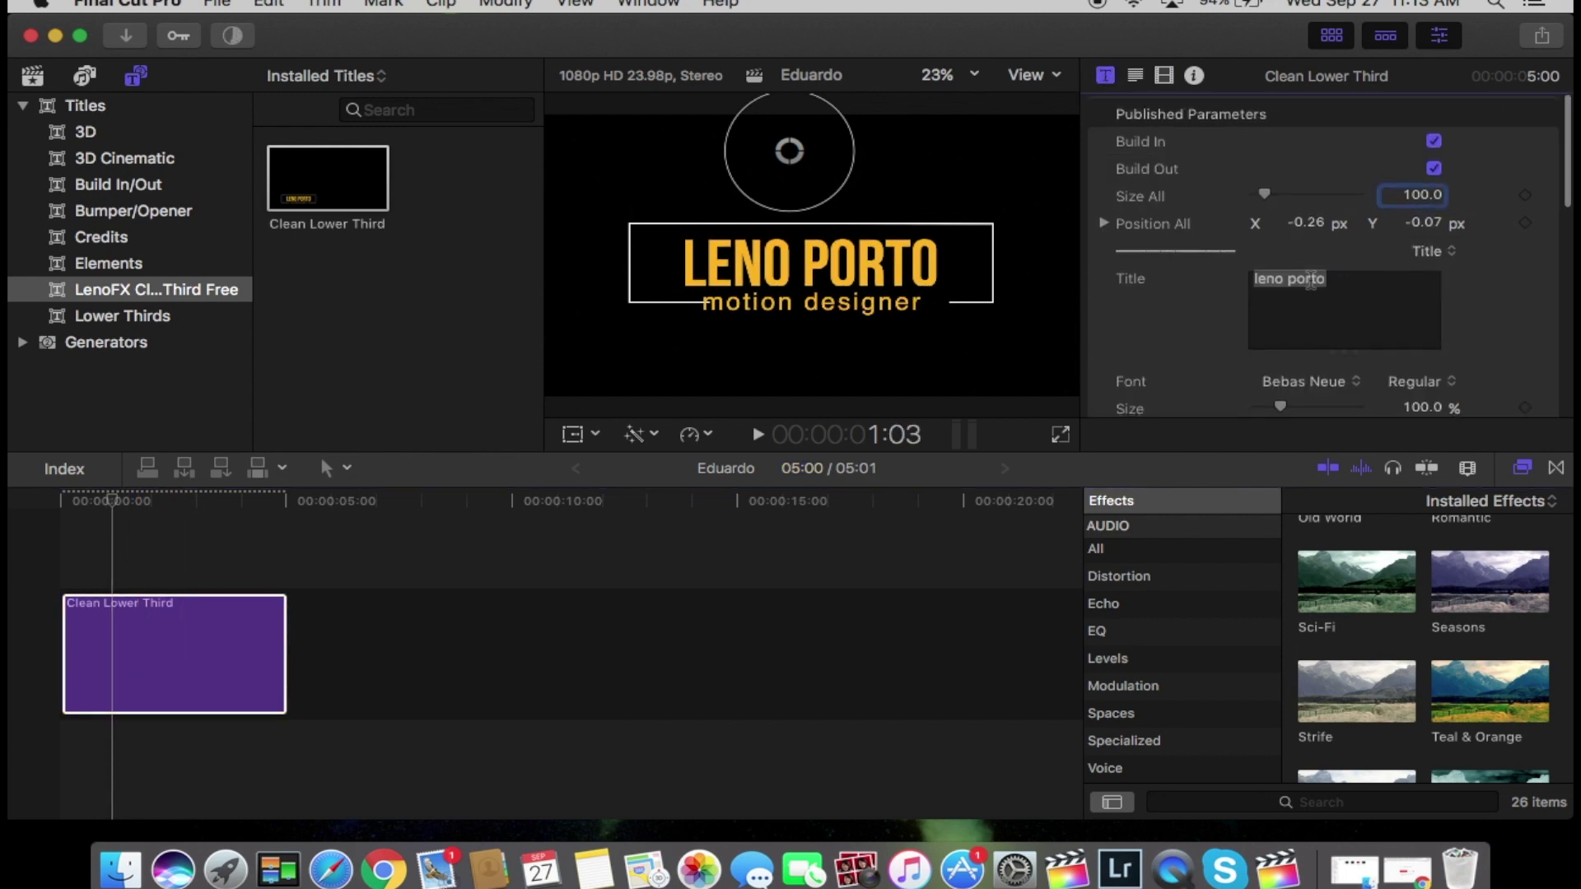
left_click_drag(1328, 284, 1251, 279)
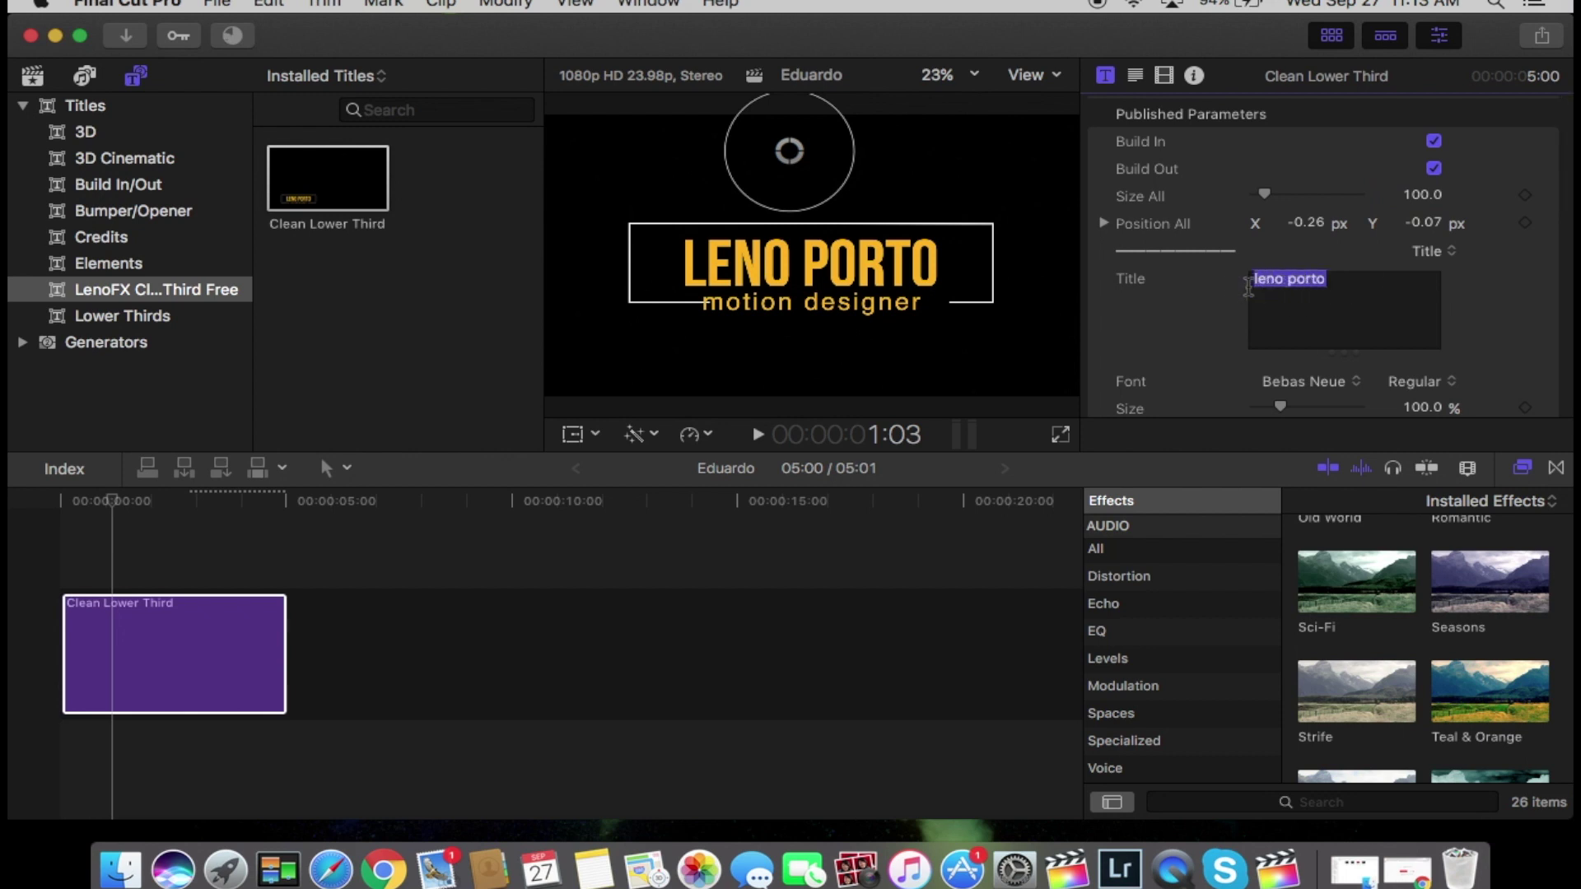
type("ER")
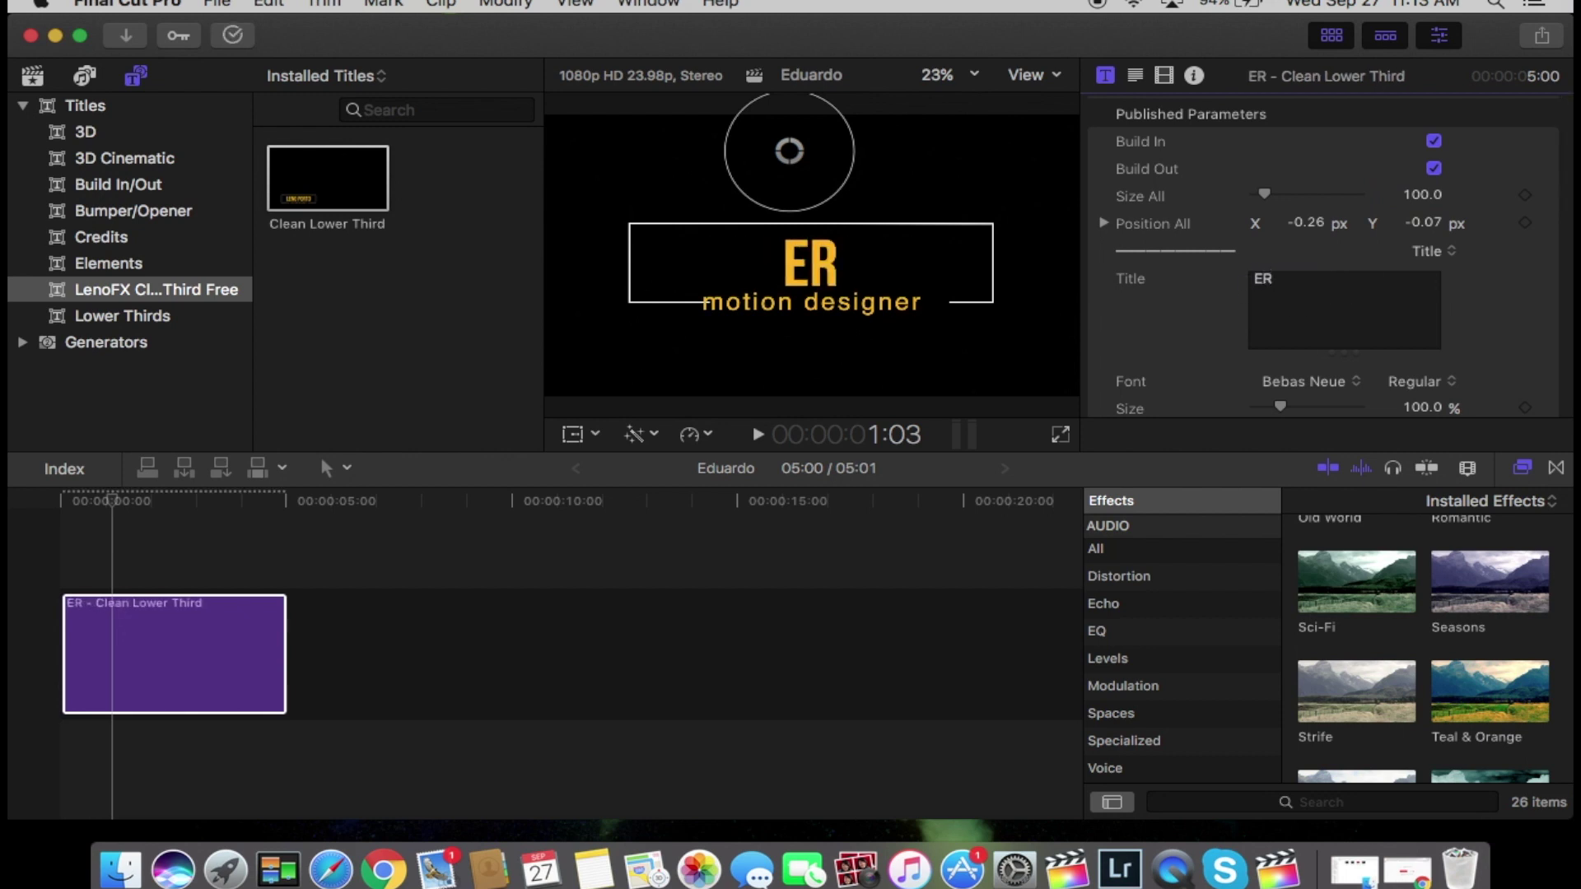
type(" Desings")
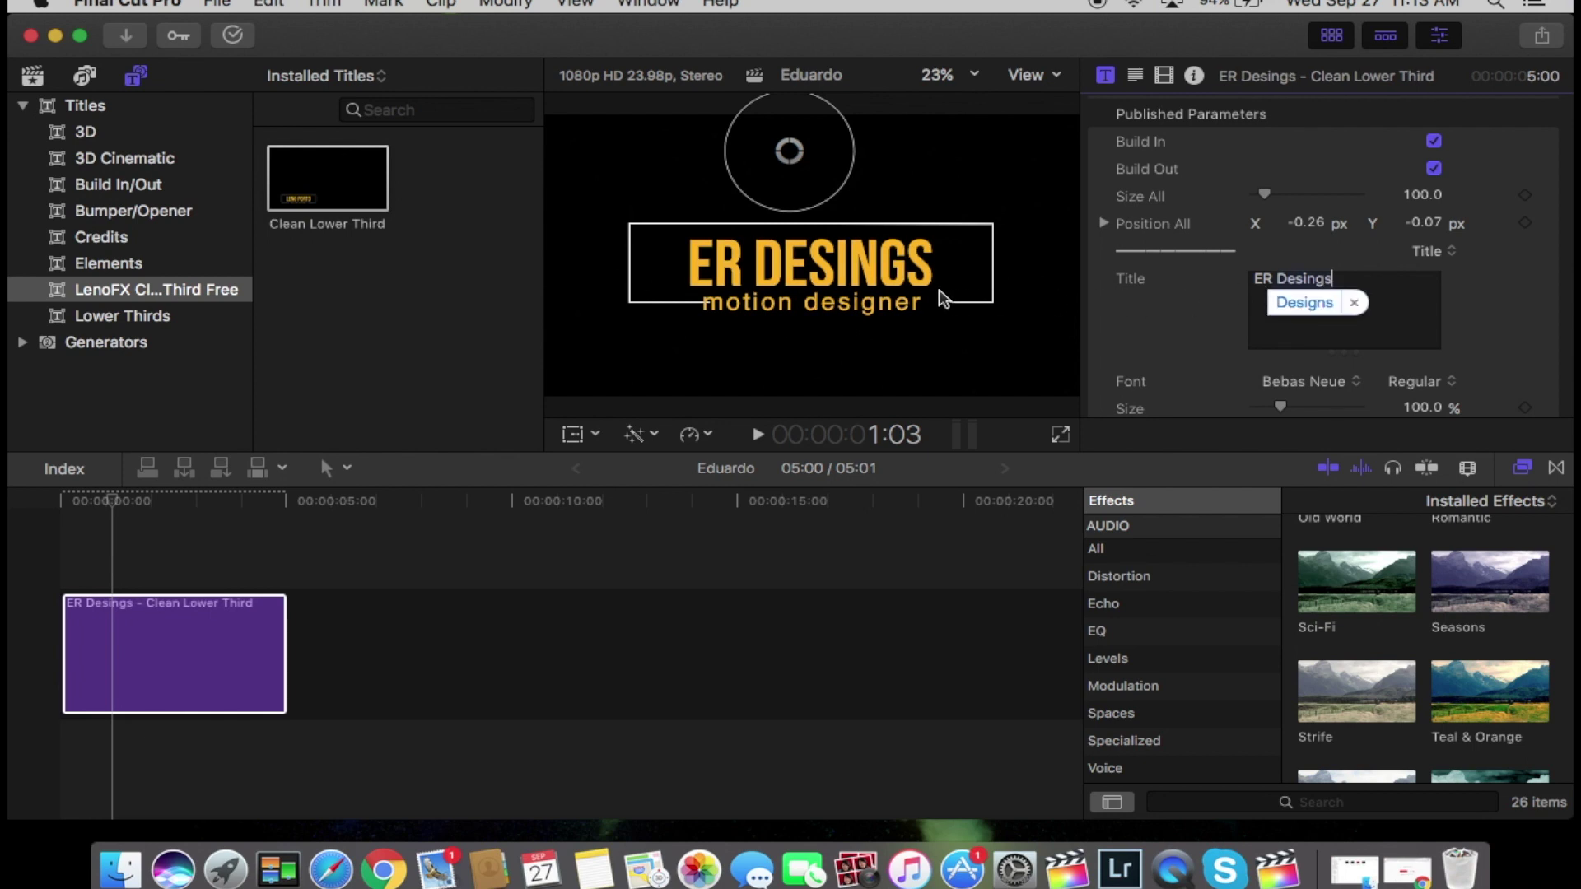
left_click(1500, 325)
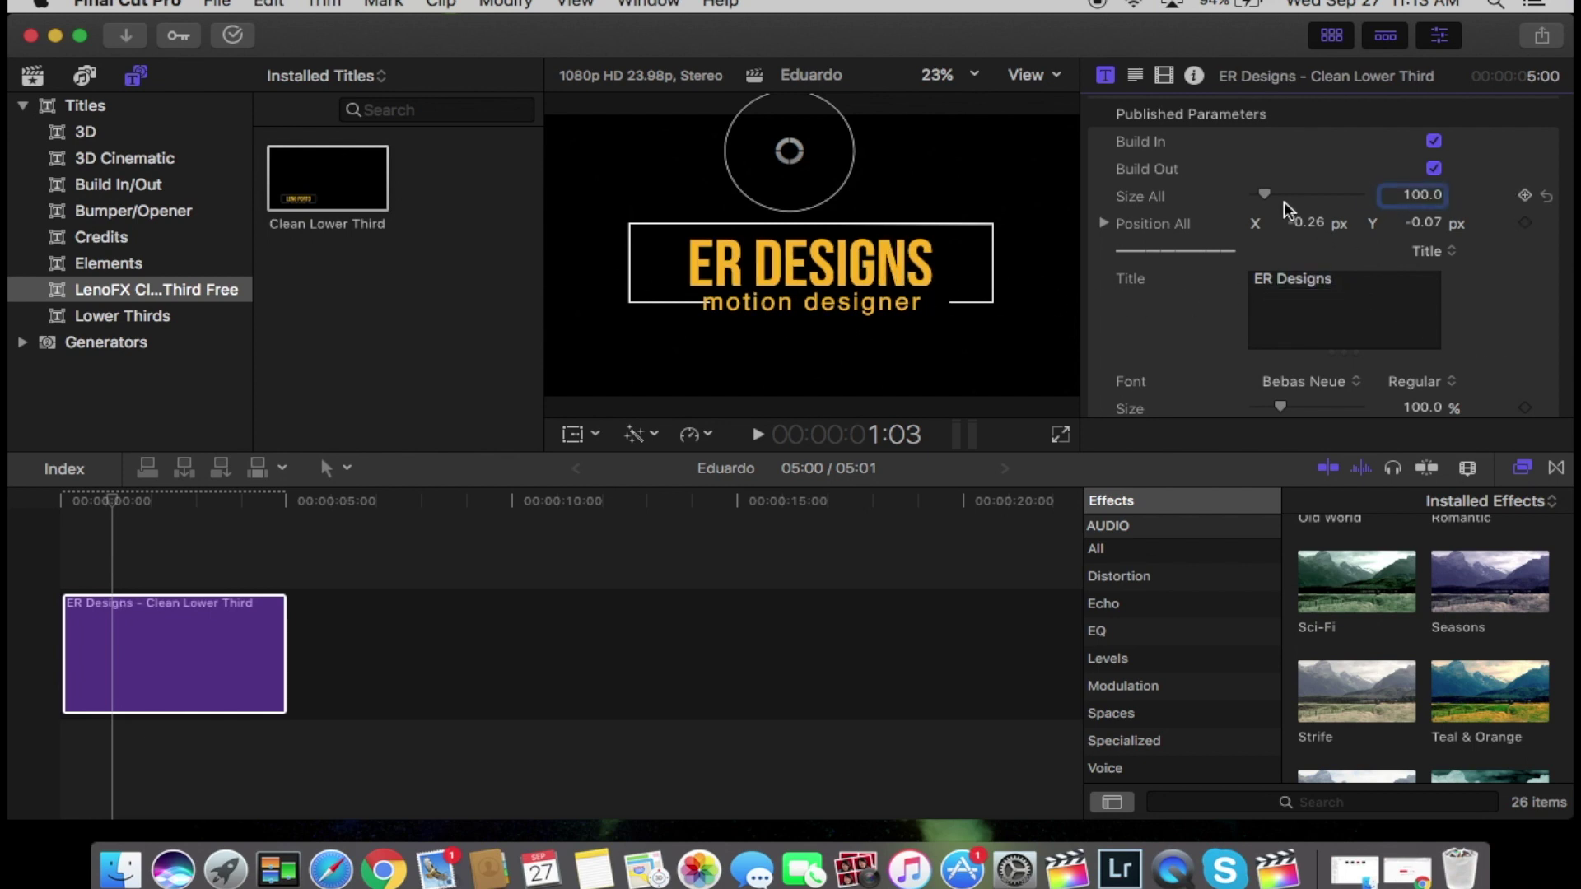
Enlarge the lower-third, setting title size to 115.55% and tracking to 8.11%
left_click_drag(1264, 196, 1268, 193)
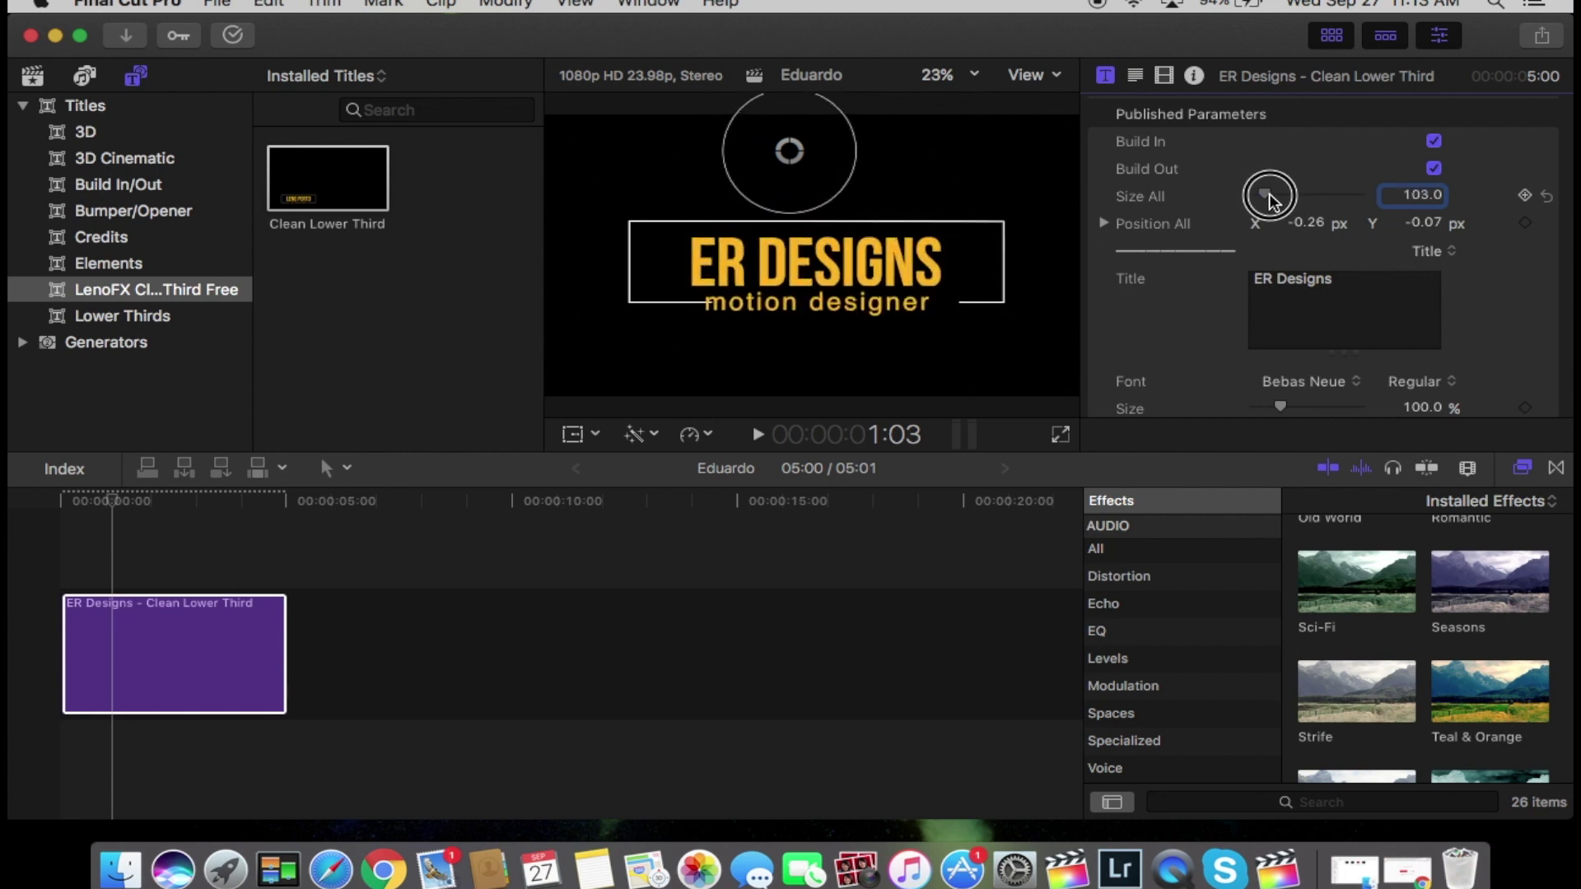
left_click_drag(795, 173, 736, 156)
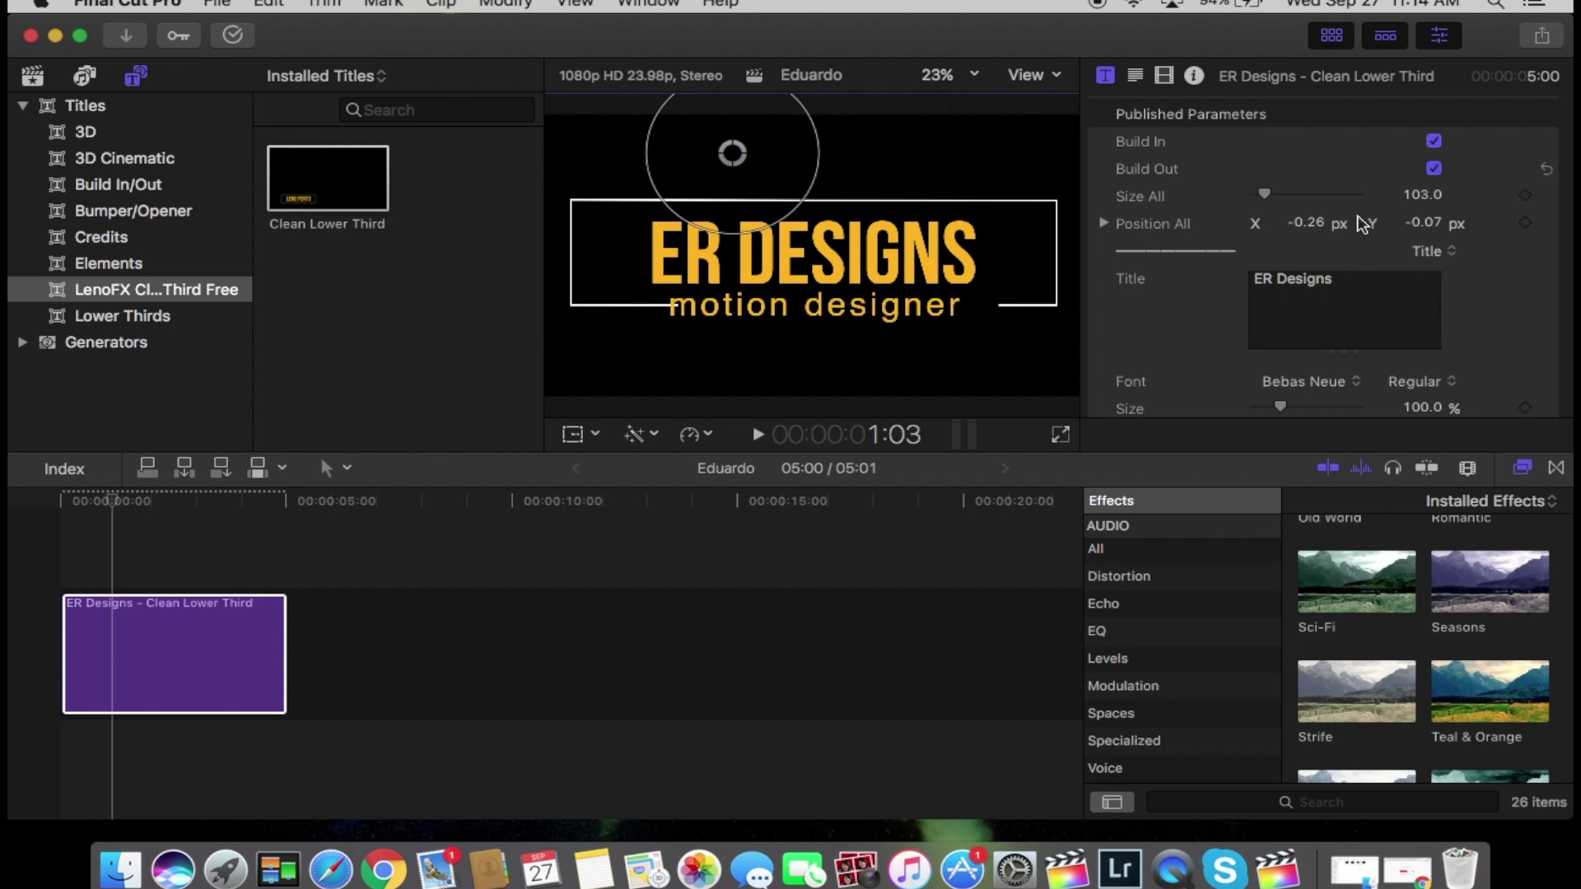
scroll(1474, 328, "down", 2)
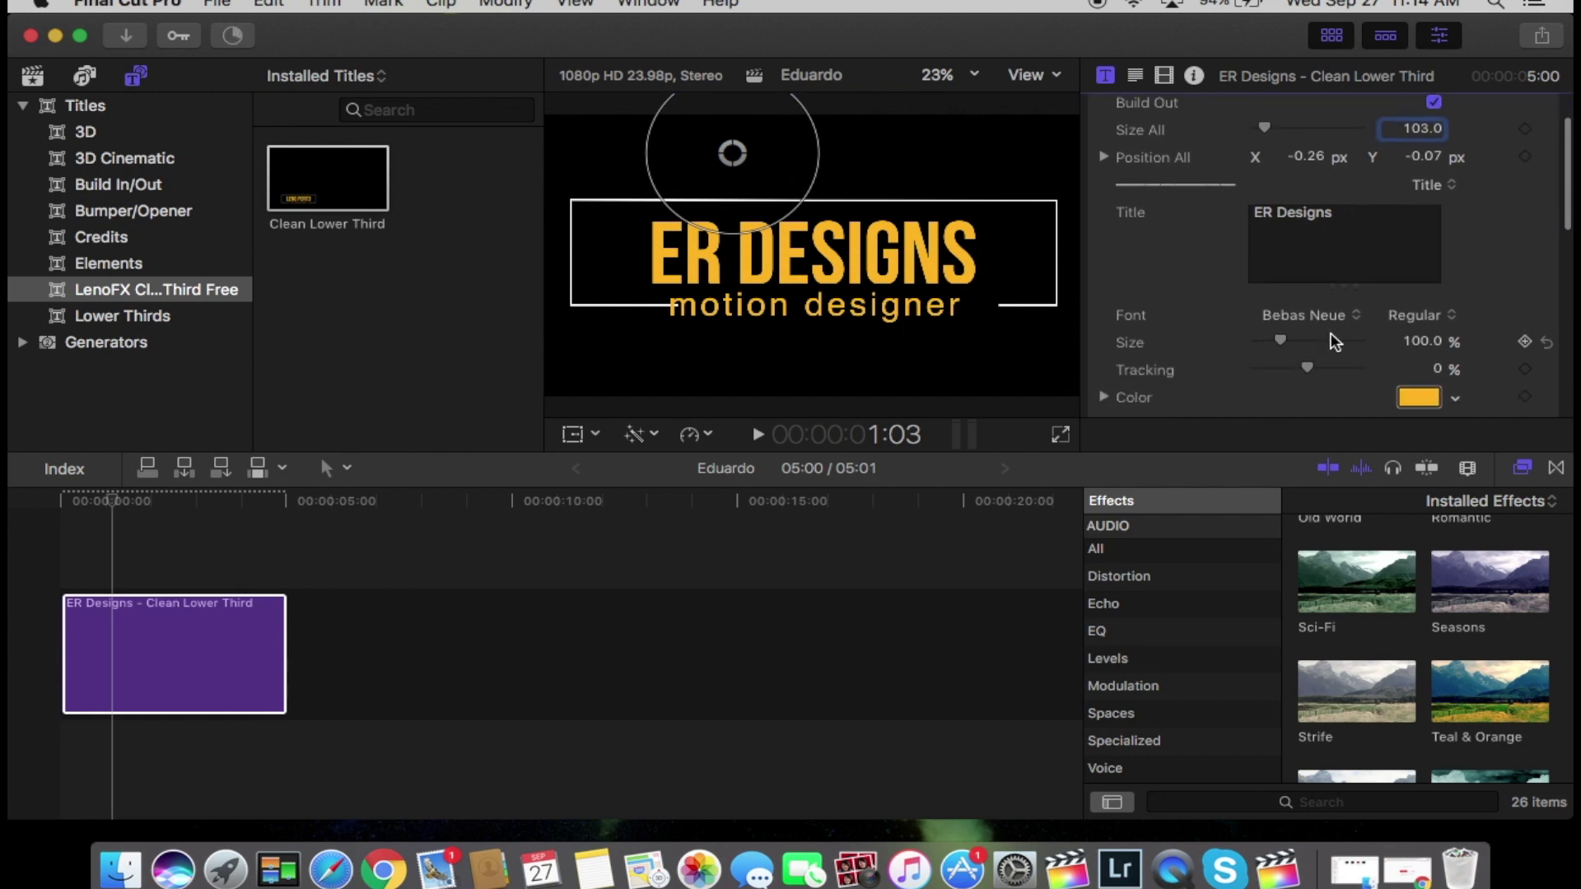
left_click_drag(1280, 341, 1316, 375)
left_click(1308, 373)
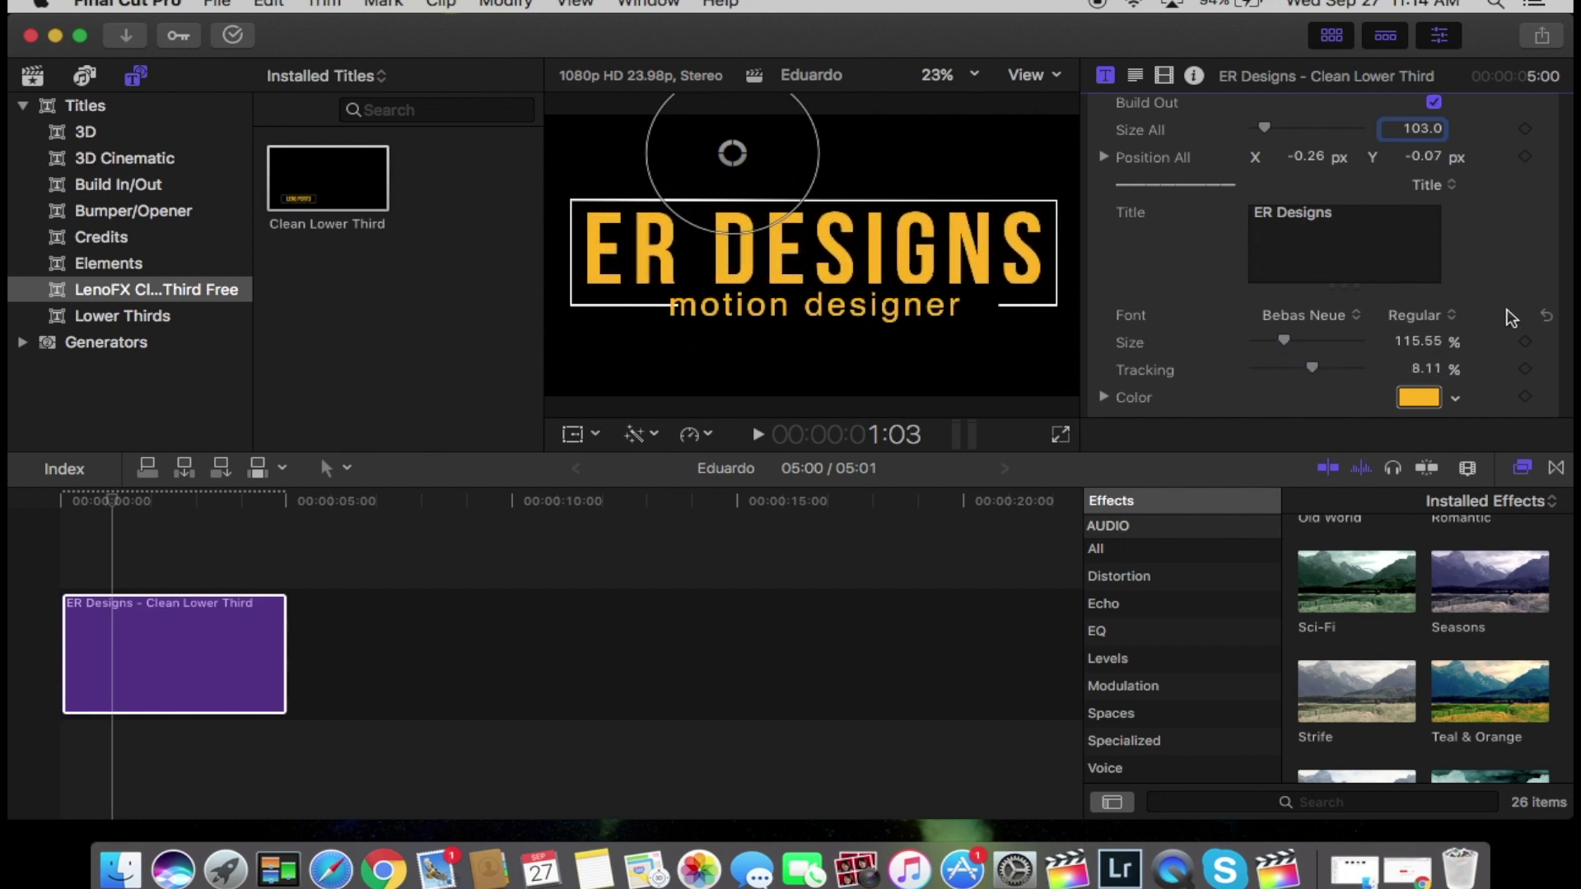
scroll(1505, 272, "down", 5)
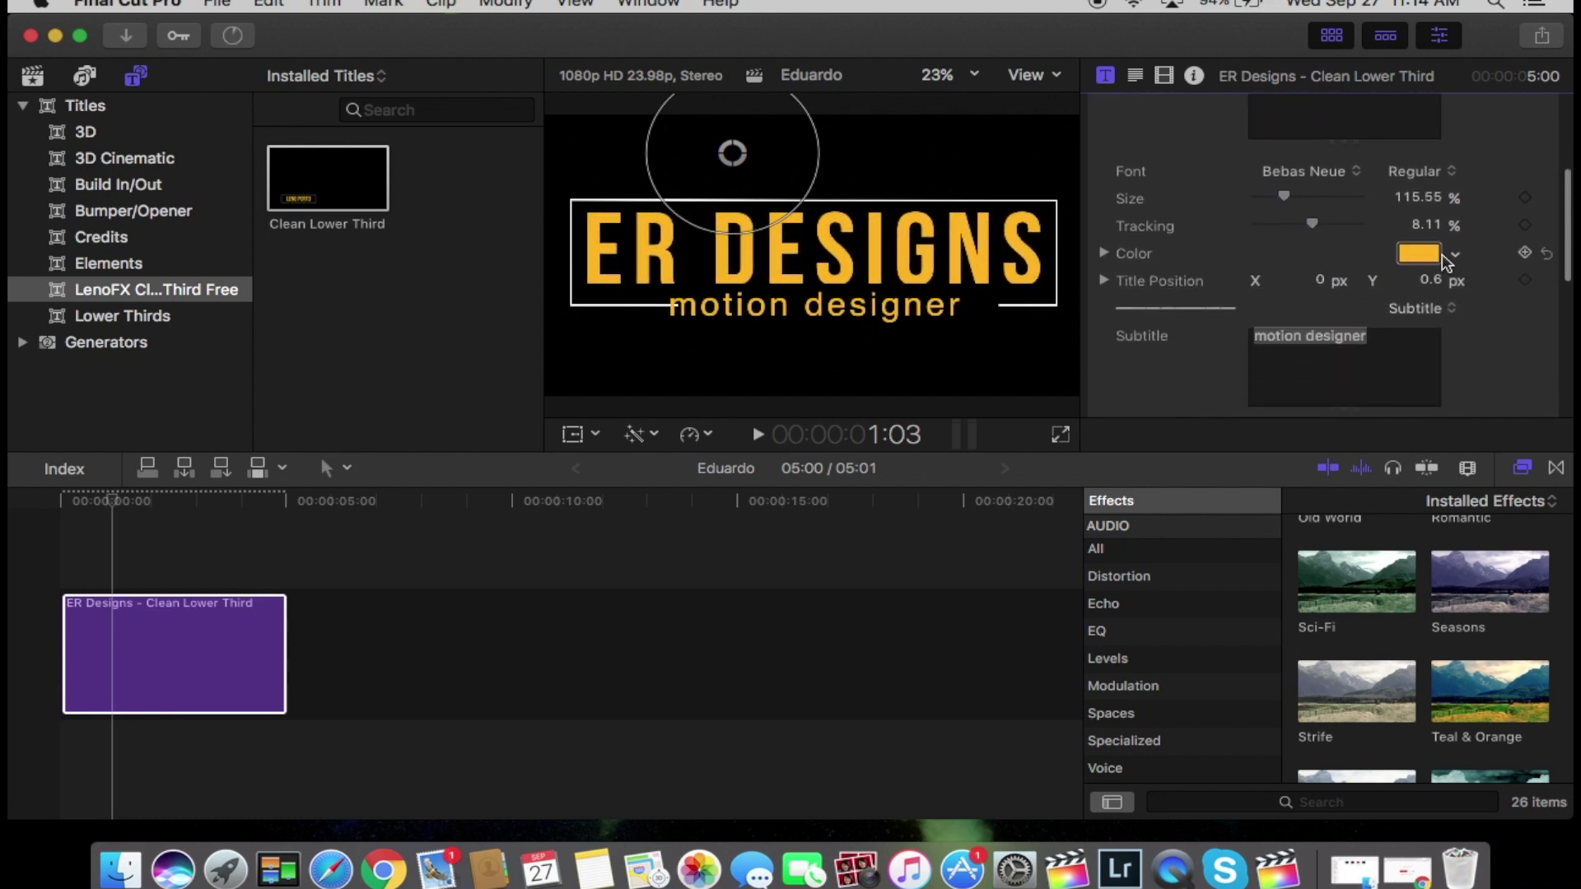
left_click(1418, 253)
Colour the ER DESIGNS title cyan in the Colors window
left_click(526, 424)
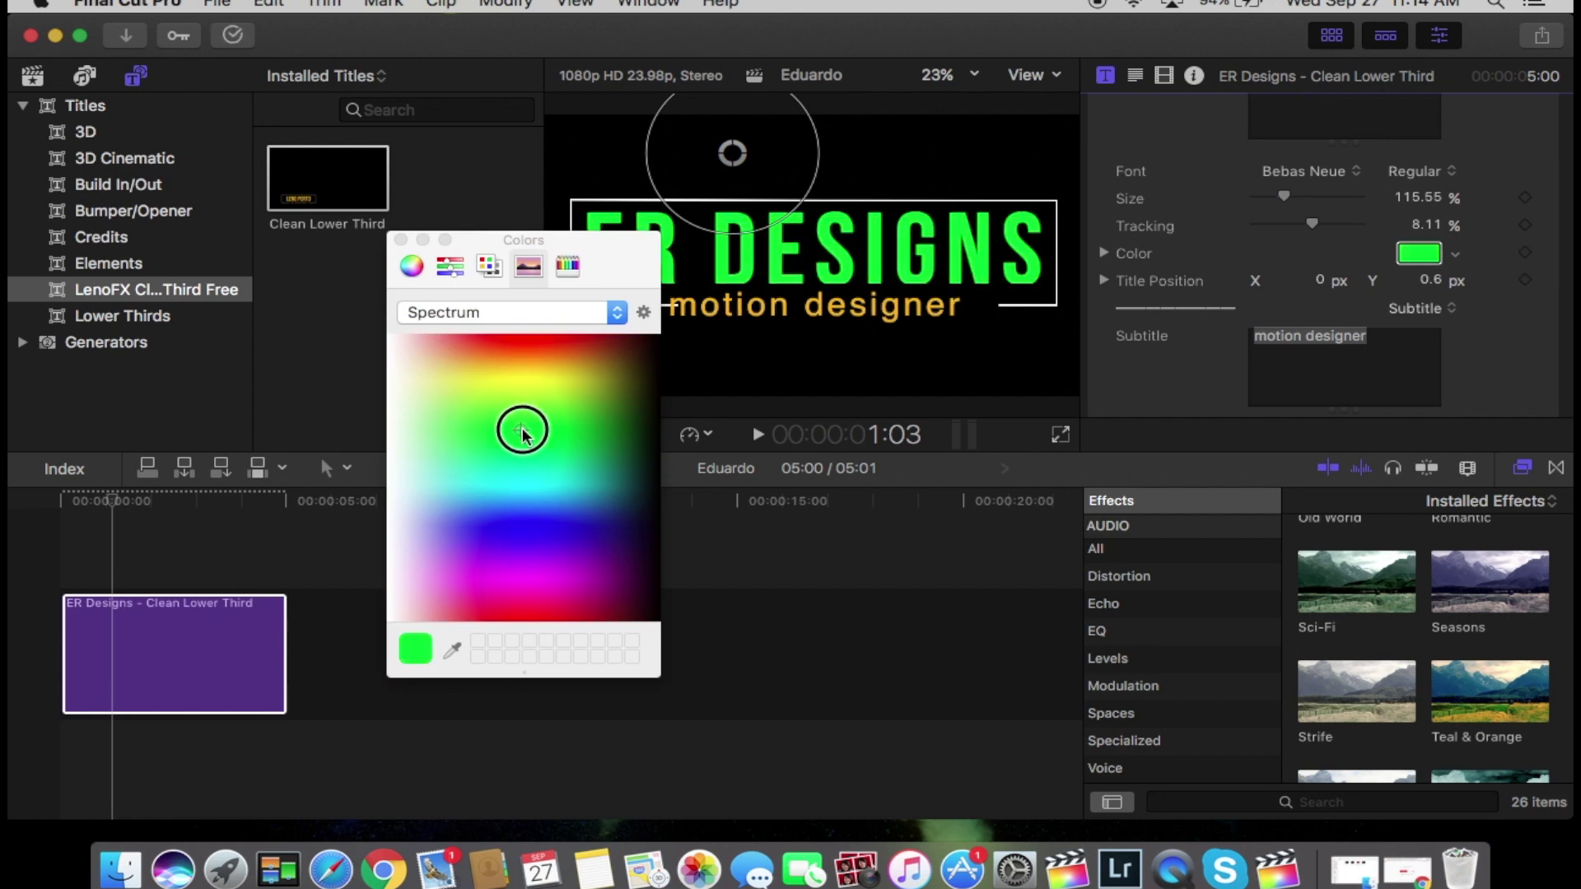
left_click_drag(568, 509, 483, 489)
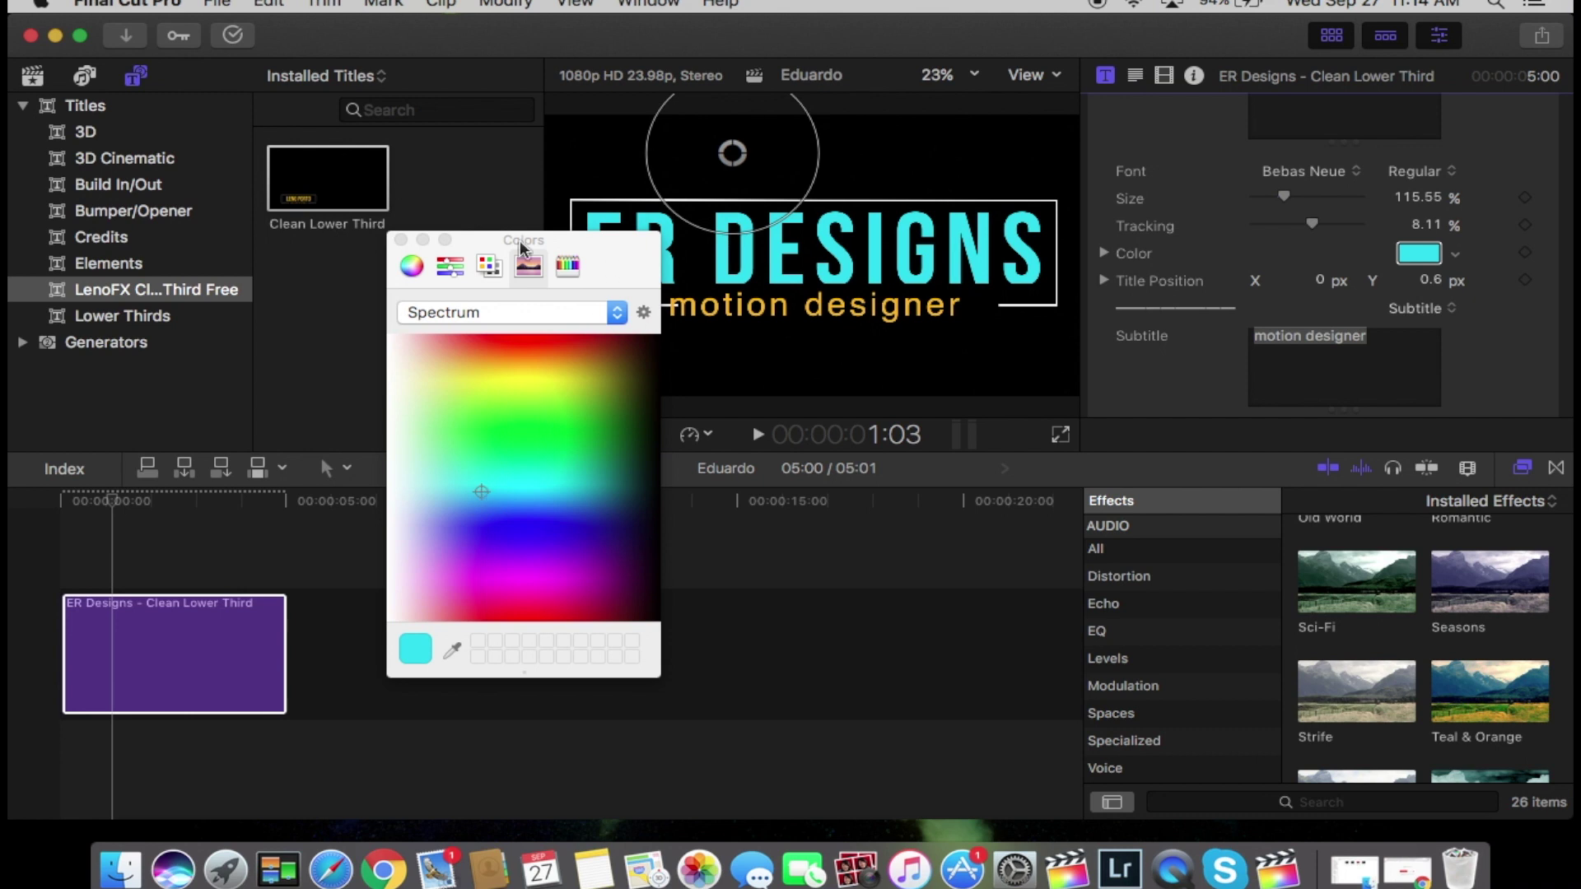
left_click(401, 240)
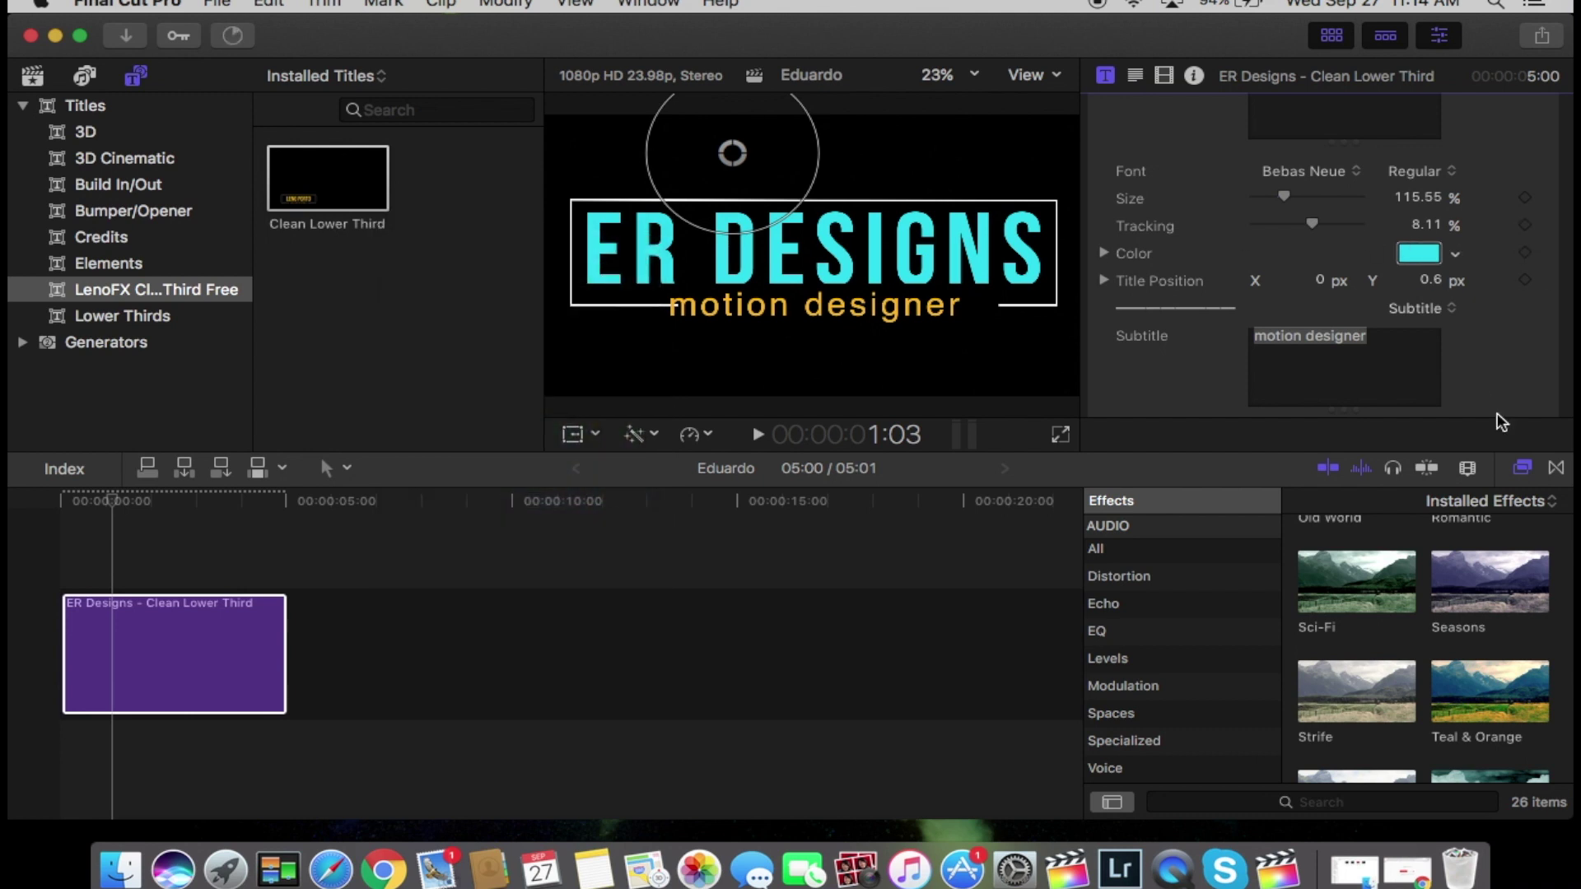
Replace the 'motion designer' subtitle with the designer's full name
left_click_drag(1369, 336, 1234, 341)
left_click_drag(1400, 344, 1235, 336)
key("BackSpace")
type("Edu")
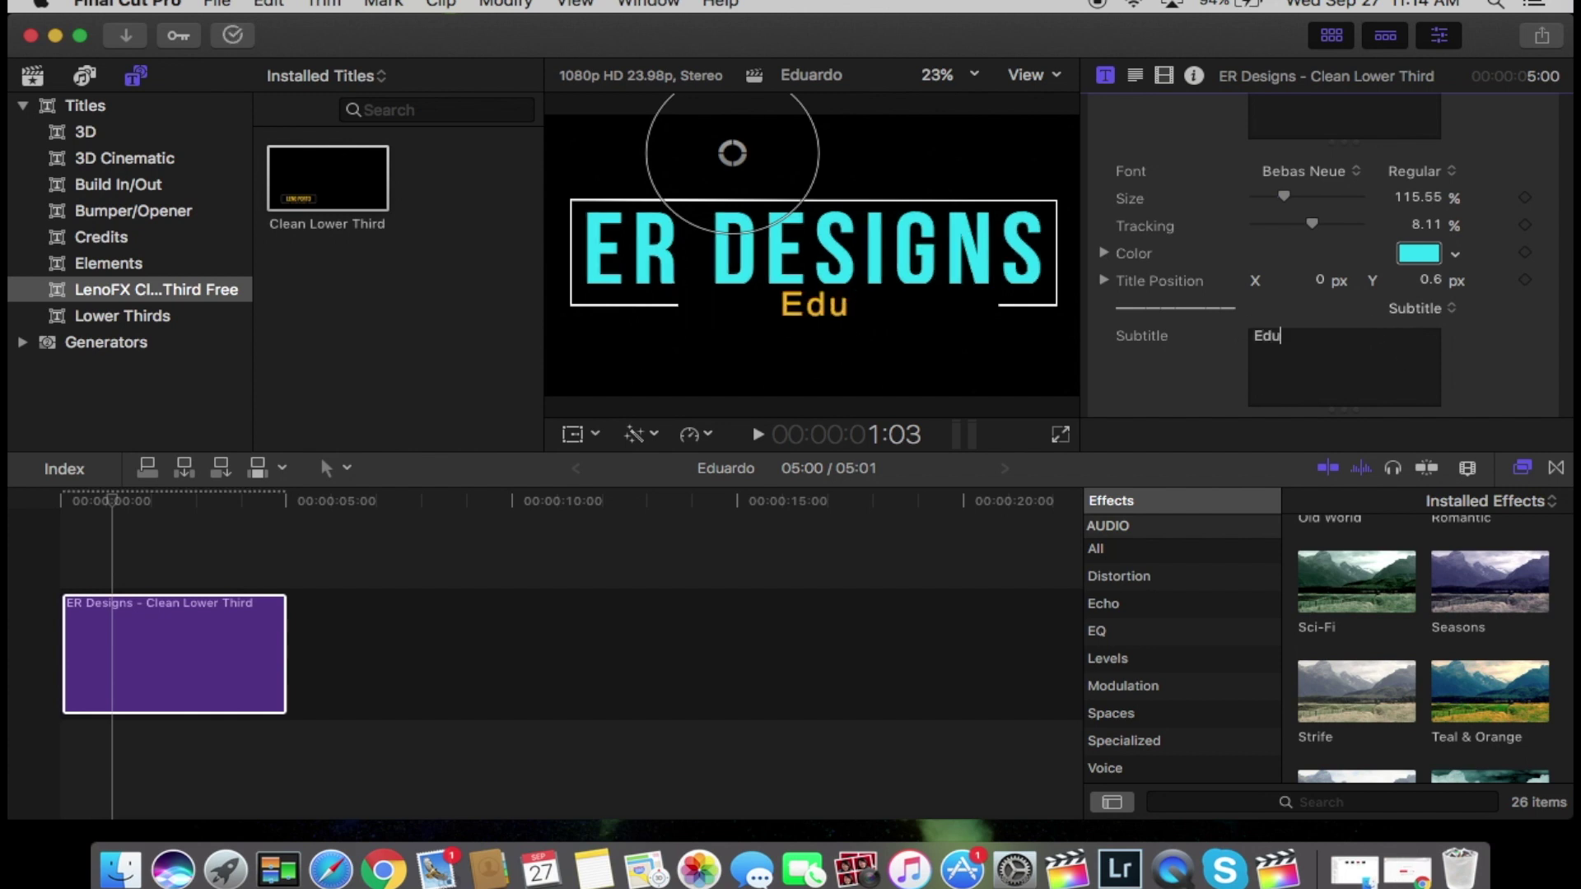
type("ardo Rinc")
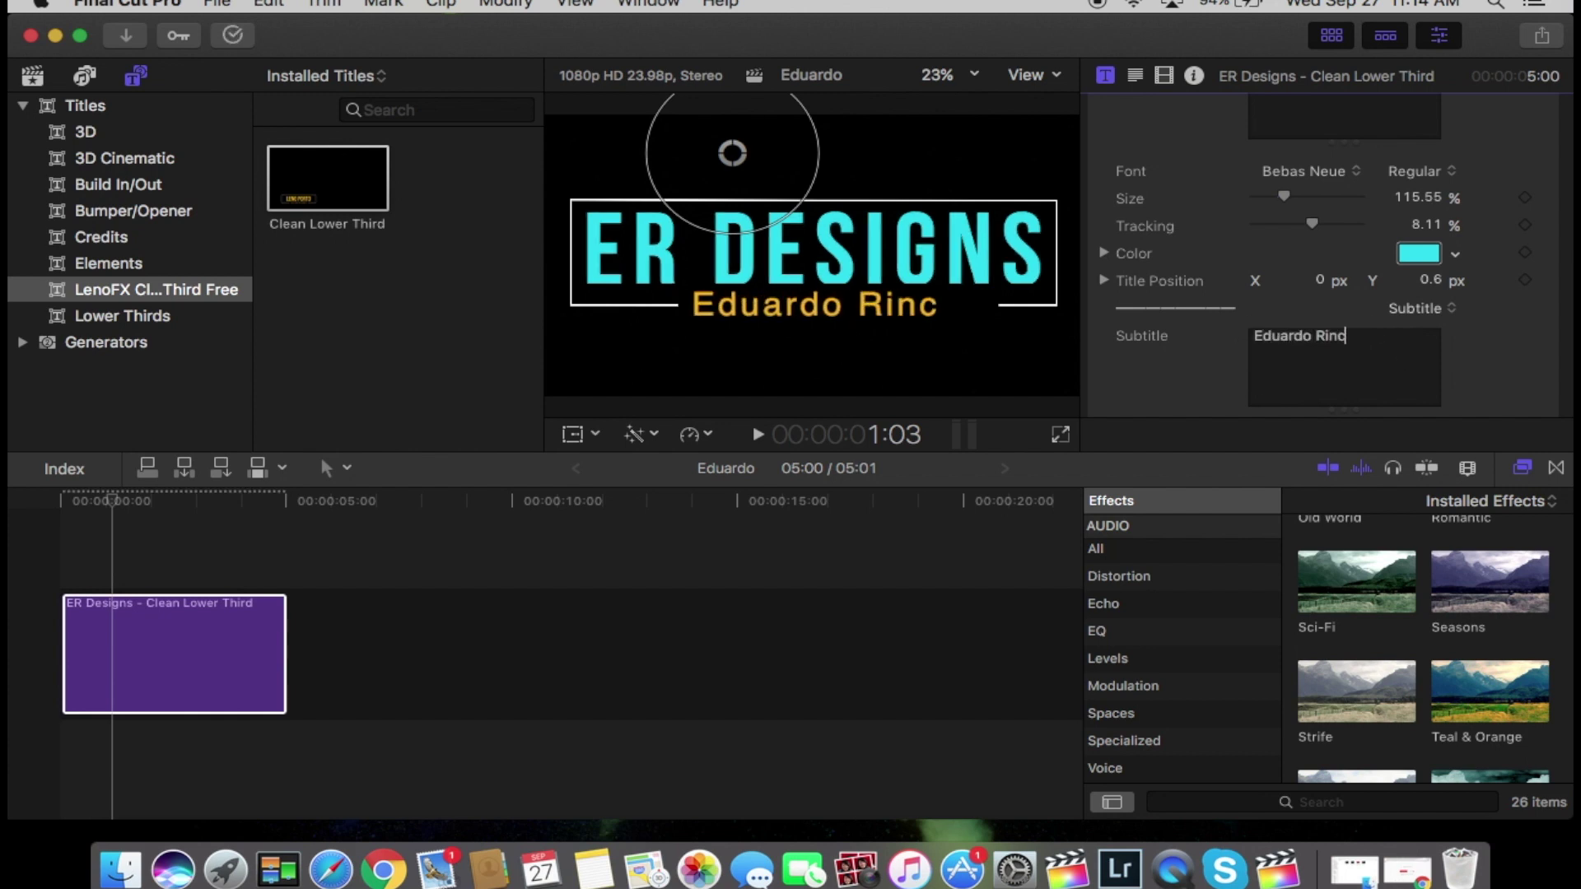
type("on")
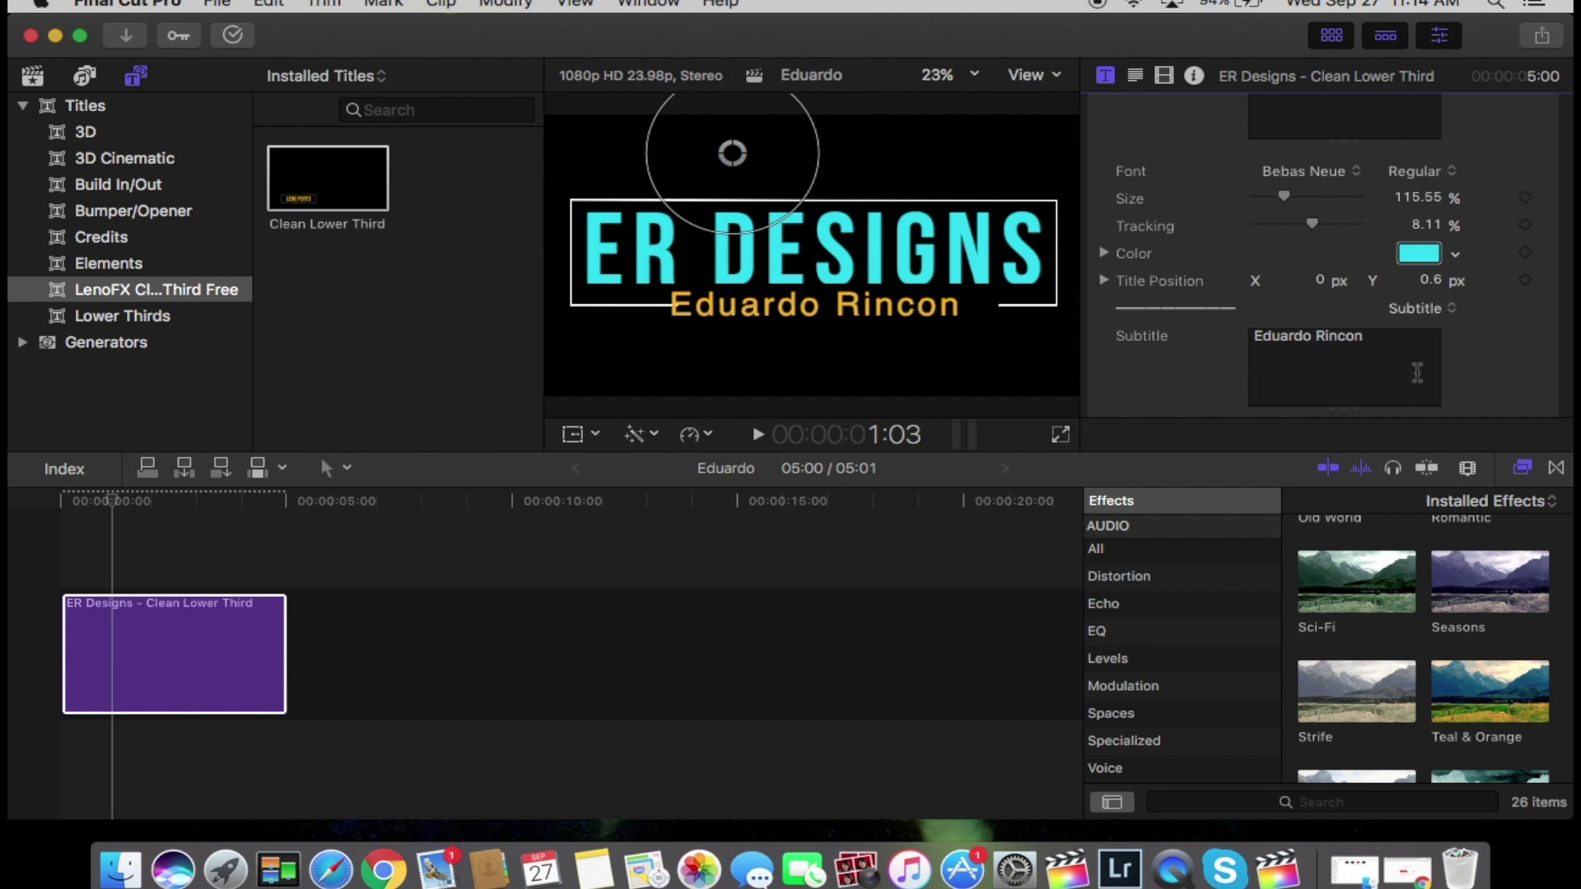
Set the ER DESIGNS font to Aviano Sans Bold and tighten tracking to -21.17%
left_click(1317, 173)
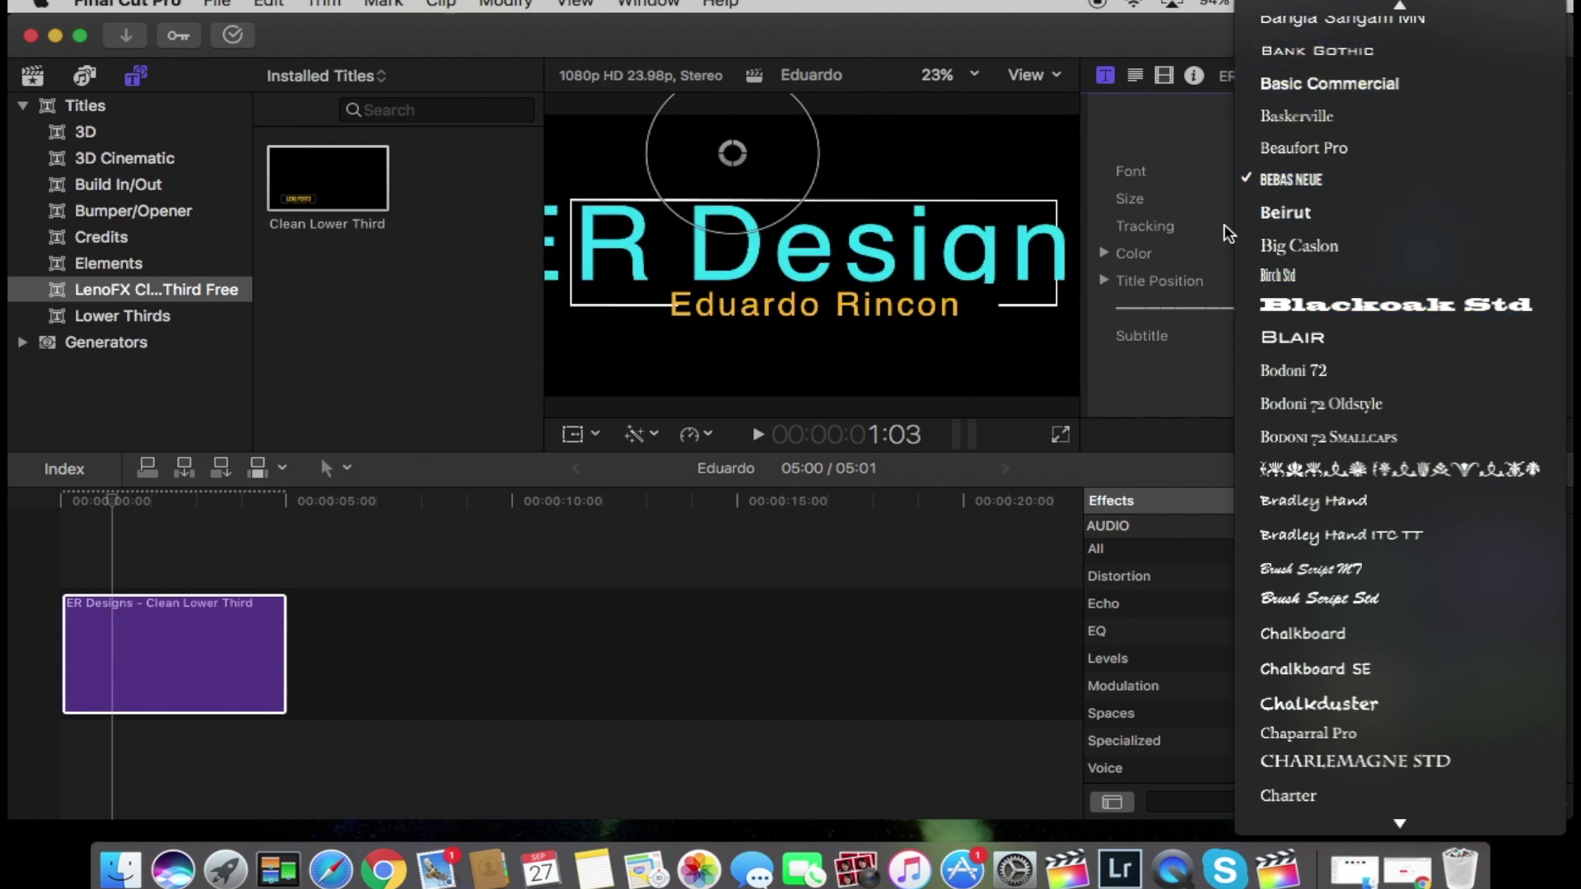
left_click(1115, 464)
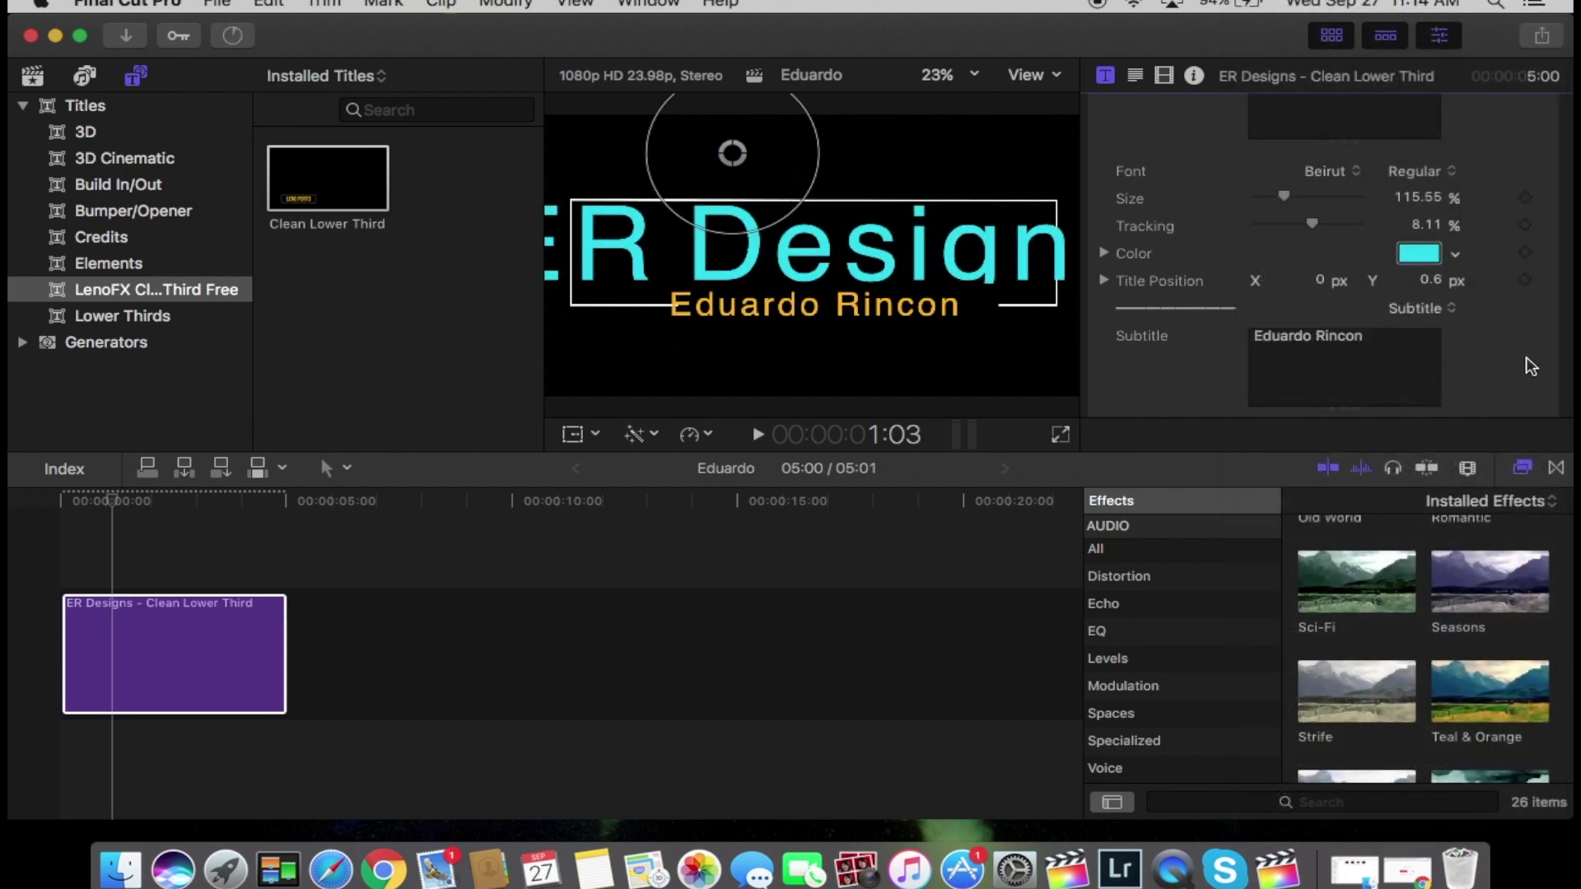
left_click(1330, 173)
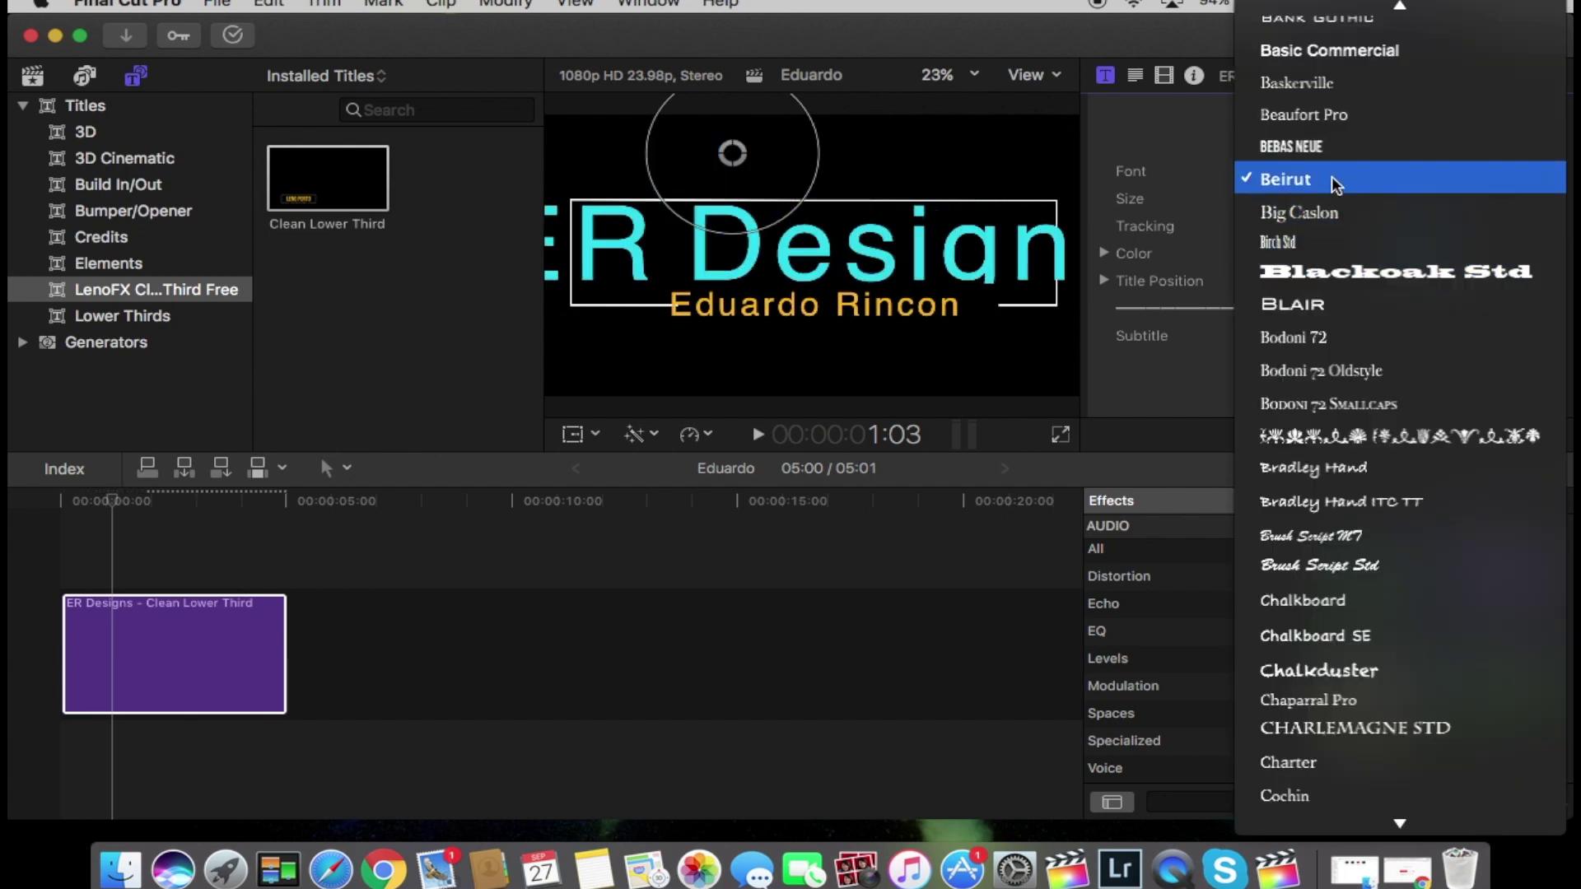
scroll(1339, 51, "up", 15)
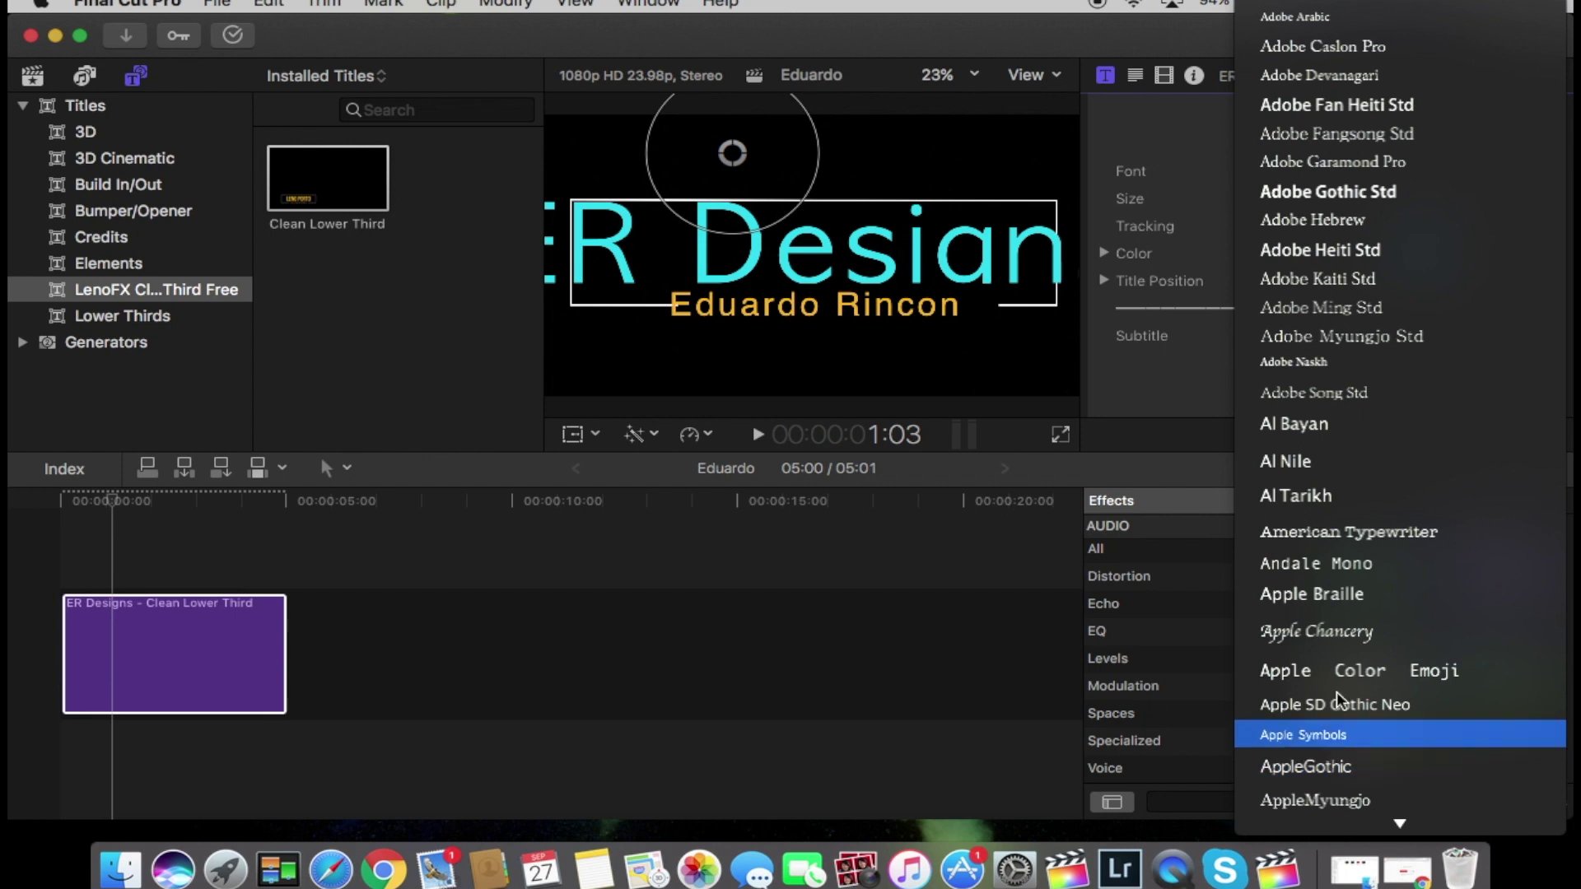
scroll(1381, 344, "down", 2)
scroll(1354, 414, "down", 15)
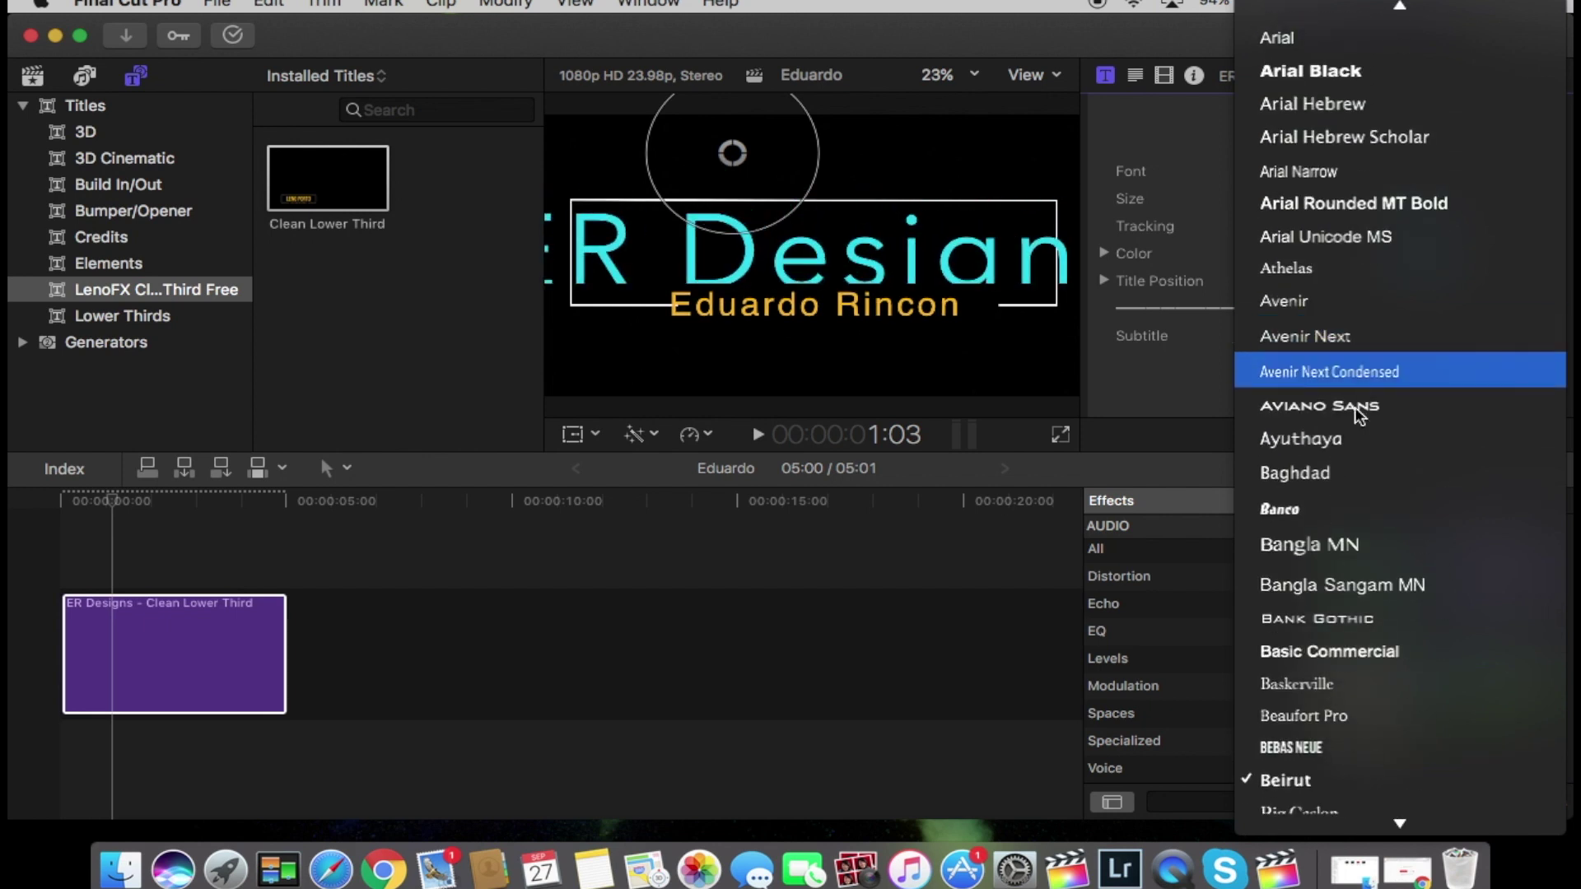
left_click(1354, 406)
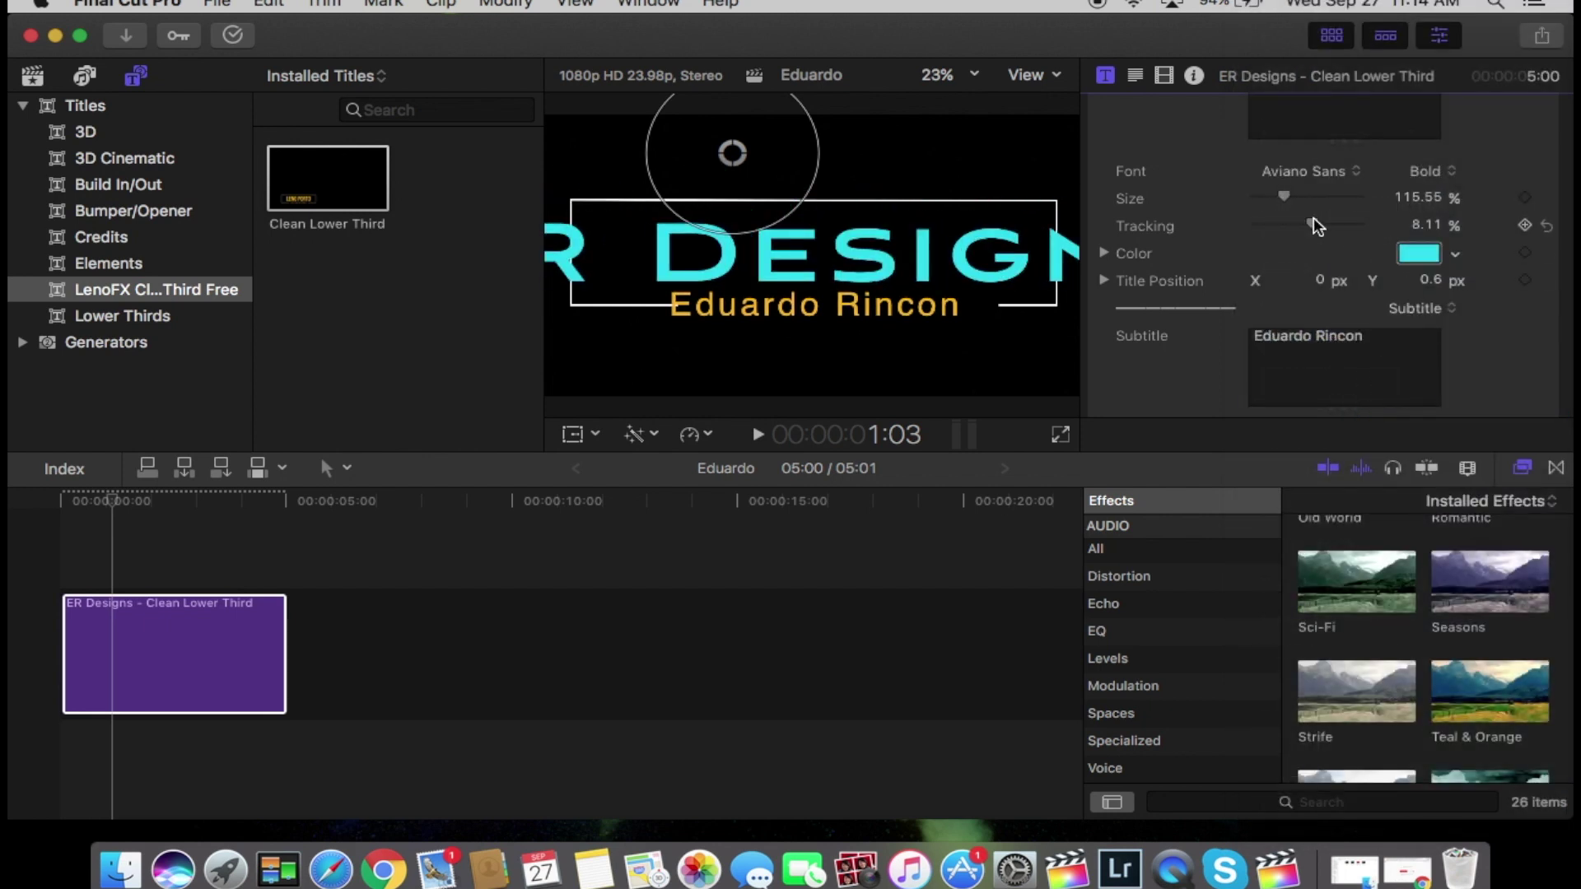
mouse_move(1309, 226)
left_mouse_down()
mouse_move(1293, 230)
mouse_move(1288, 204)
left_mouse_up()
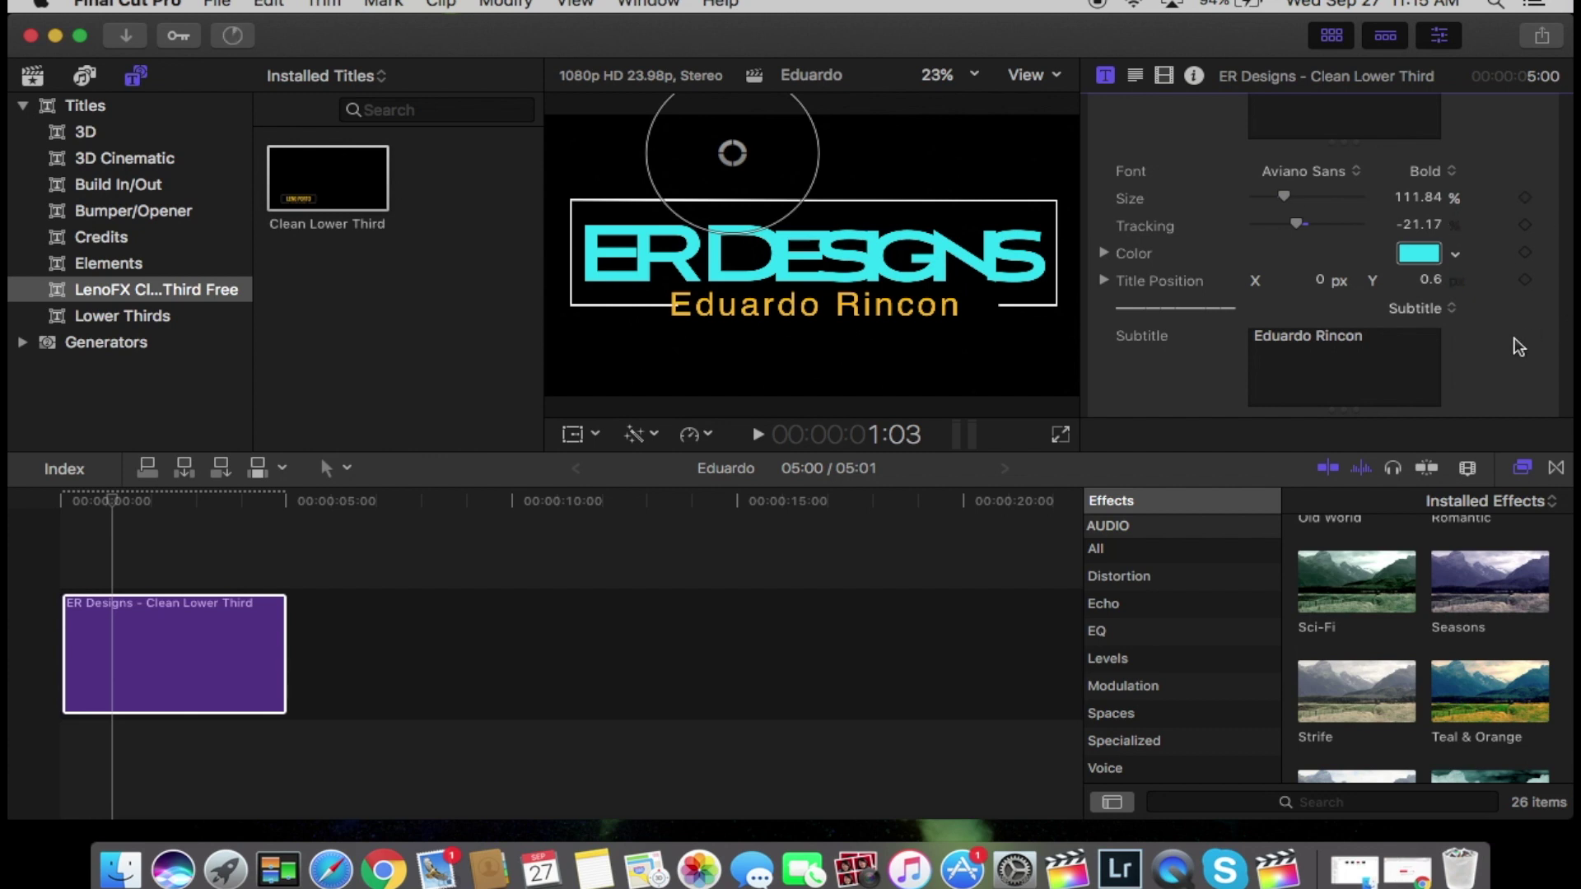
Shrink the subtitle to 82.08% size and widen its tracking to 14.86%
scroll(1473, 354, "down", 6)
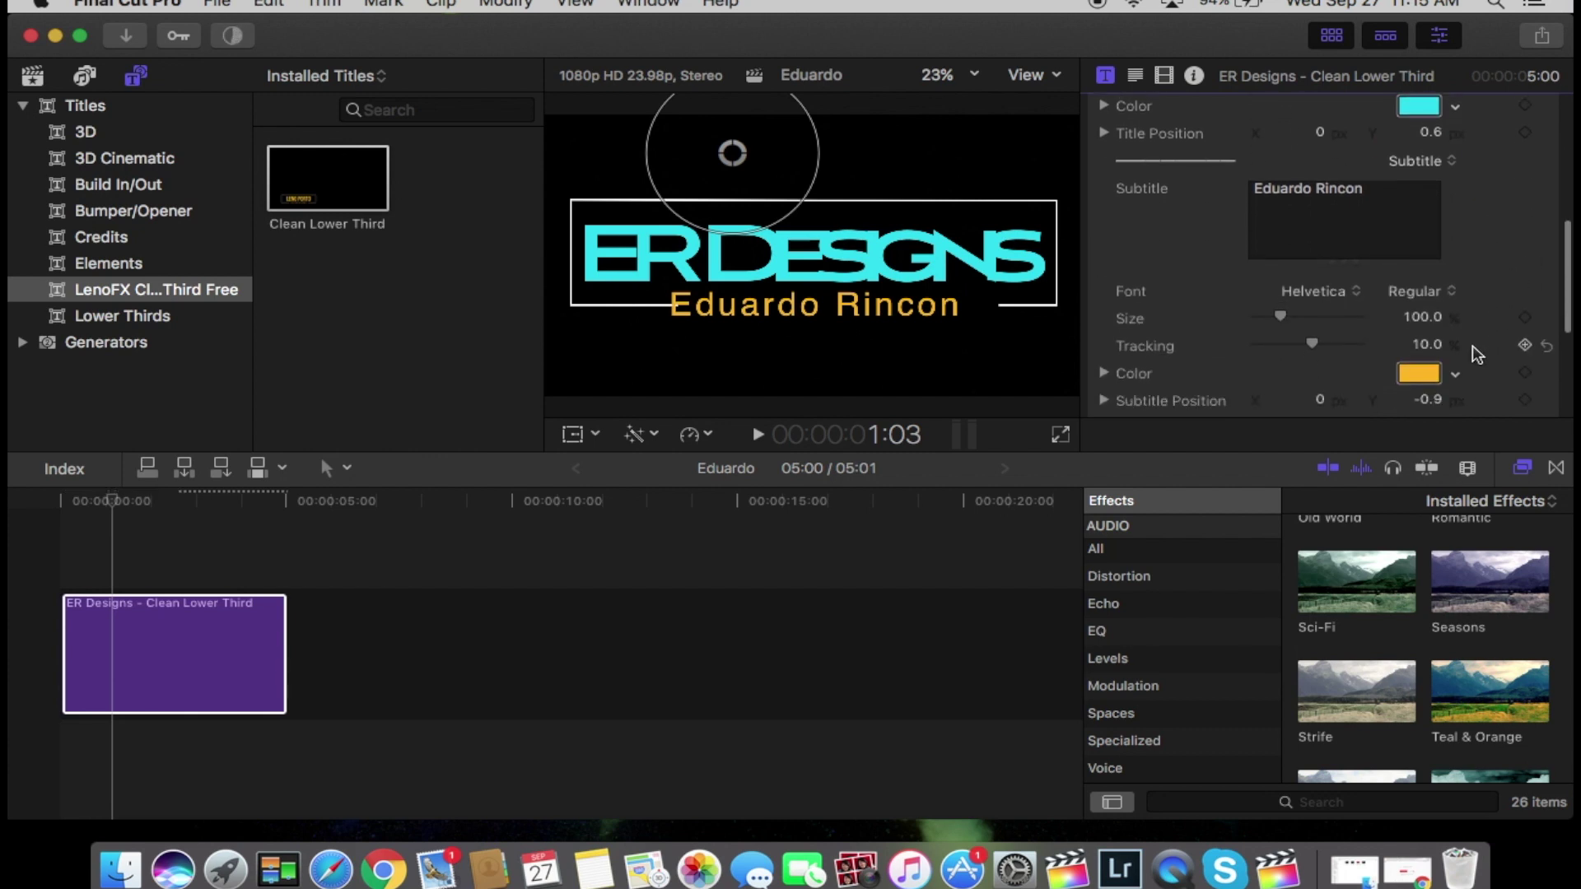
left_click_drag(1279, 287, 1280, 293)
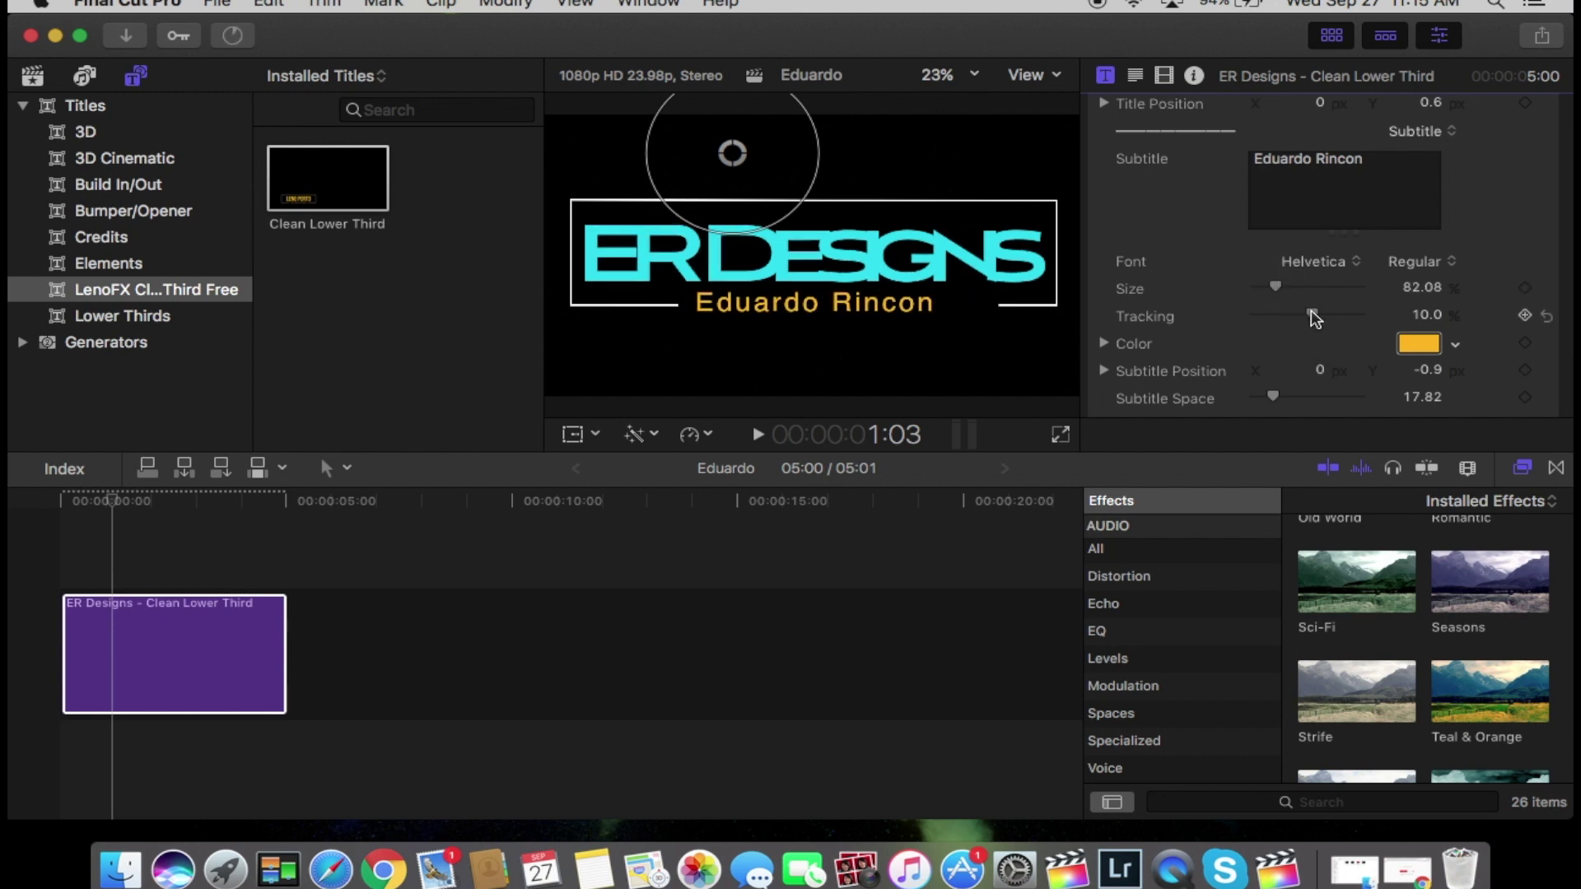
left_click_drag(1311, 314, 1316, 312)
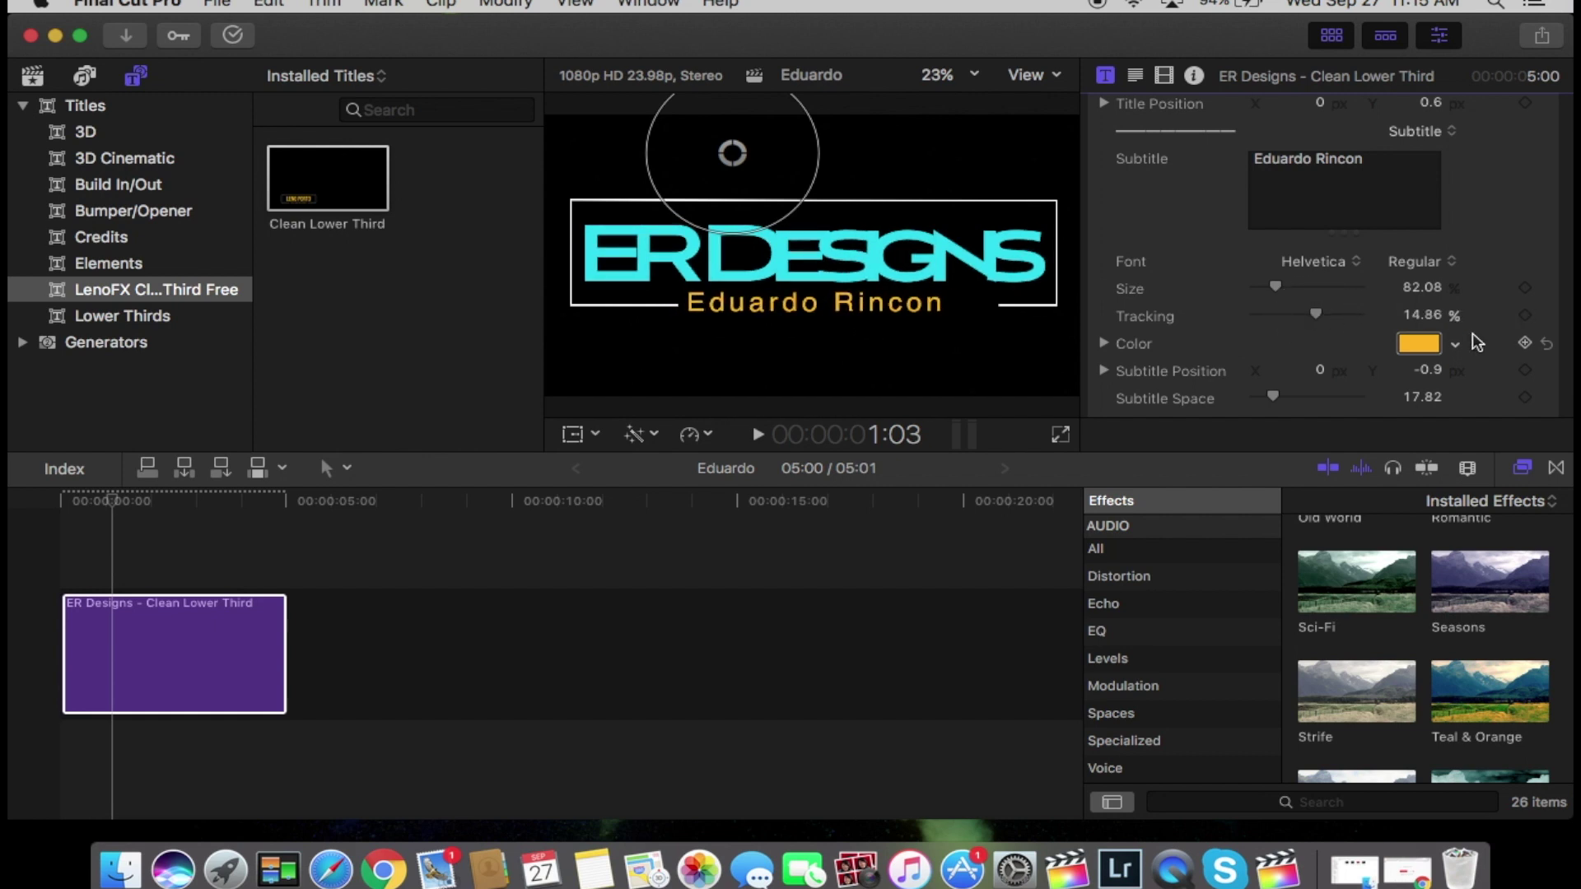
Make the subtitle text light green in the Colors window
left_click(1432, 346)
left_click(494, 434)
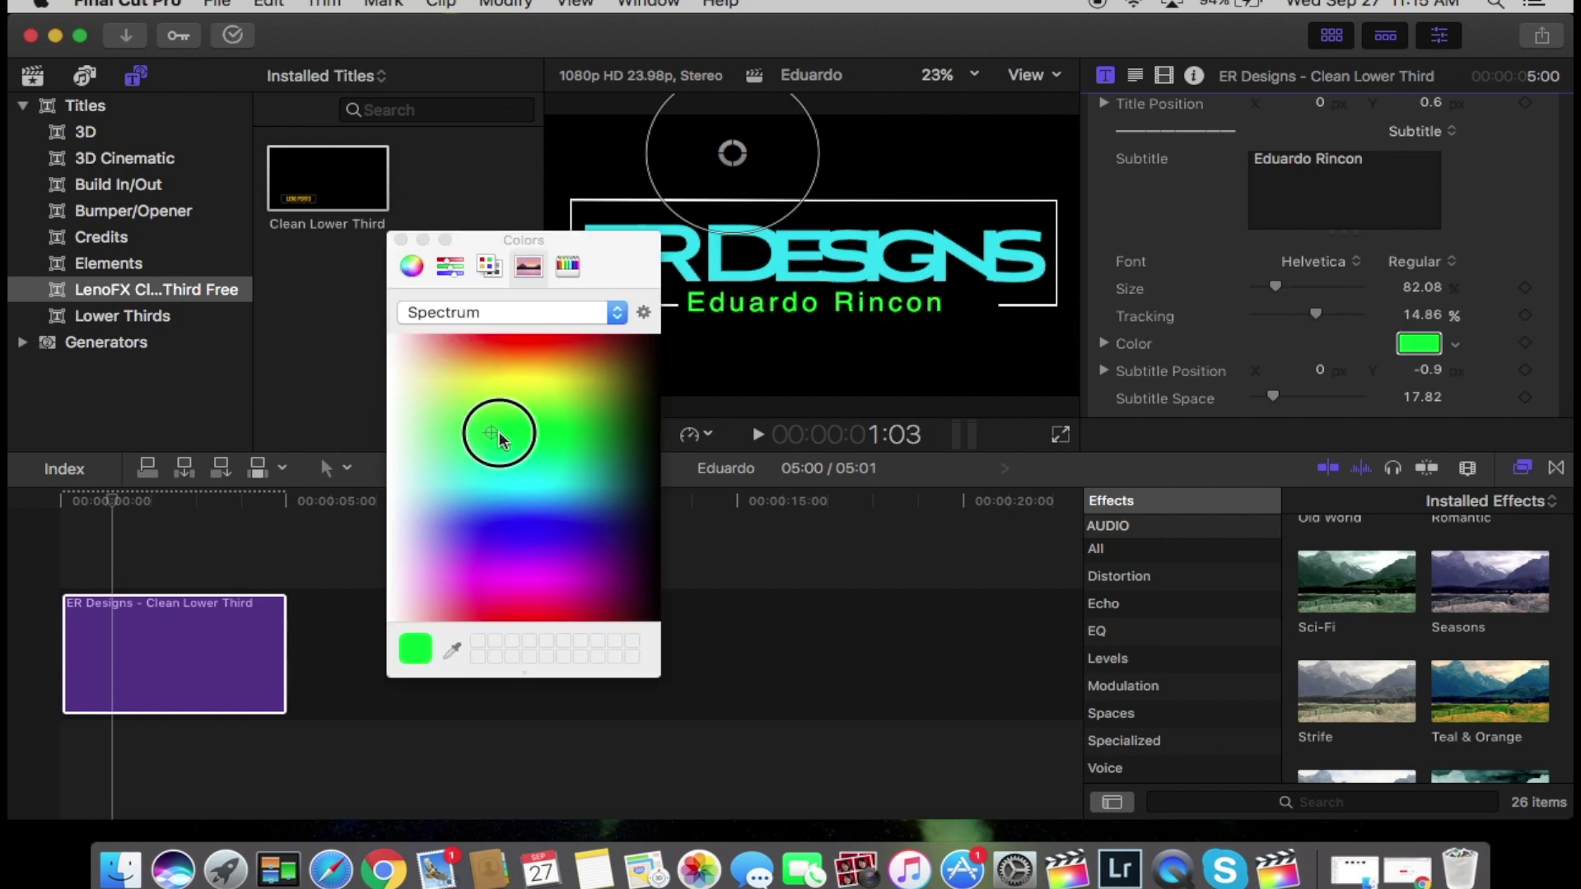
left_click_drag(500, 438, 453, 454)
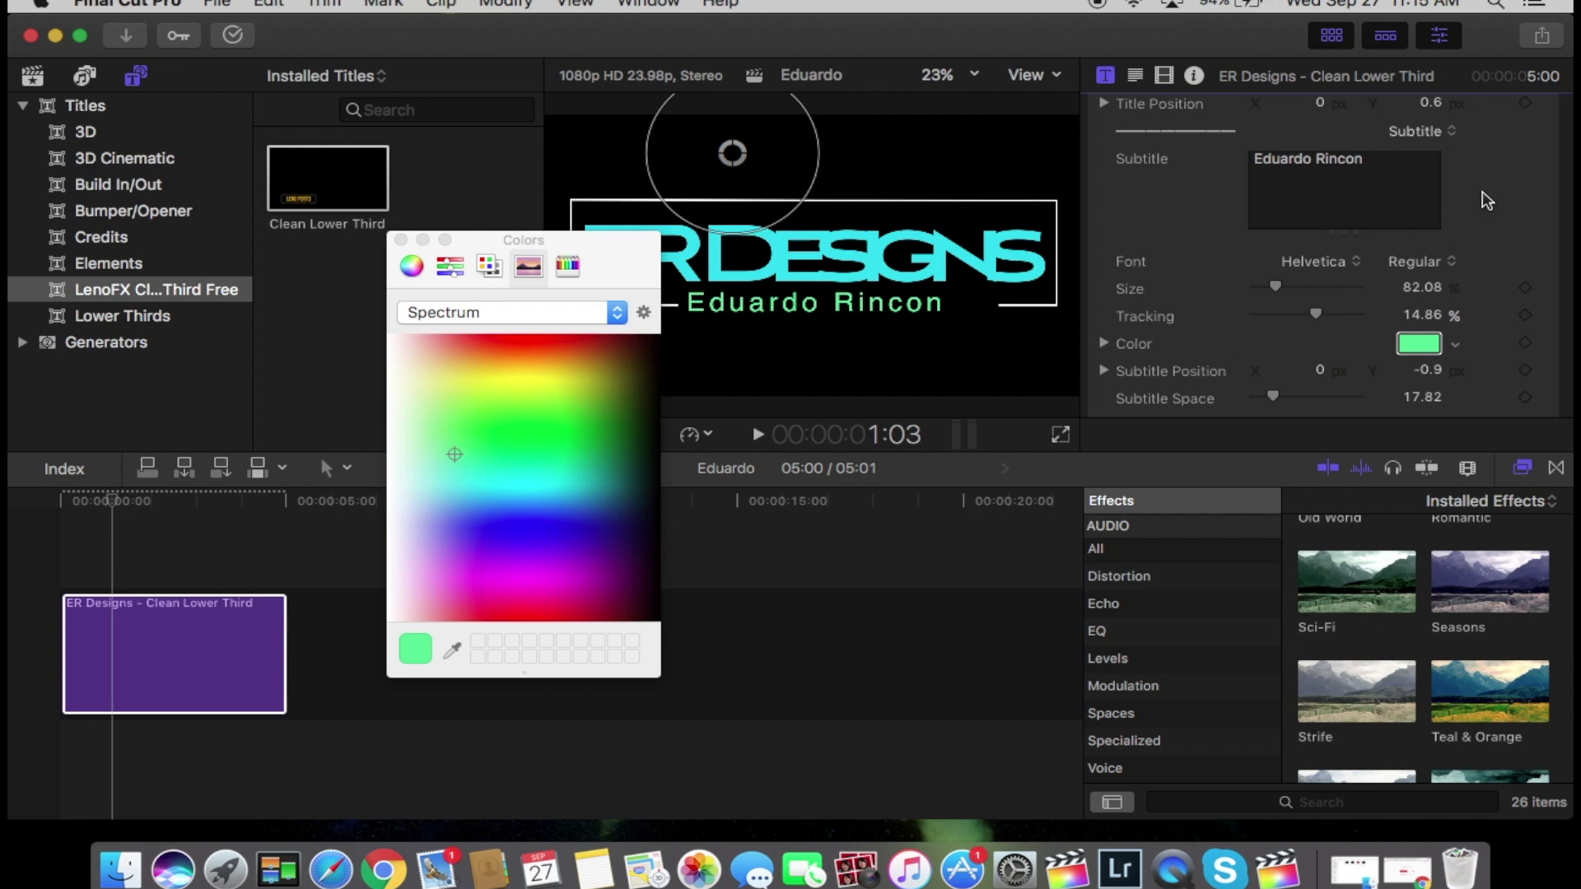
left_click(401, 239)
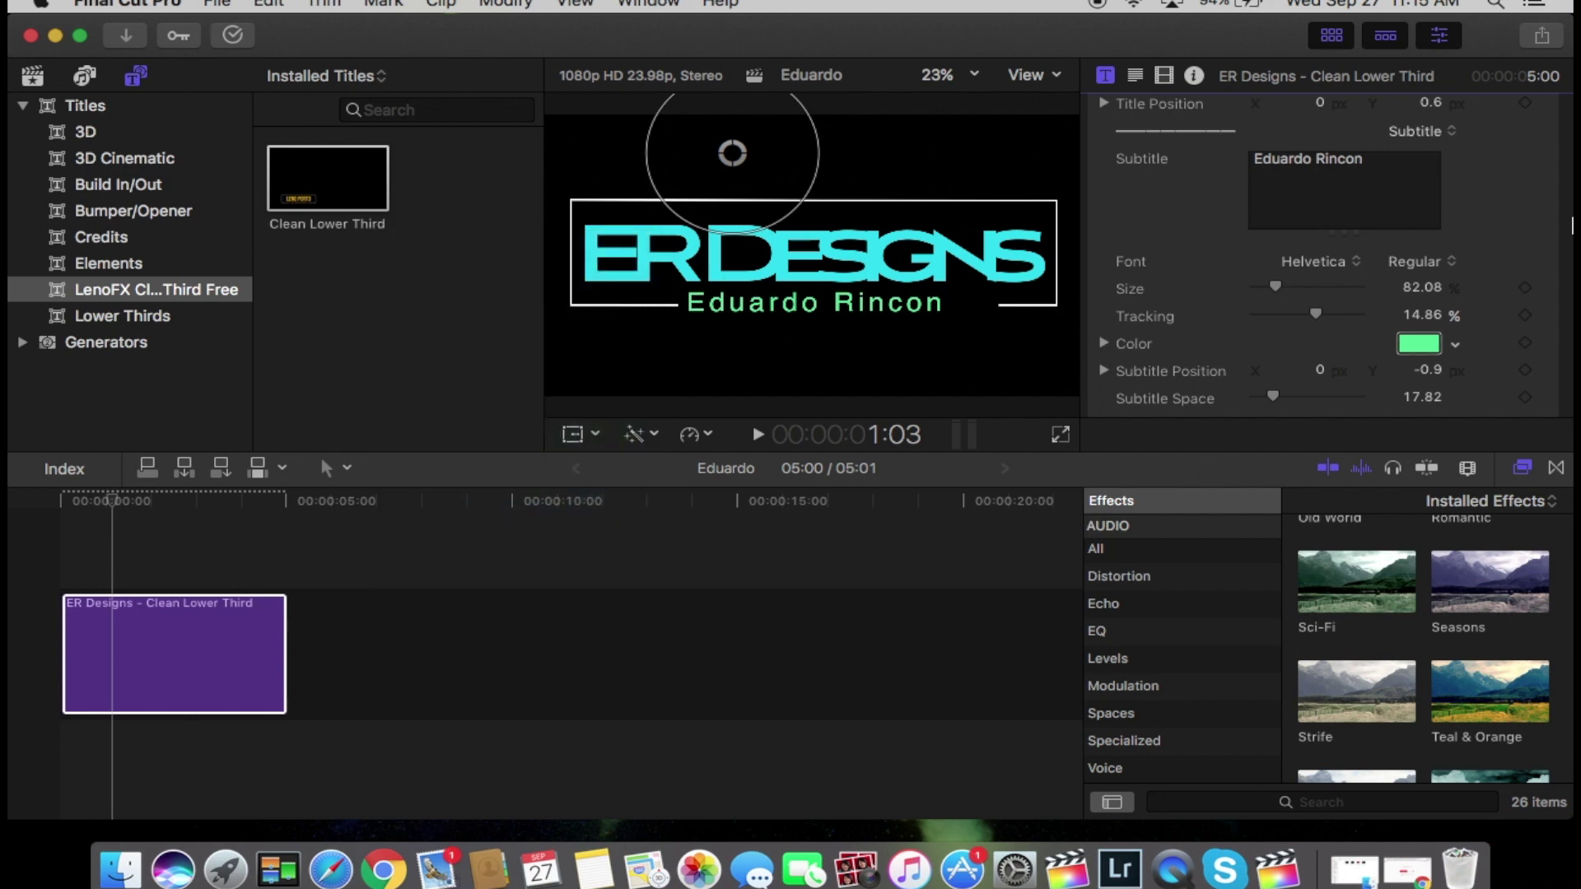
Play the timeline from the start to preview the cyan ER DESIGNS lower third
scroll(1506, 218, "down", 5)
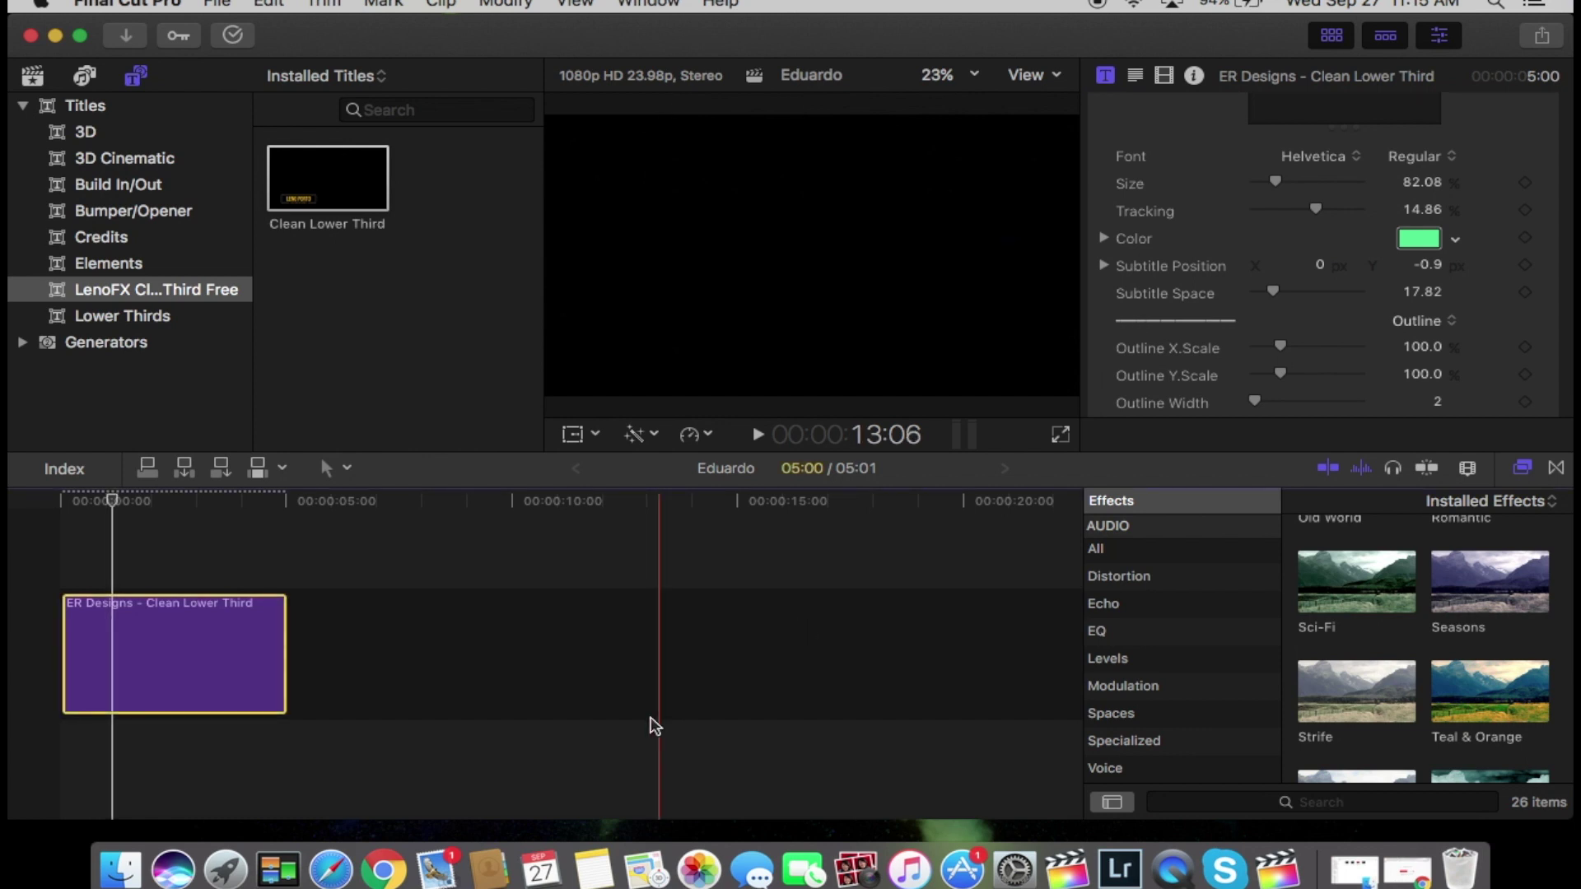
left_click(577, 751)
left_click(233, 672)
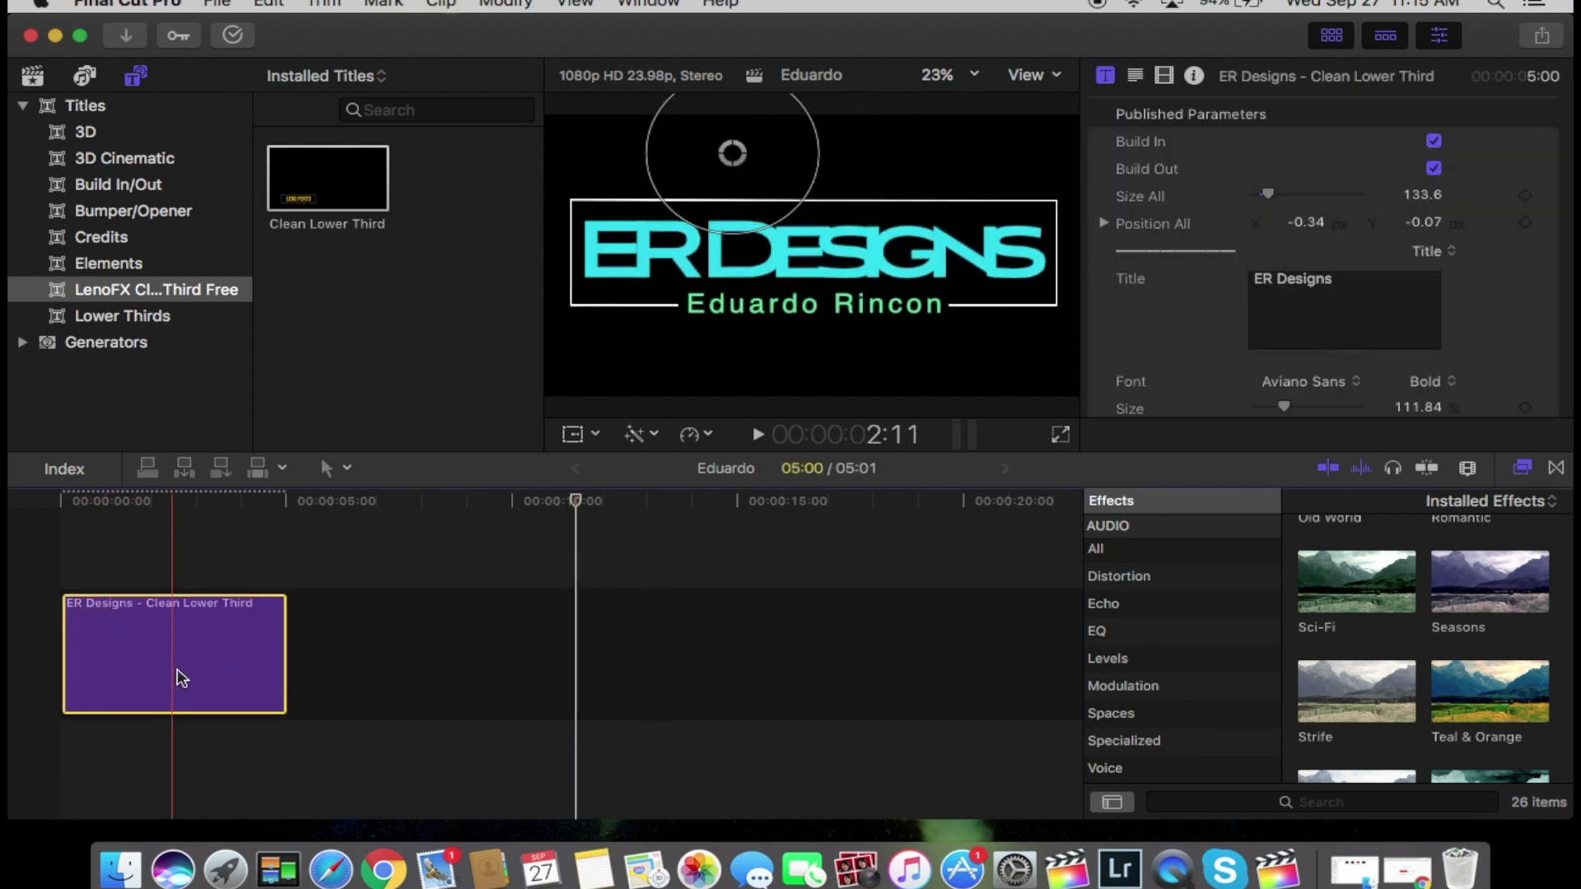
left_click(59, 641)
key("space")
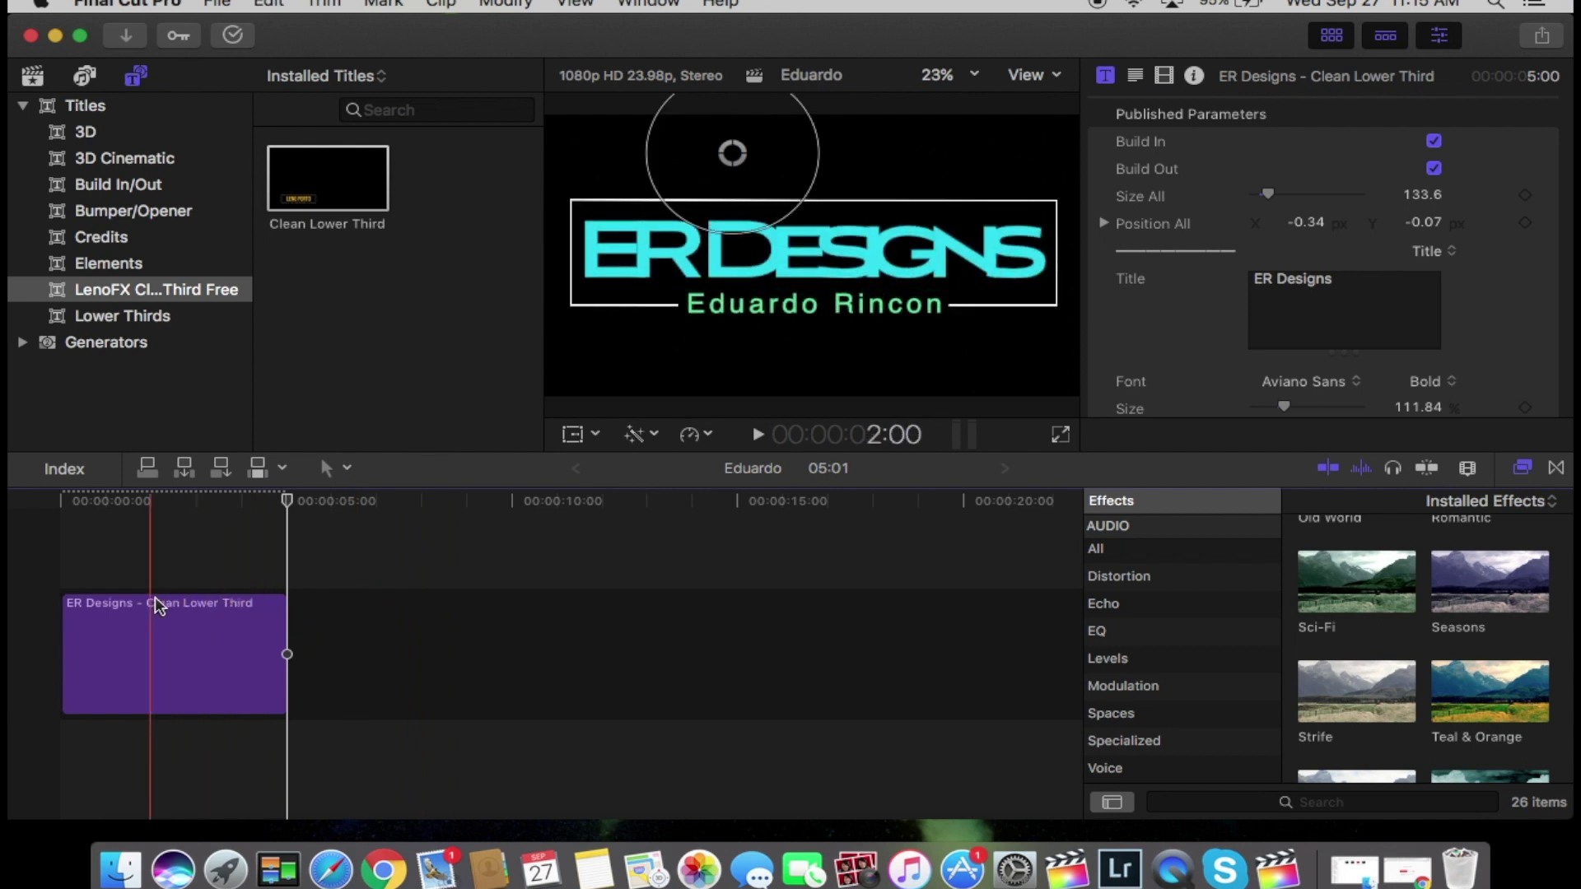
left_click(342, 571)
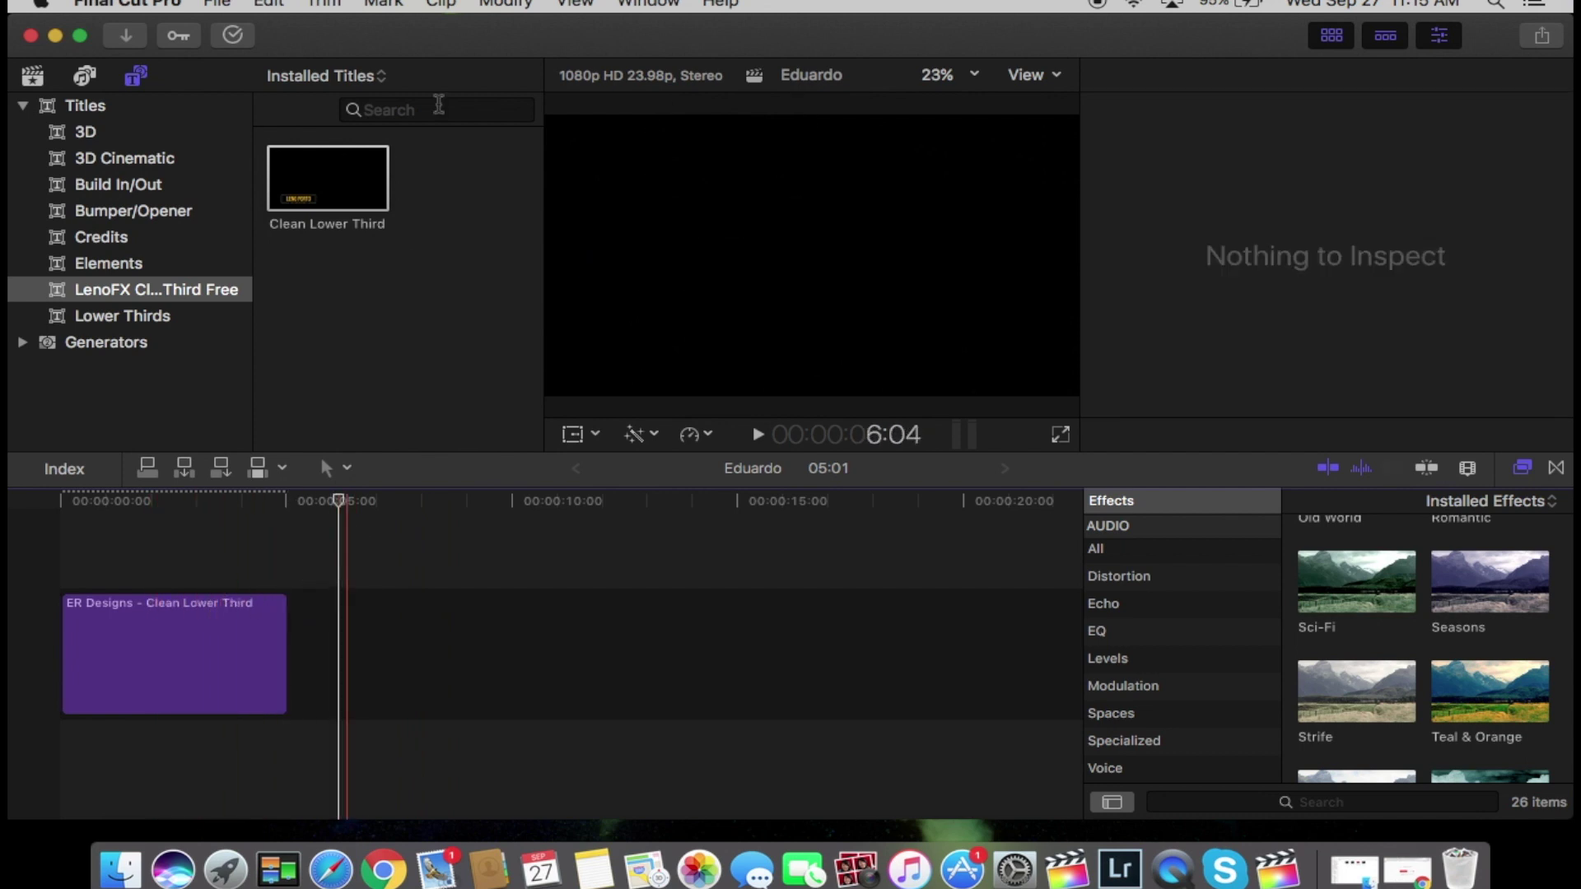
Drag the Michelangelo_creation 2 - Nikon Logo 2 JPG into the timeline beneath the ER Designs title
left_click_drag(436, 45, 840, 98)
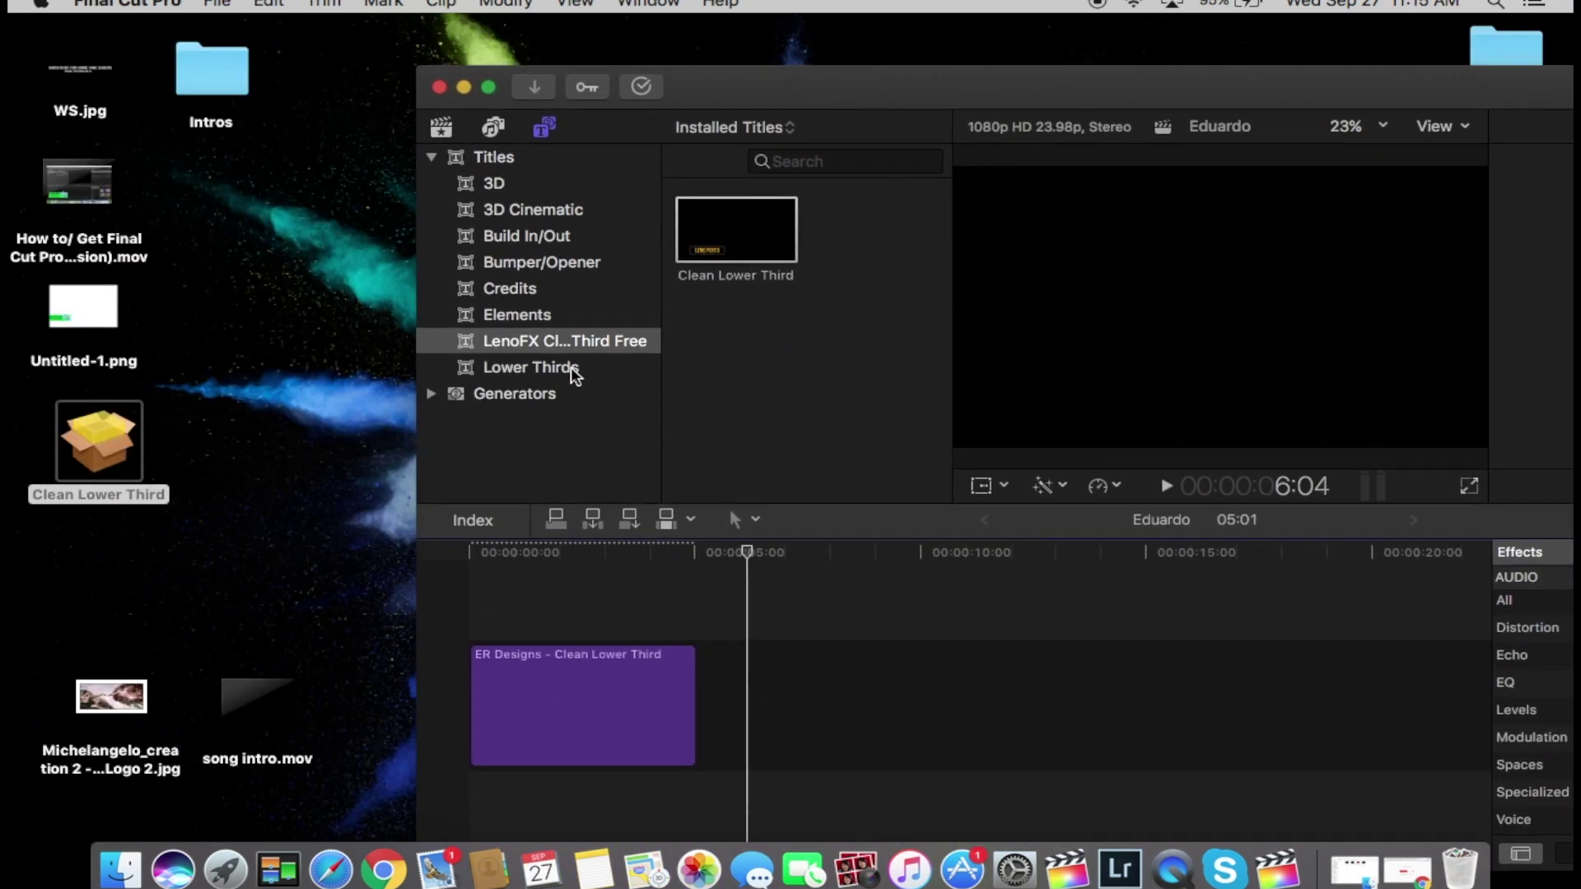
left_click_drag(136, 701, 741, 720)
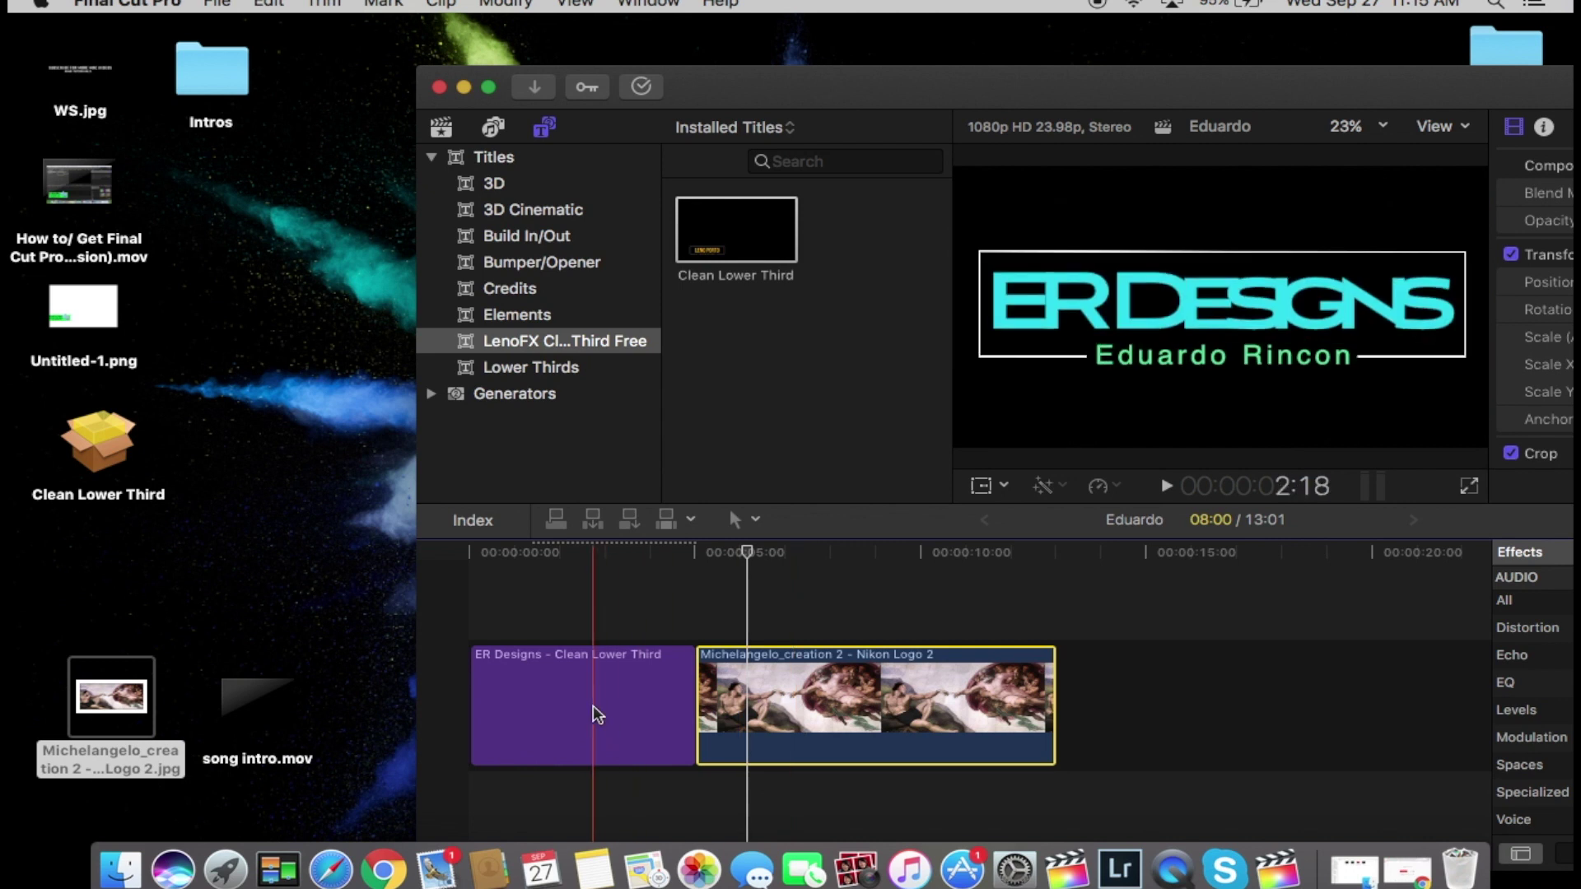
left_click_drag(592, 717, 595, 630)
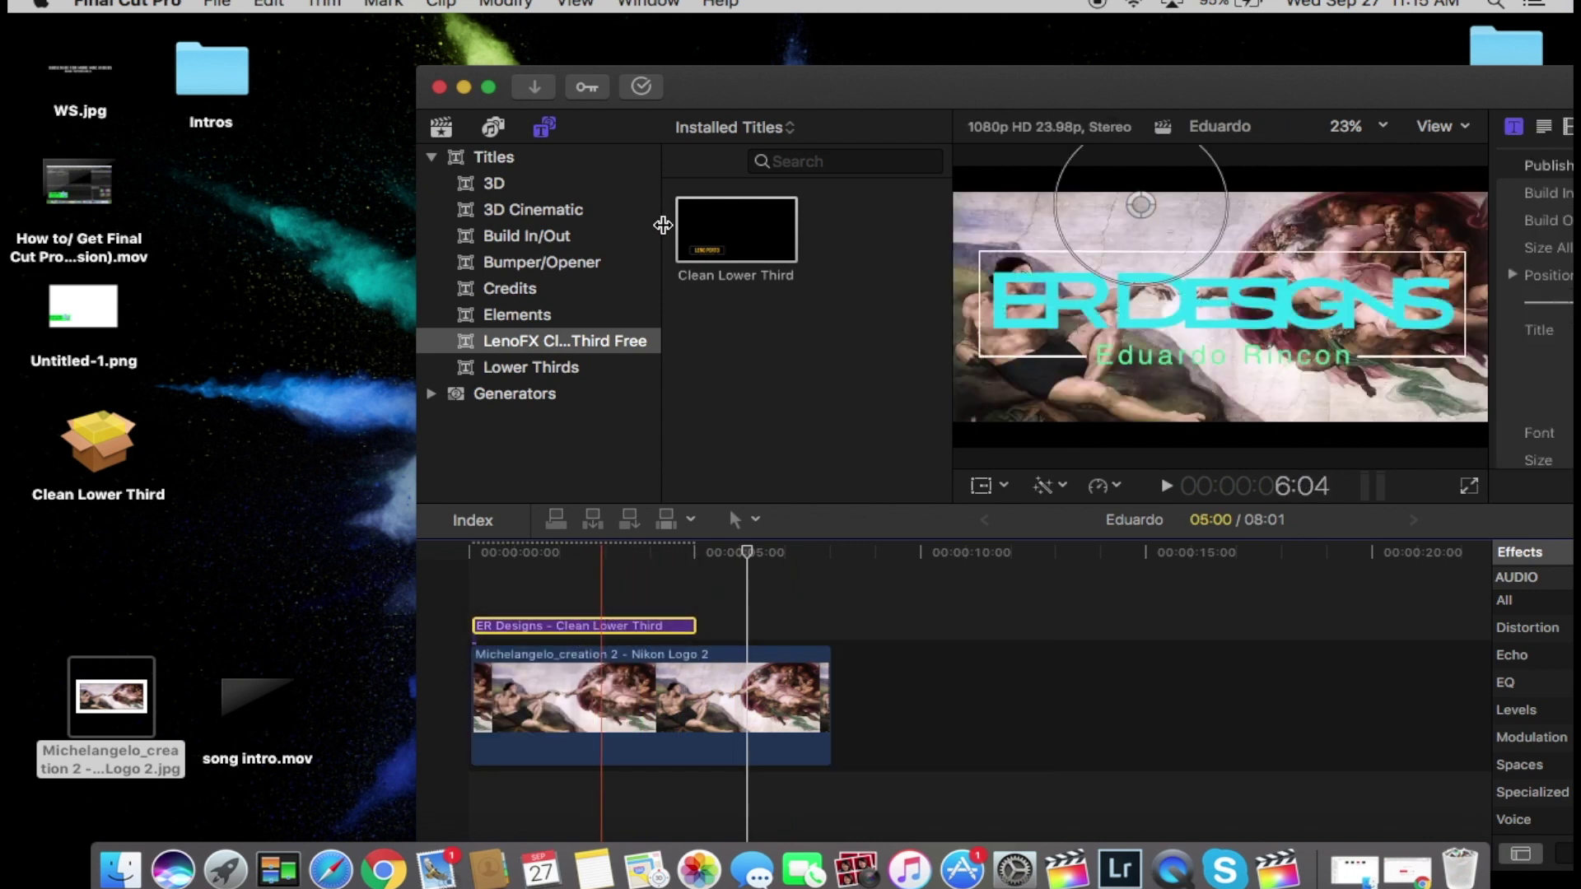
left_click(490, 87)
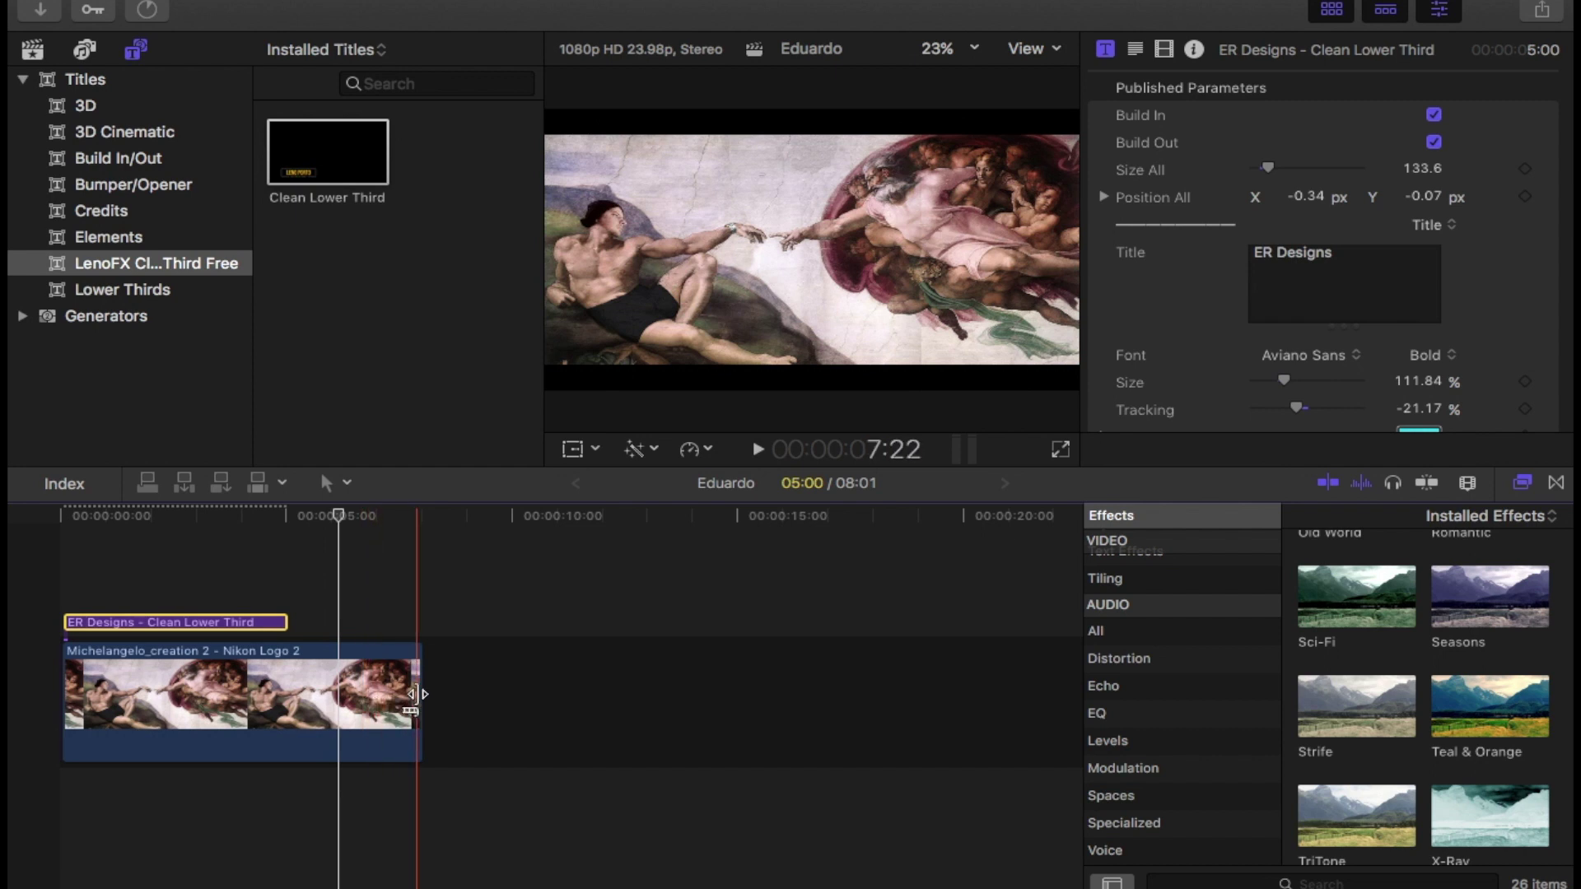
Trim the Michelangelo clip's end so it lasts 5 seconds
left_click_drag(420, 700, 280, 698)
key("super+equal")
scroll(280, 698, "left", 5)
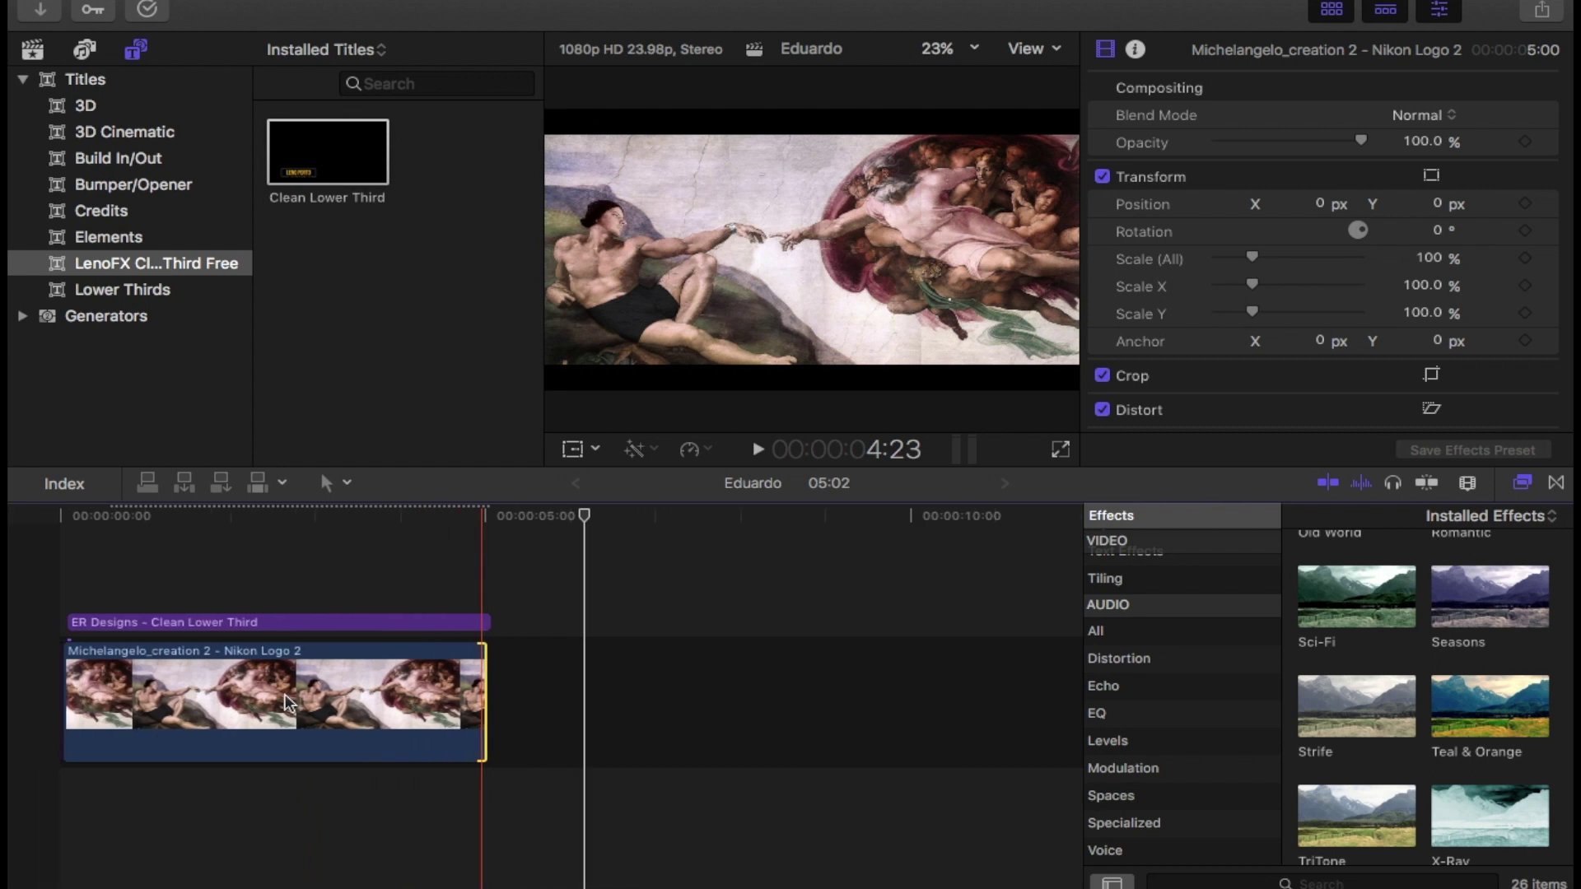
left_click(110, 698)
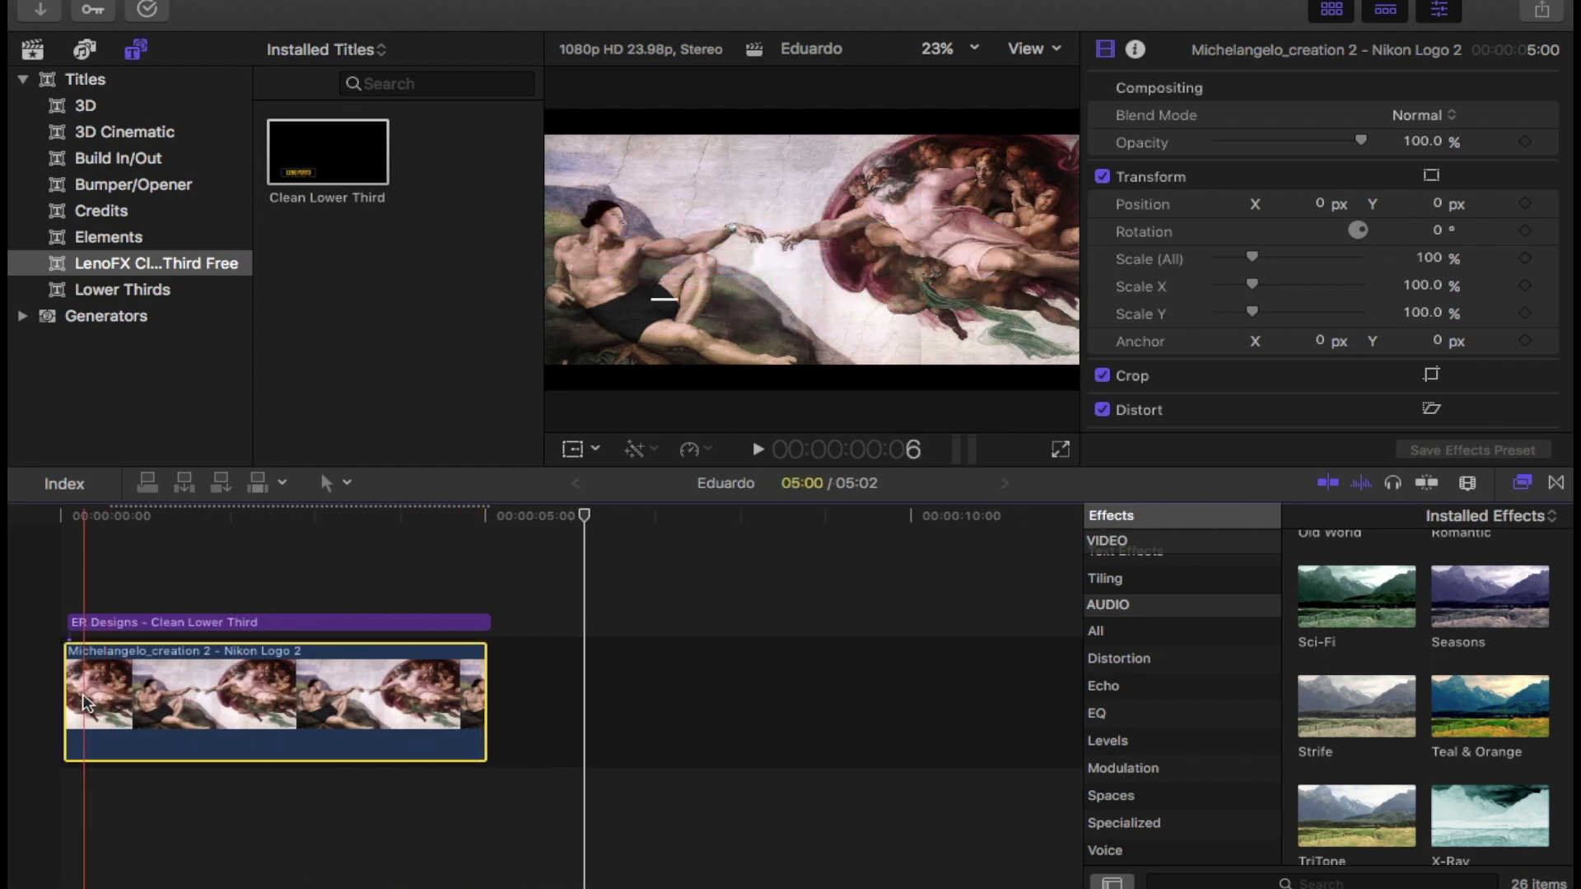
left_click(157, 696)
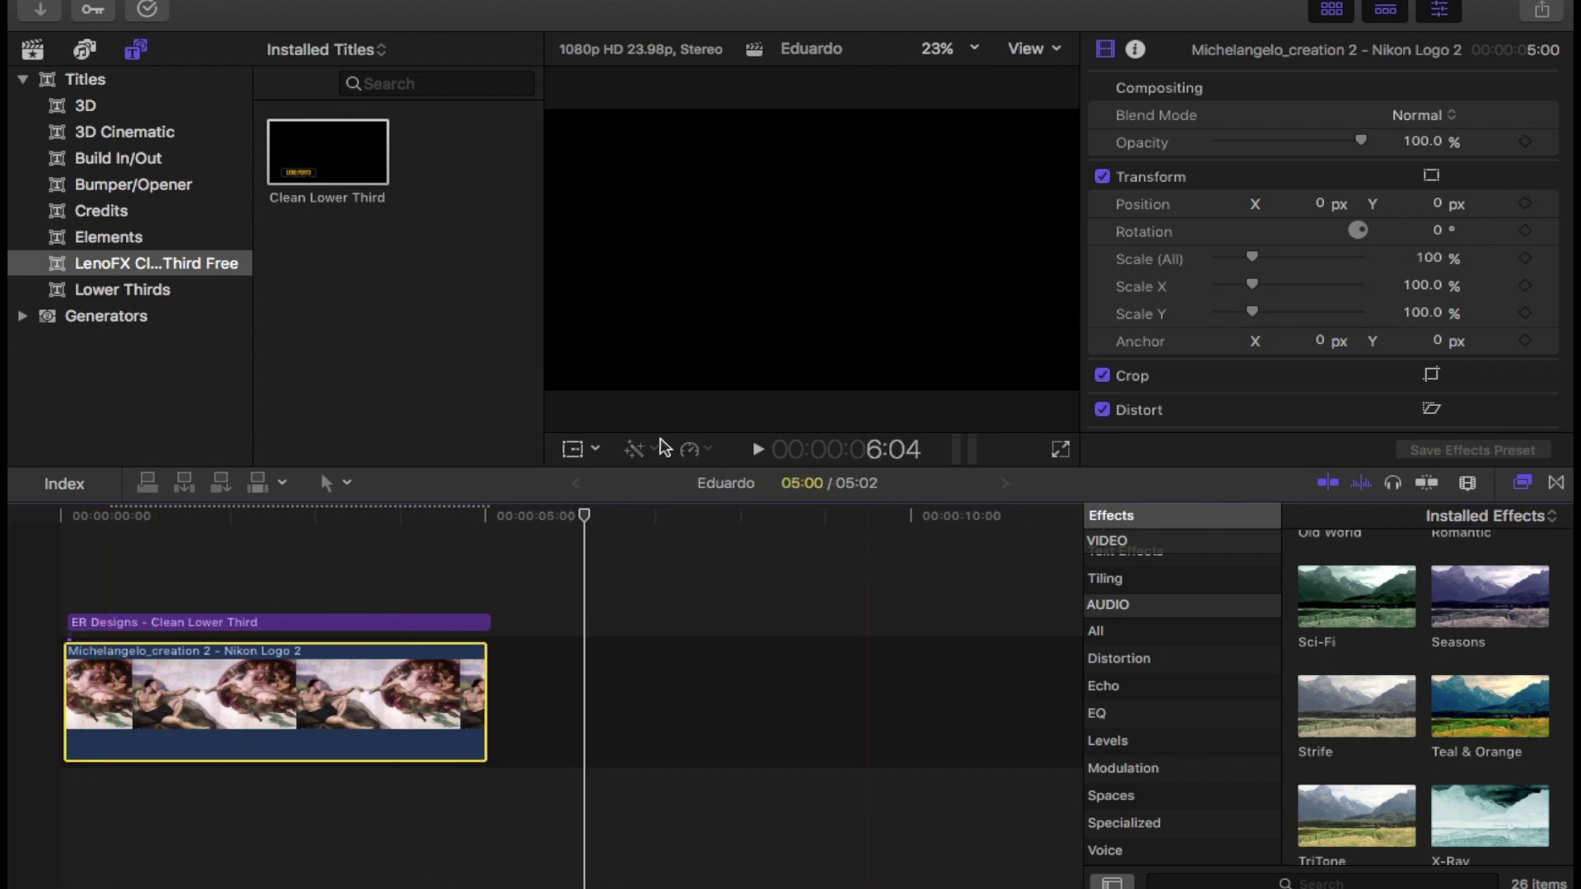
Stretch the Michelangelo image vertically to 122.73% with the Transform controls so it fills the frame
left_click(573, 448)
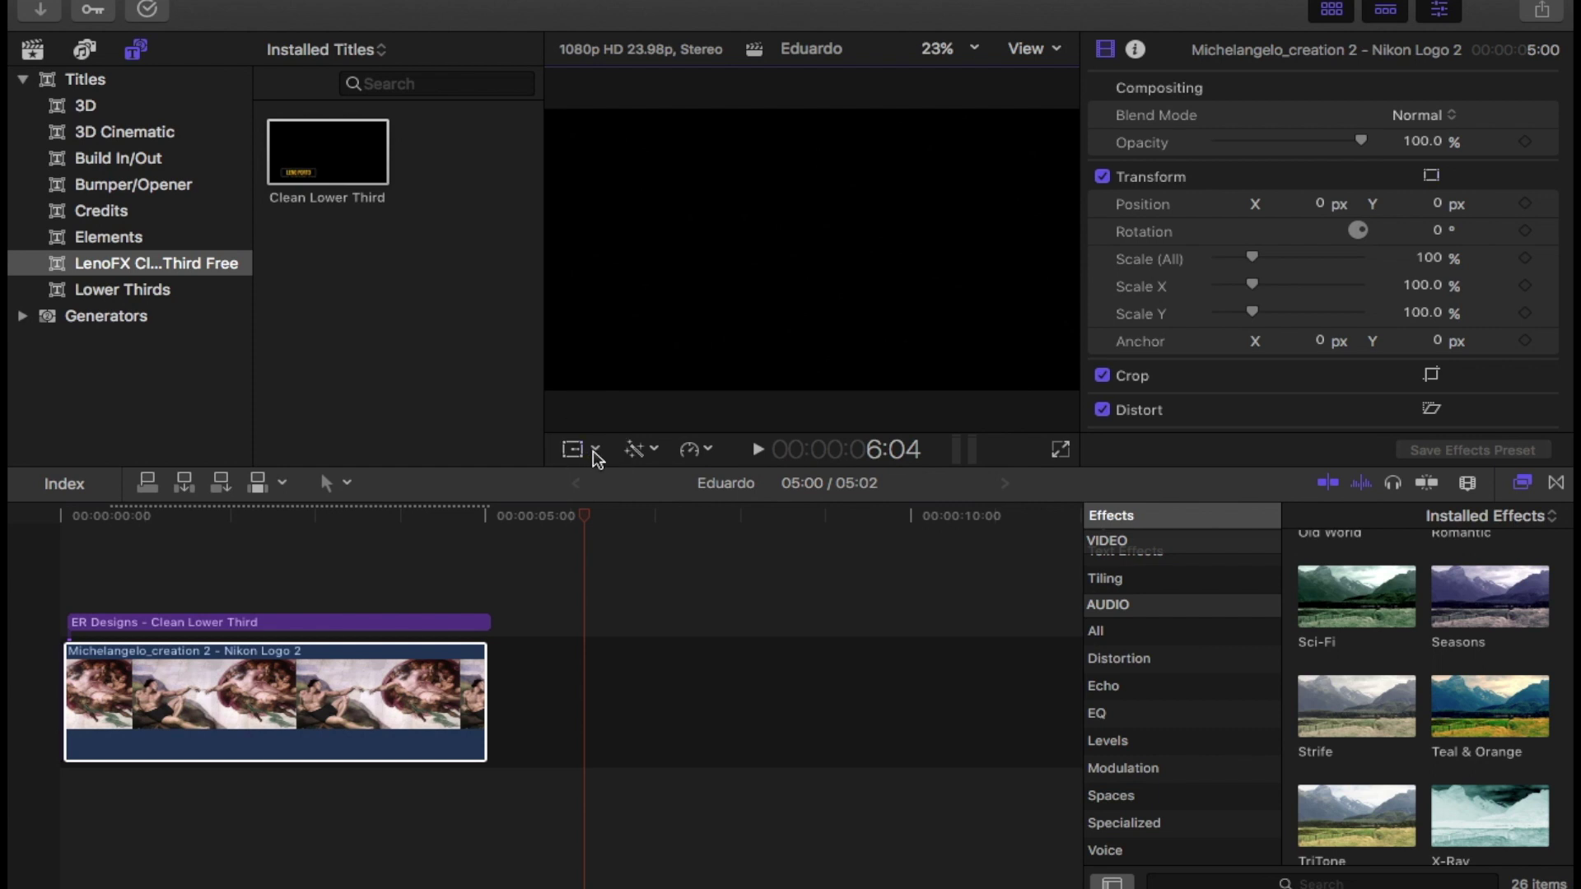
left_click(596, 450)
left_click(620, 477)
left_click(323, 693)
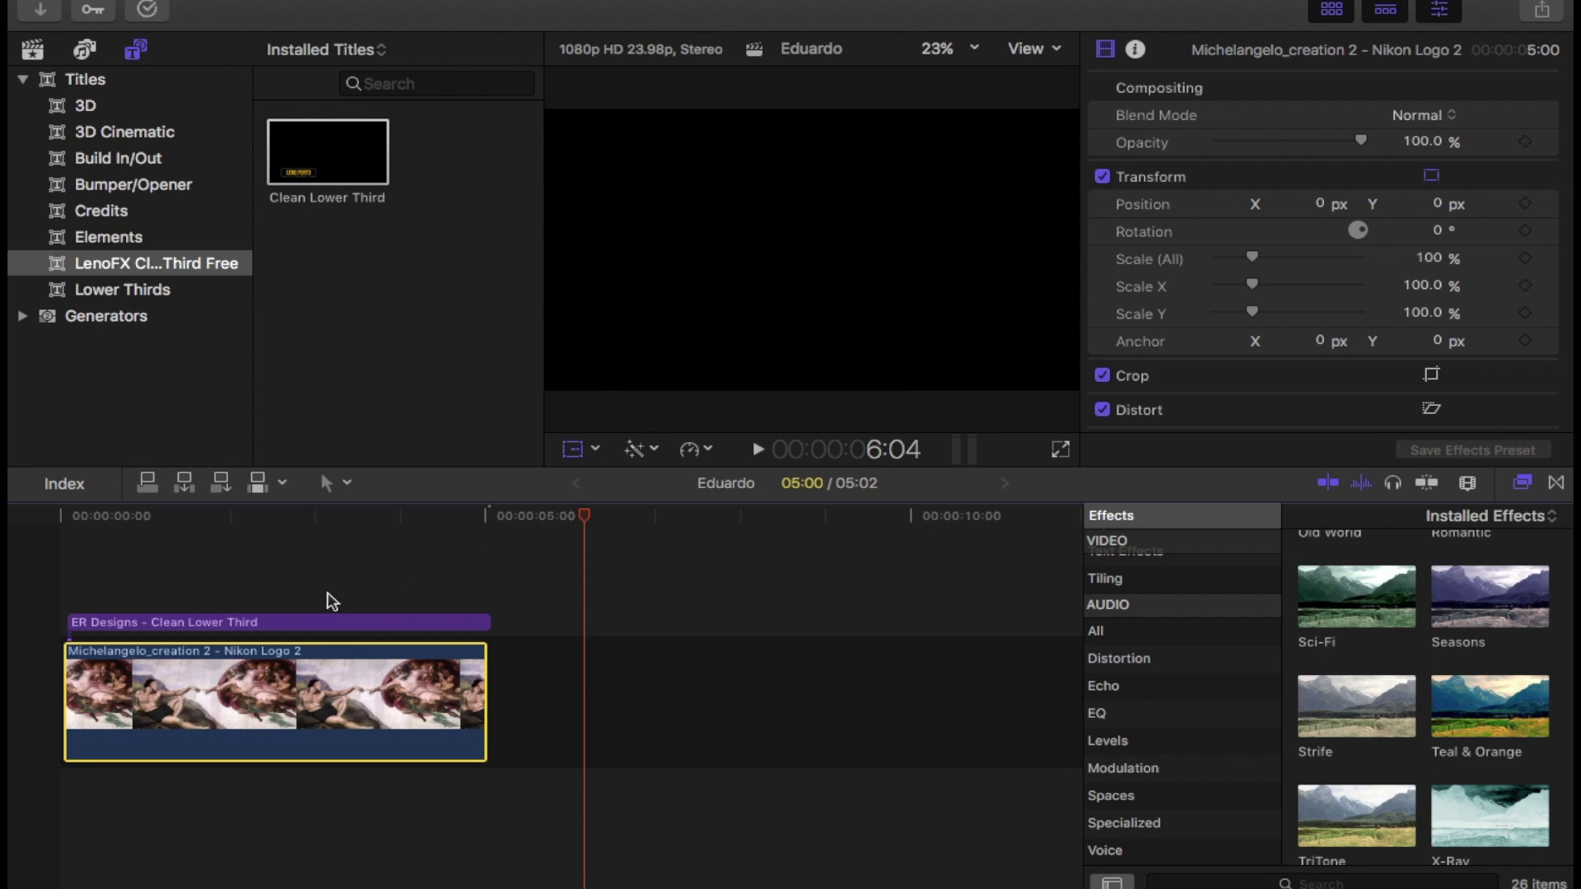
left_click(277, 589)
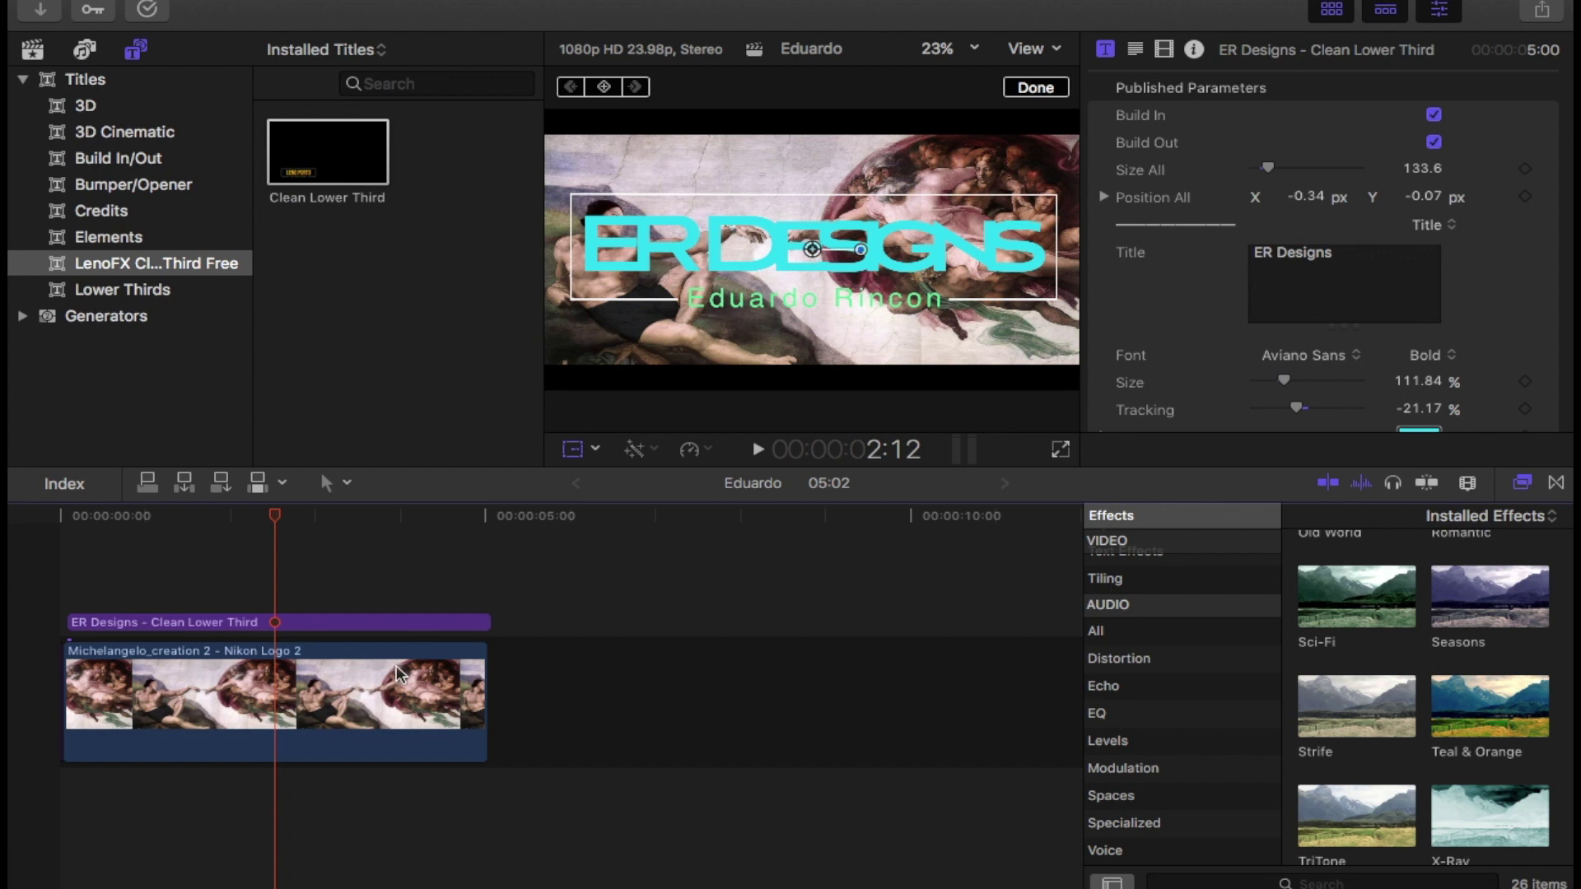
left_click(394, 674)
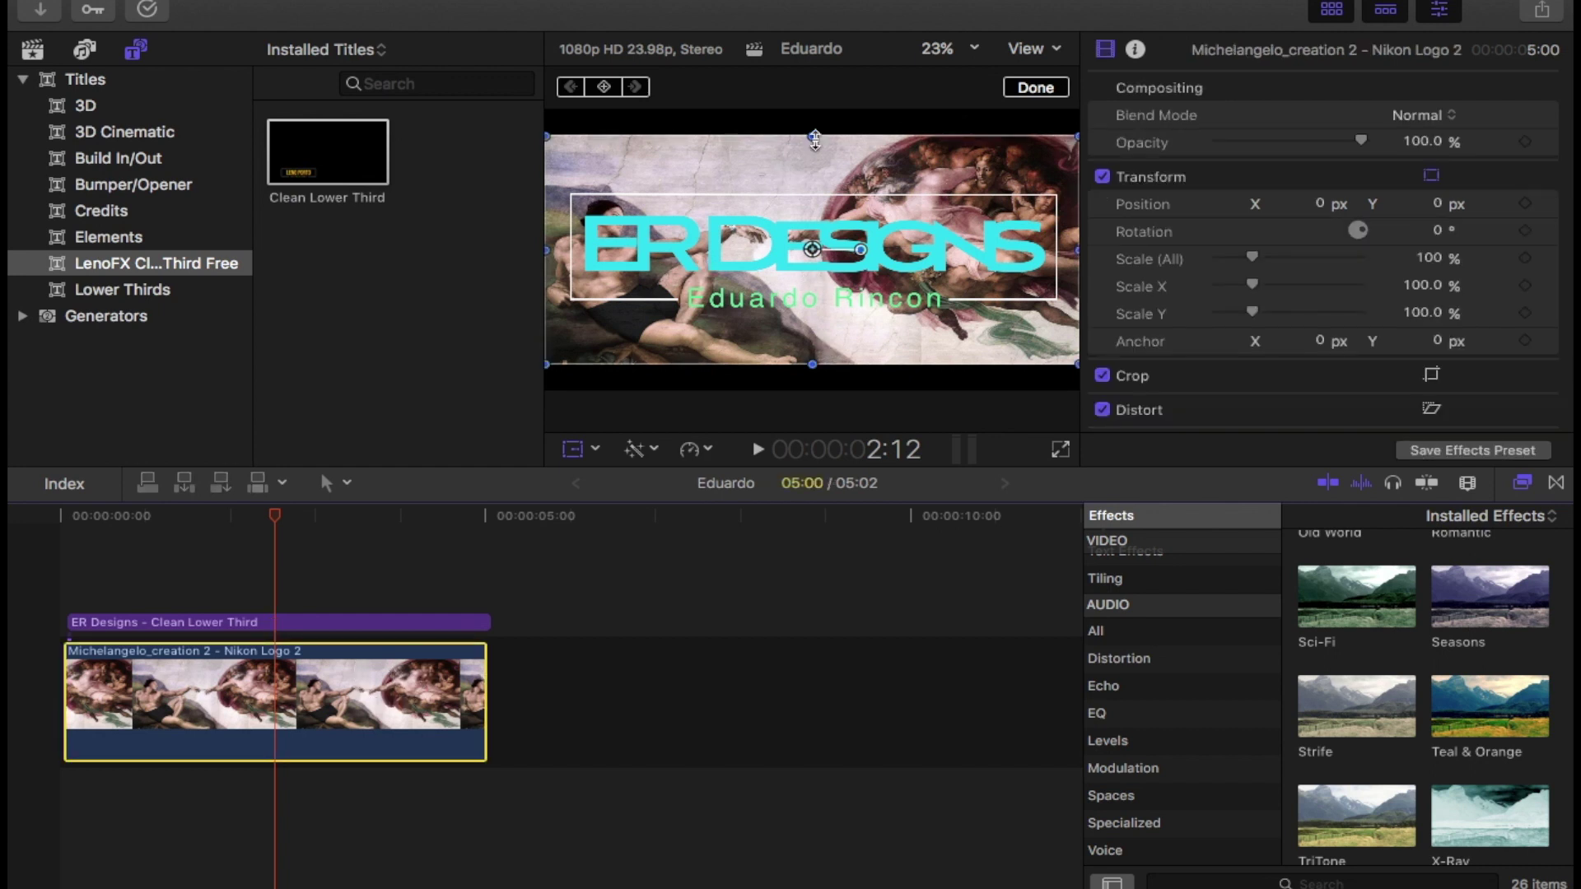
left_click_drag(815, 139, 814, 112)
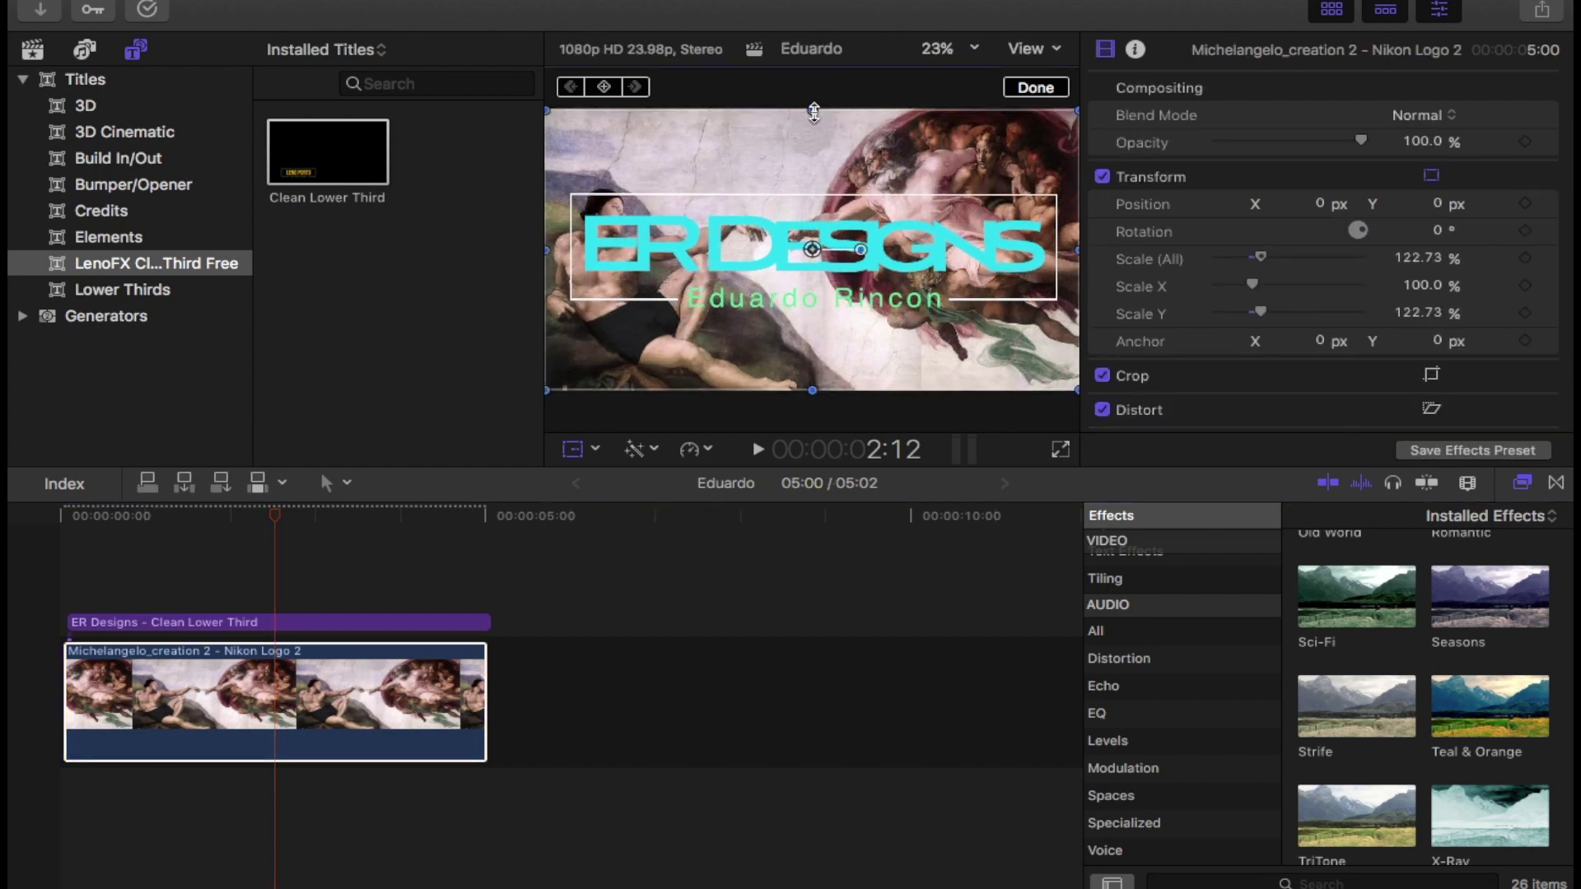
left_click(1035, 88)
Play the five-second edit to check the cyan title over the stretched Michelangelo painting
left_click(53, 599)
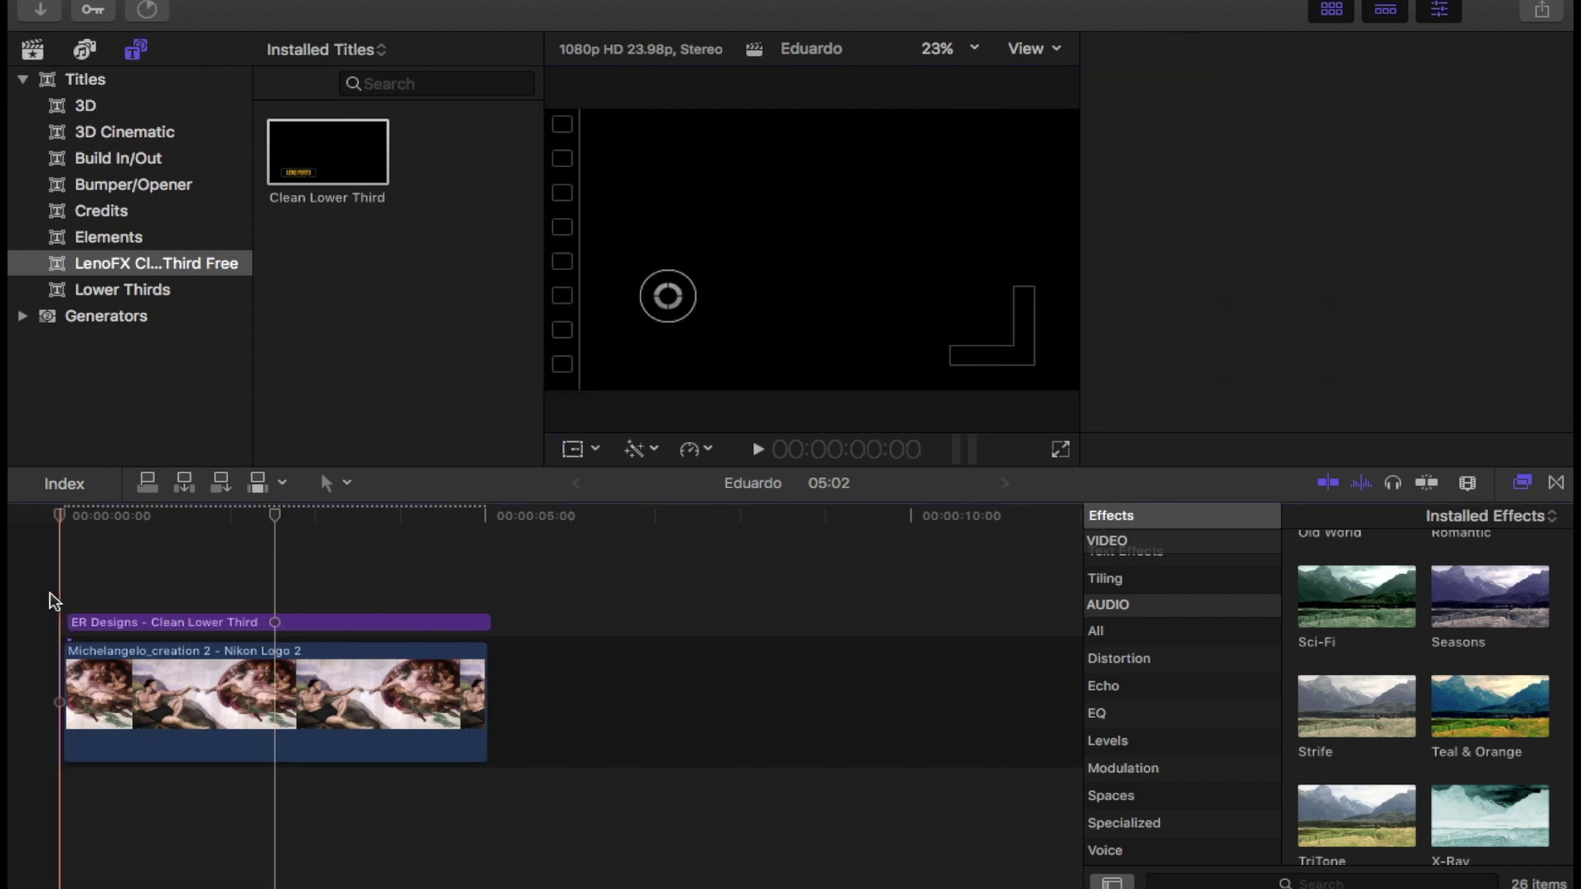
key("space")
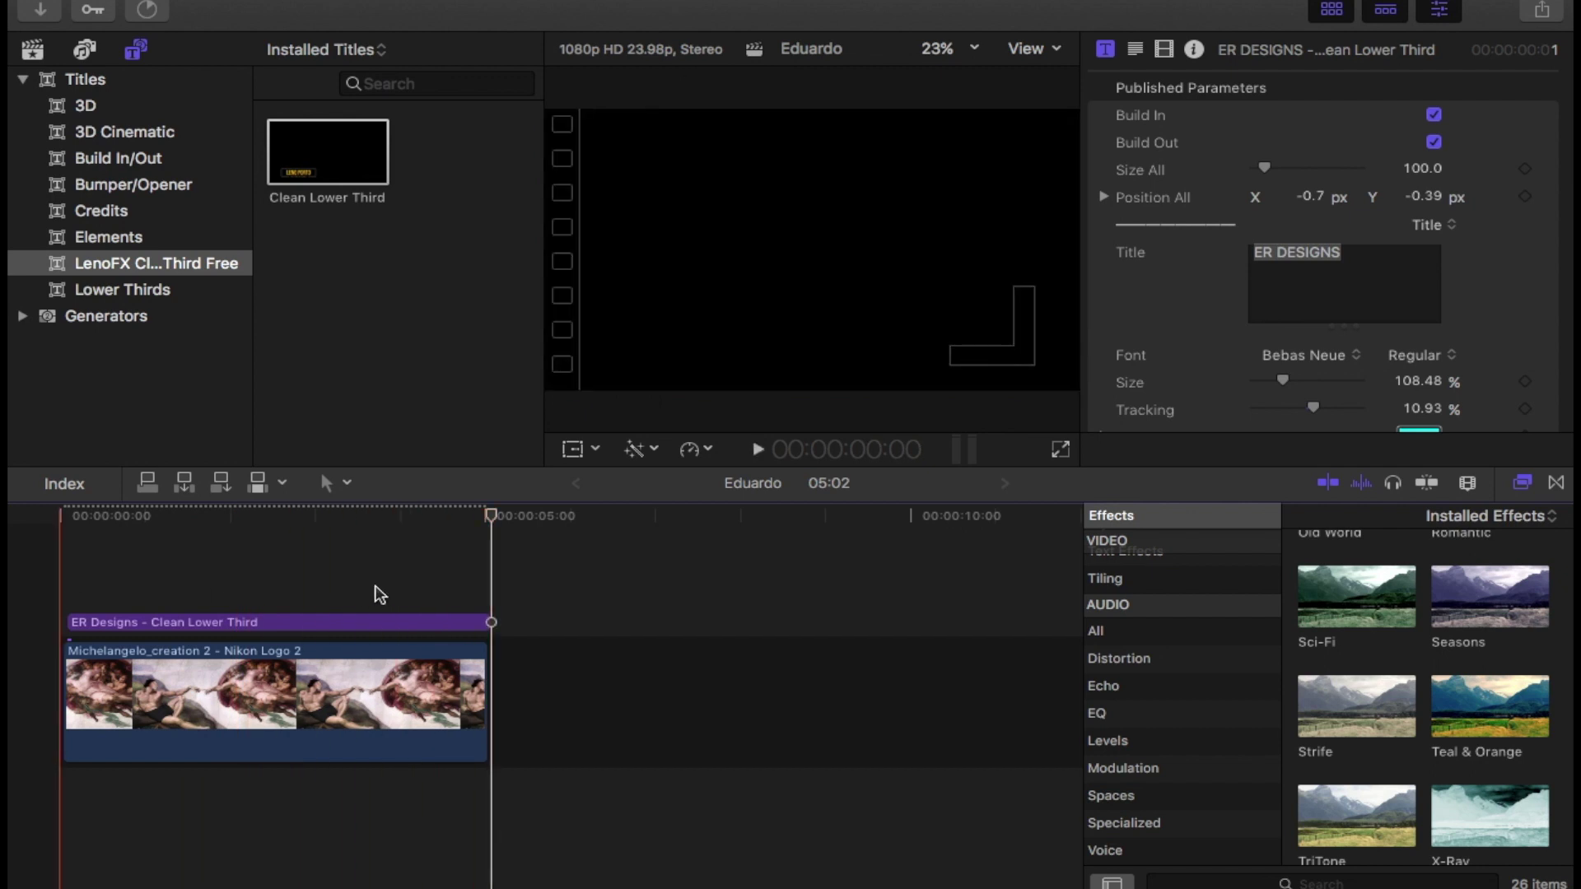
key("space")
left_click(380, 699)
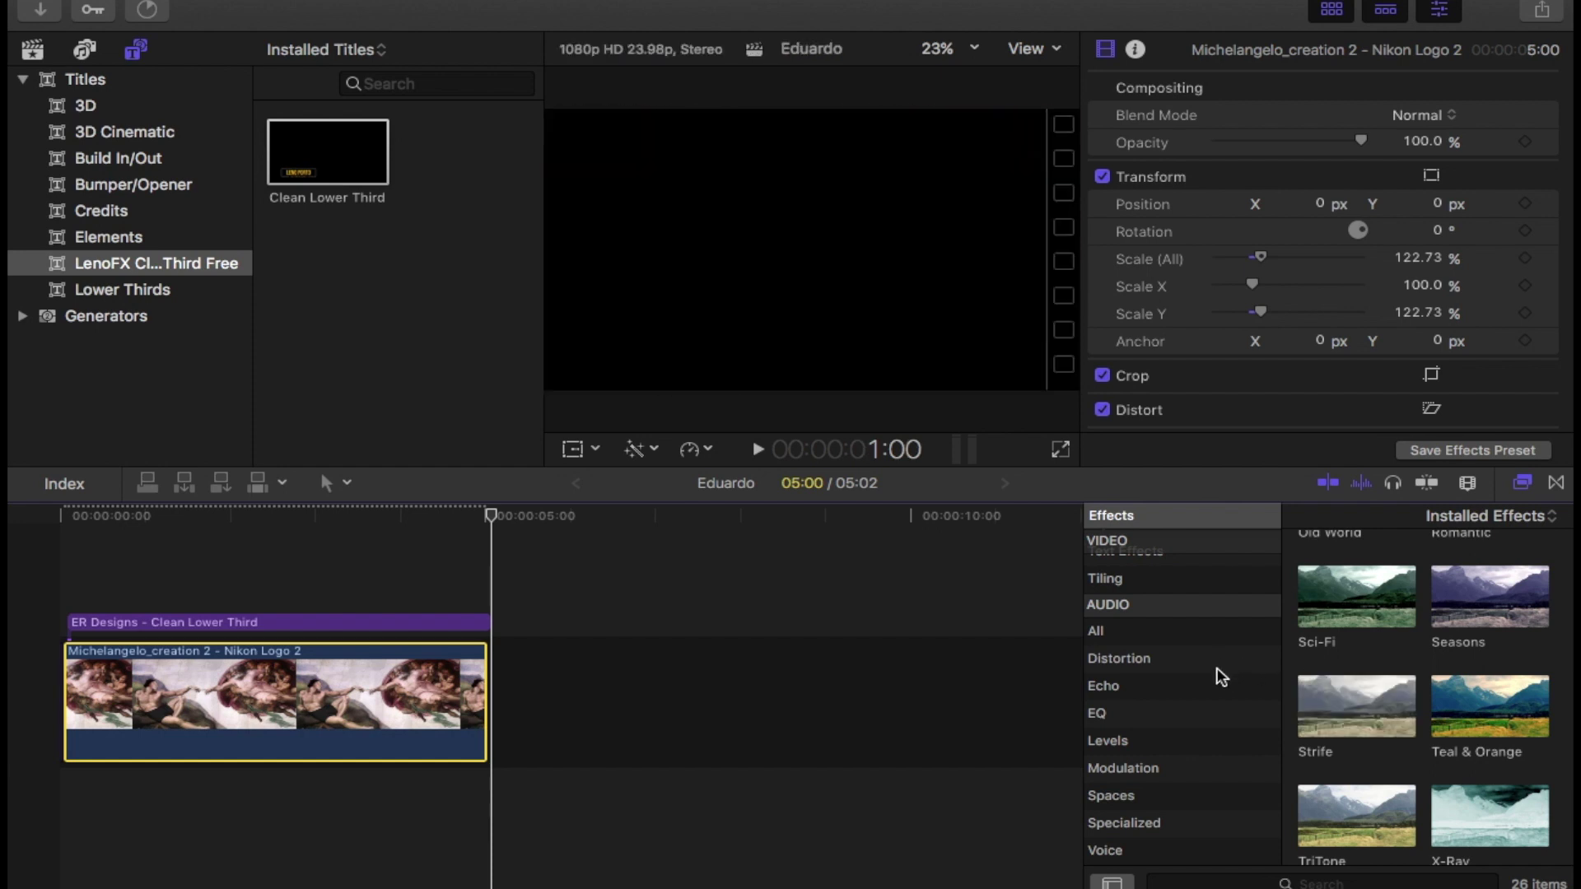
Apply the Gaussian effect from the Blur category to the Michelangelo clip
left_click(1522, 483)
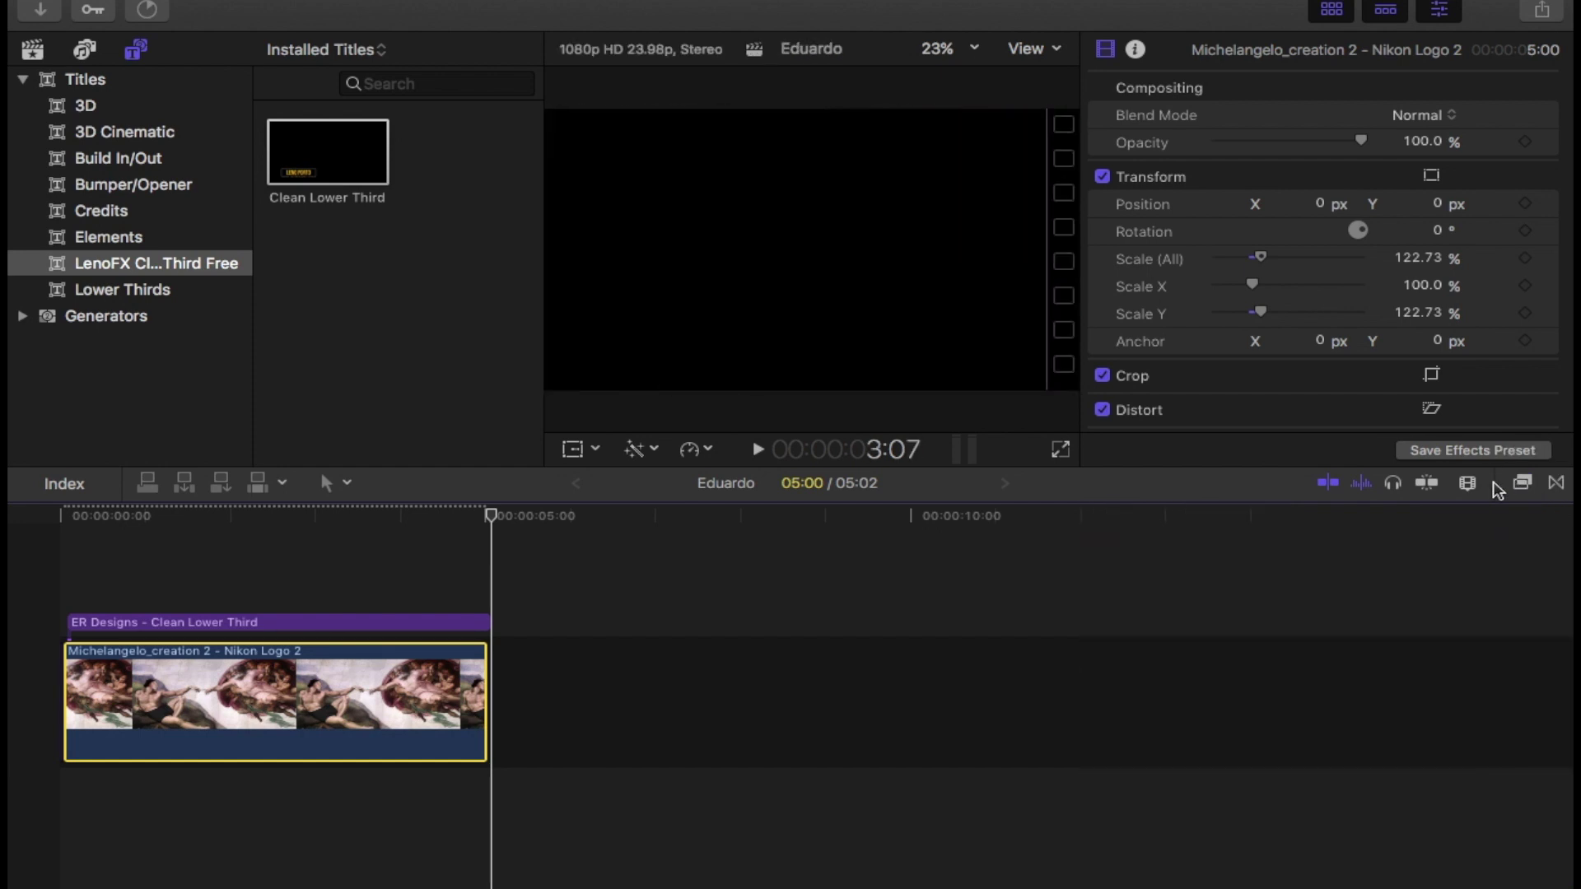
left_click(1554, 486)
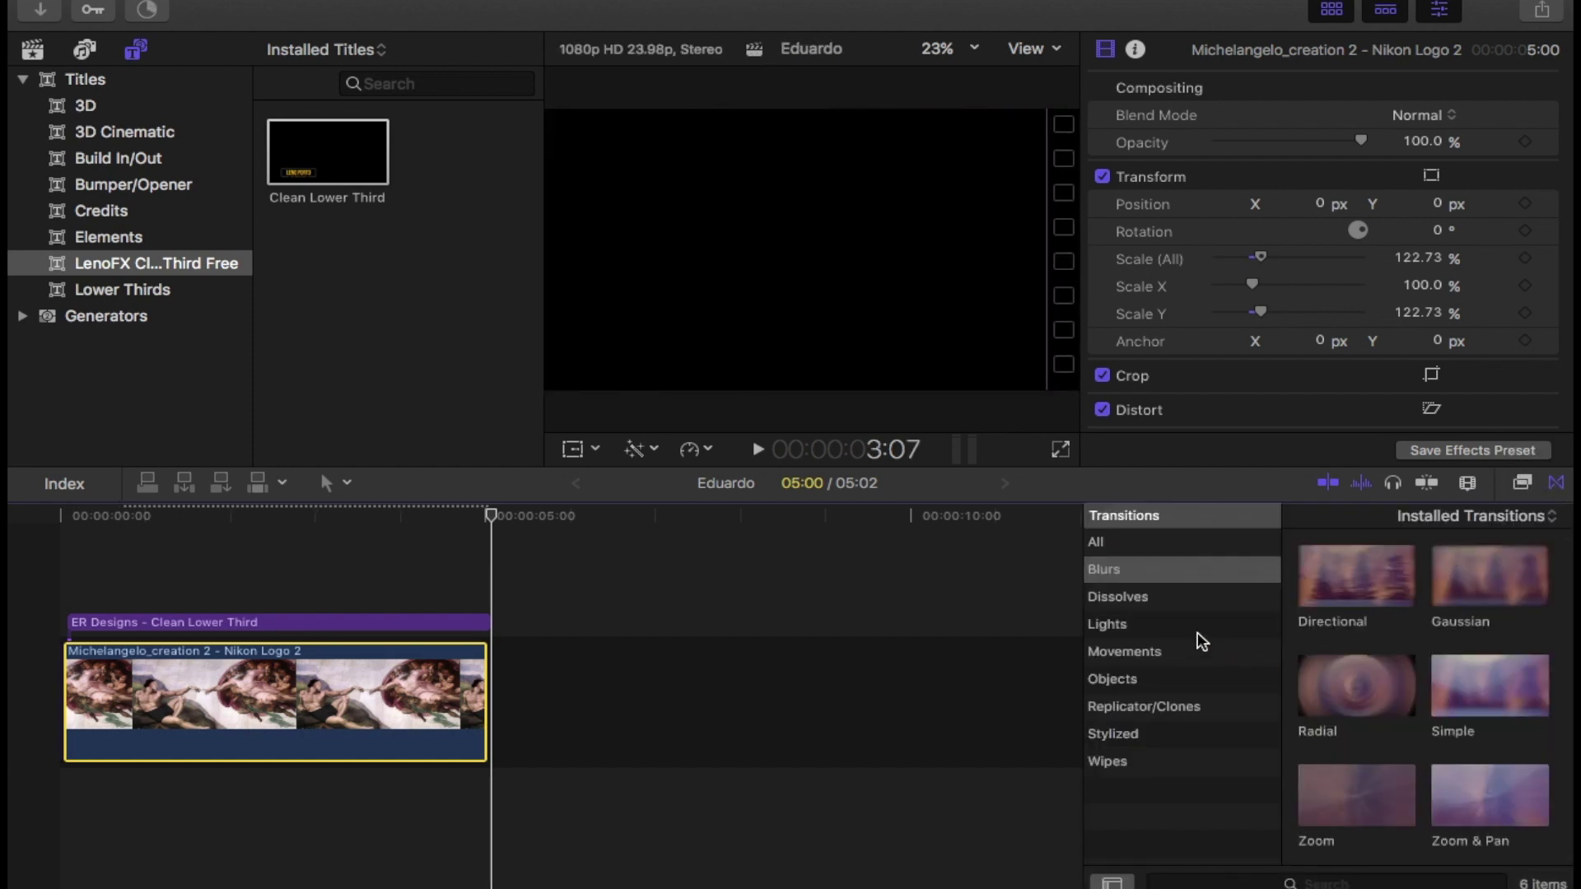
left_click(1175, 573)
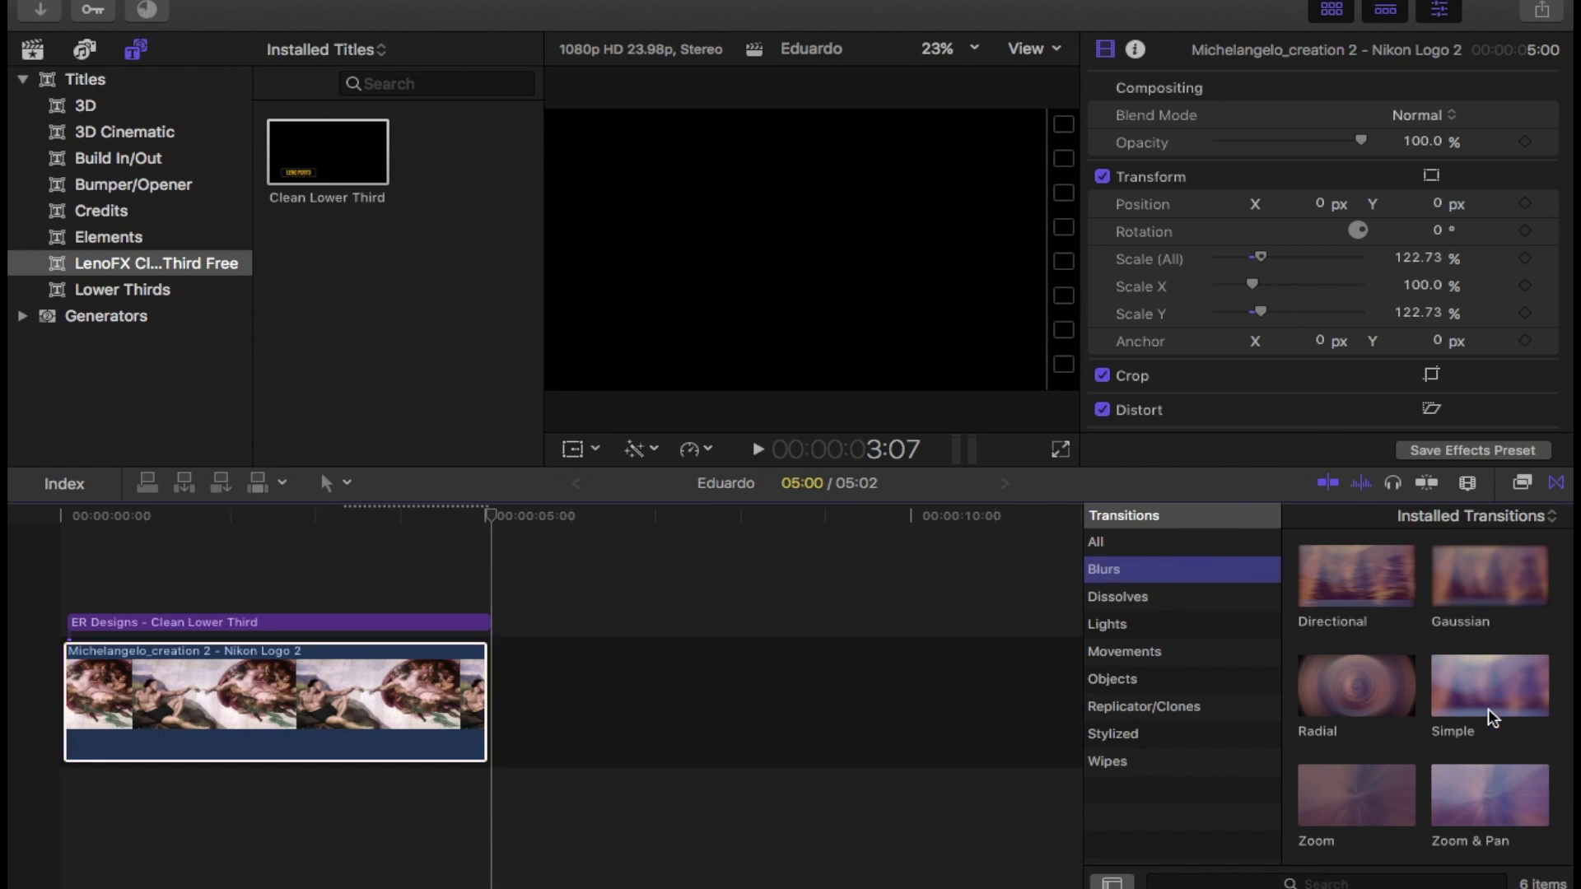
left_click(1523, 484)
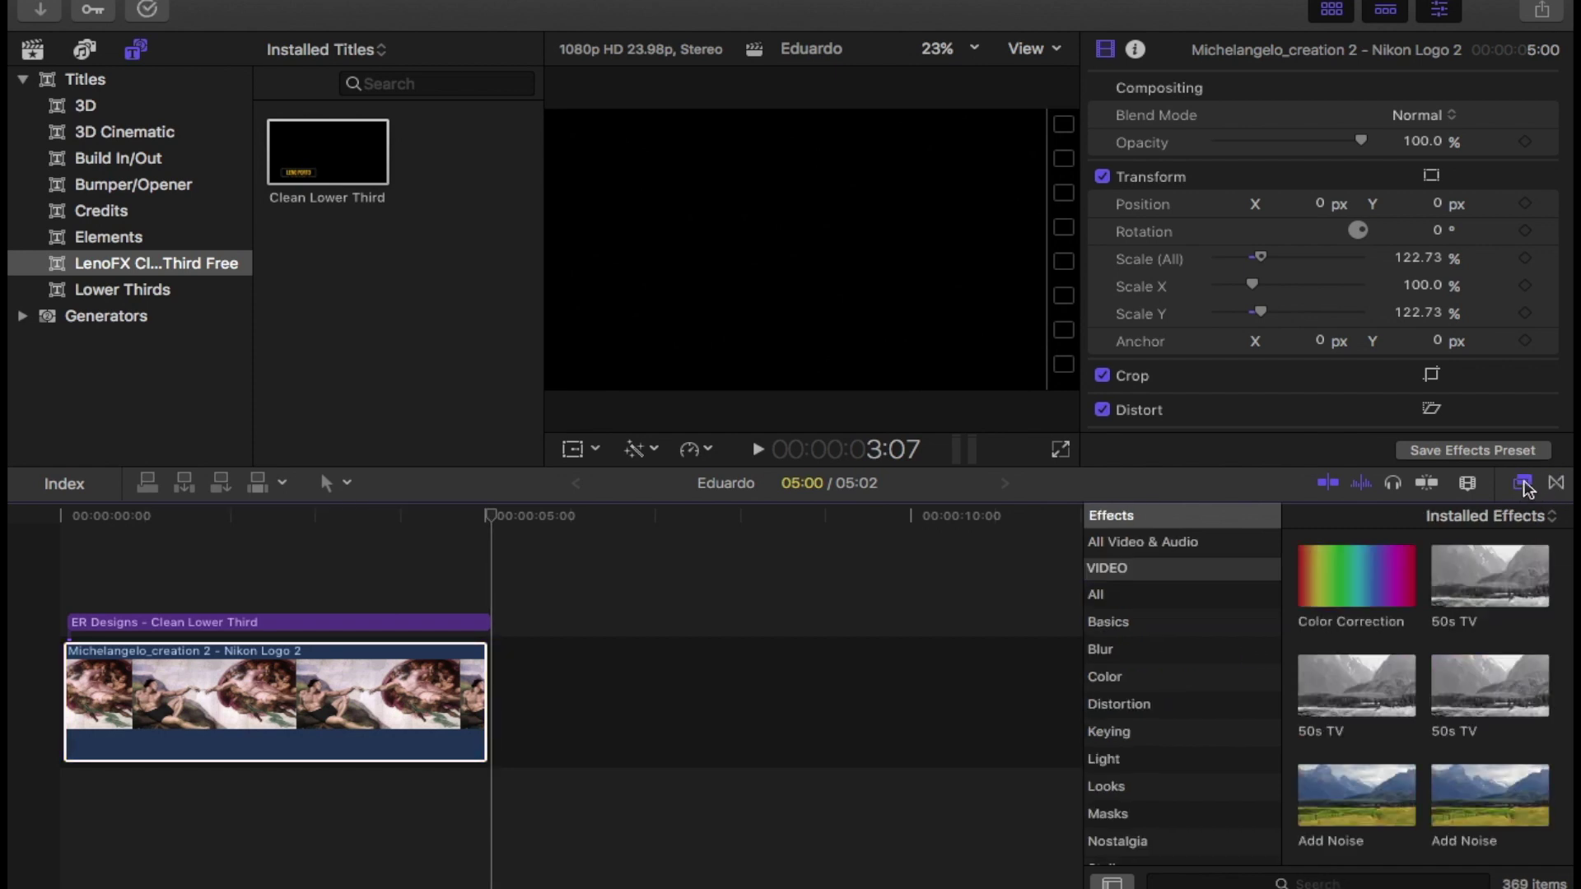
scroll(1141, 727, "down", 5)
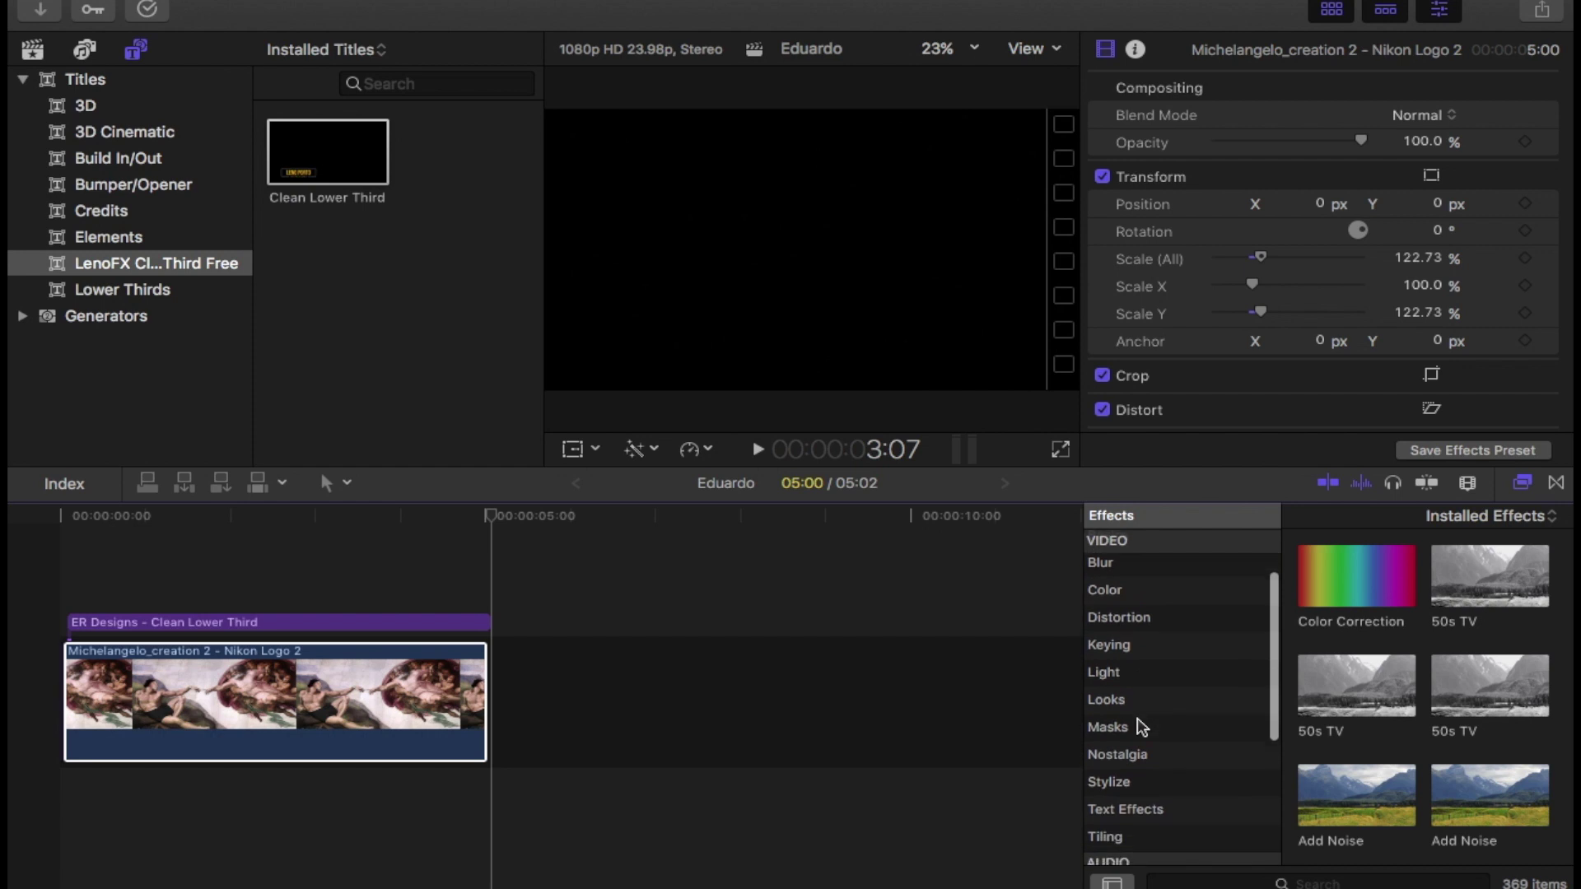
scroll(1140, 727, "up", 5)
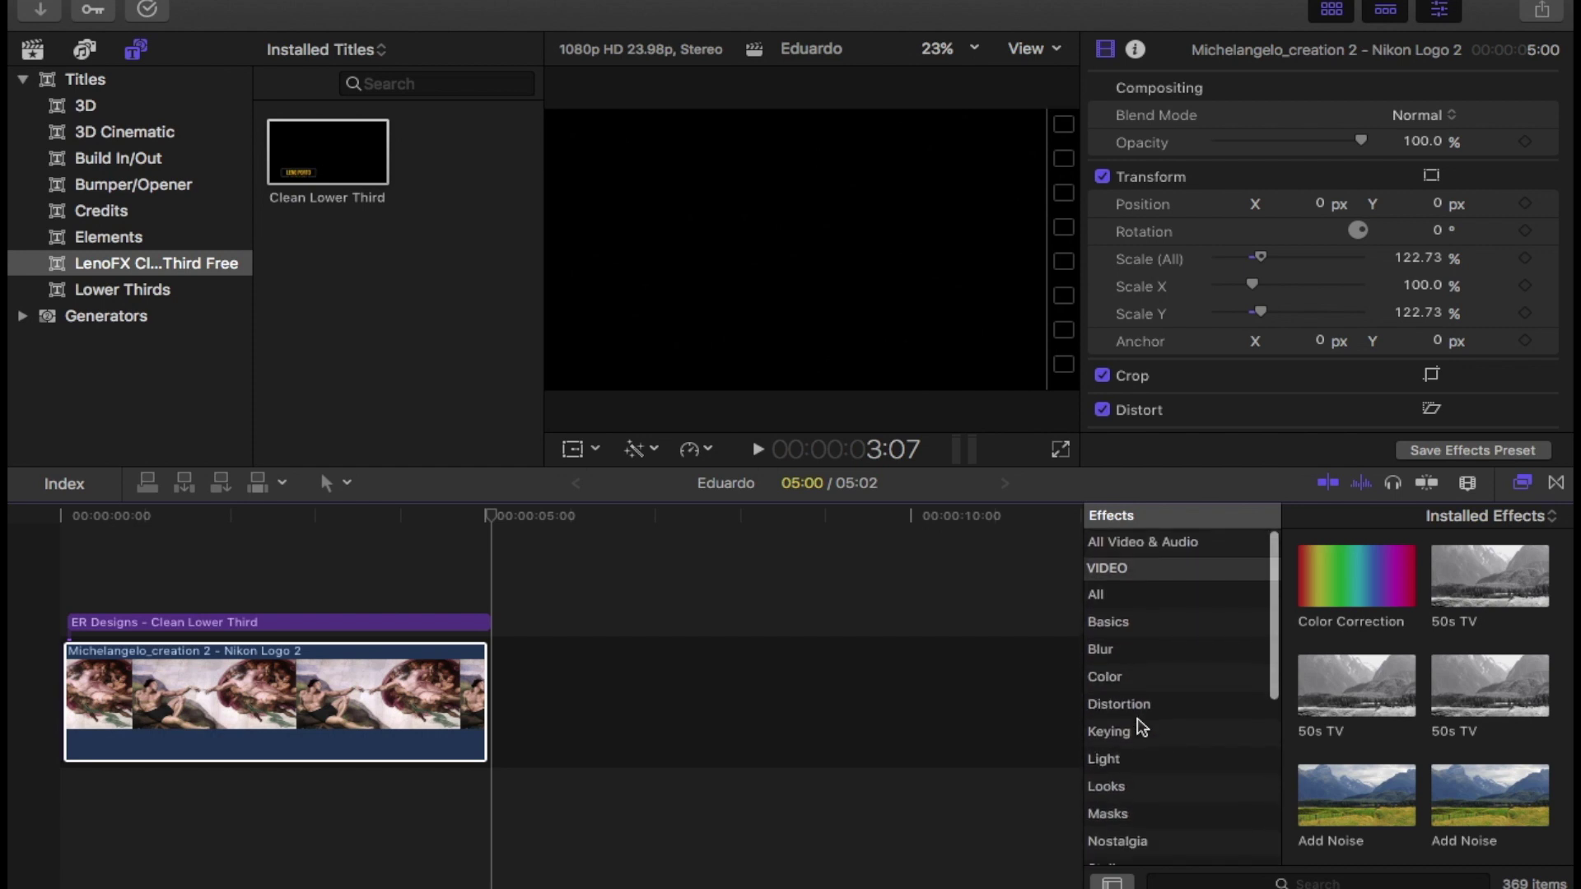
left_click(1144, 652)
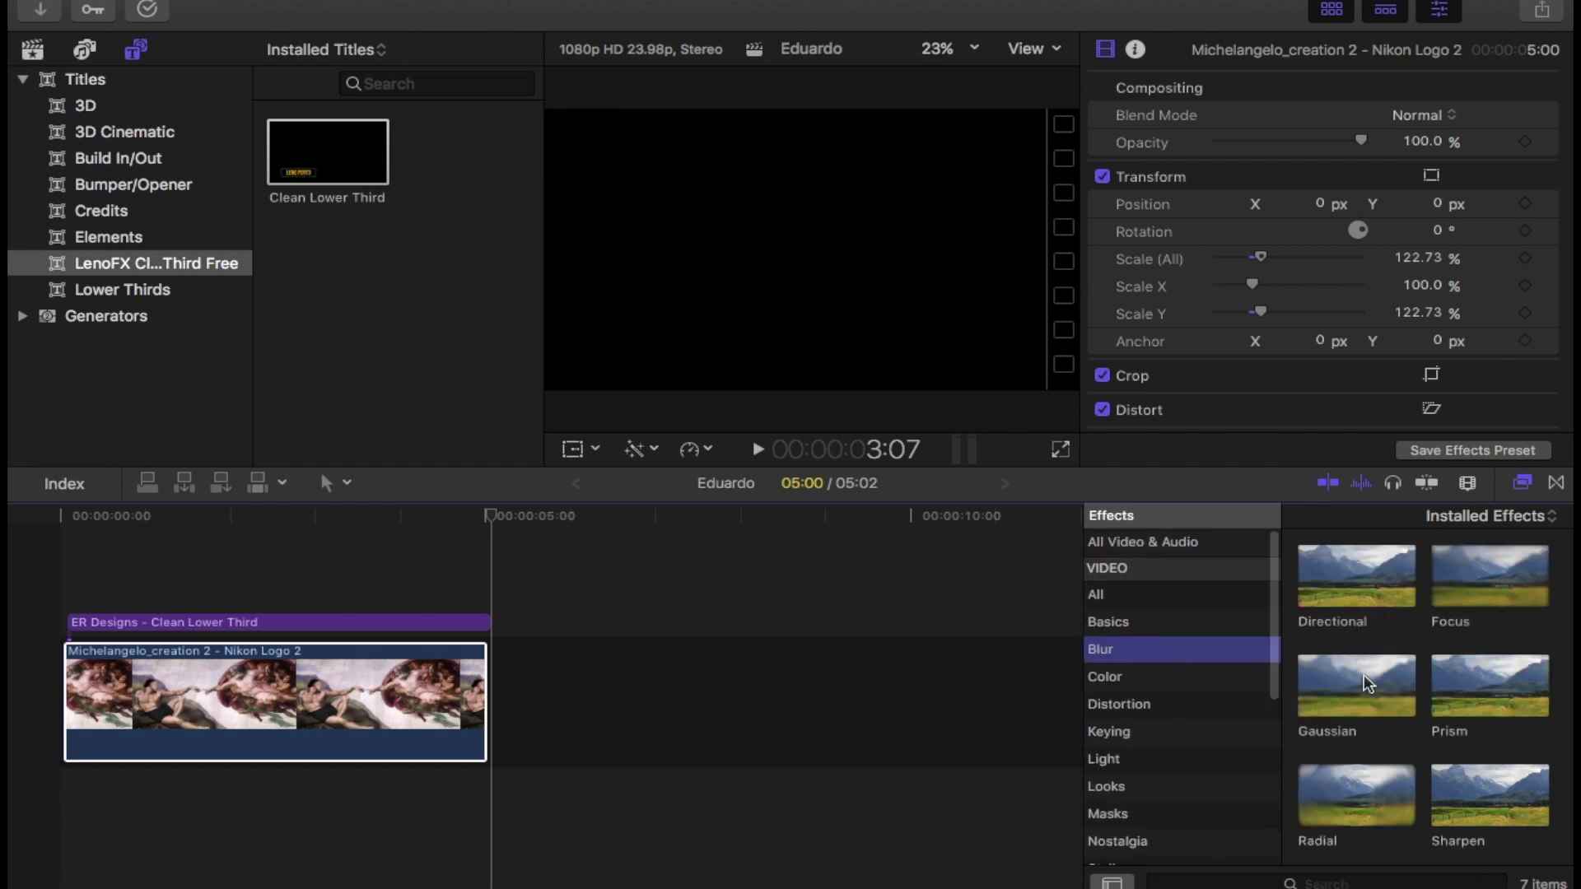
left_click_drag(1367, 683, 229, 713)
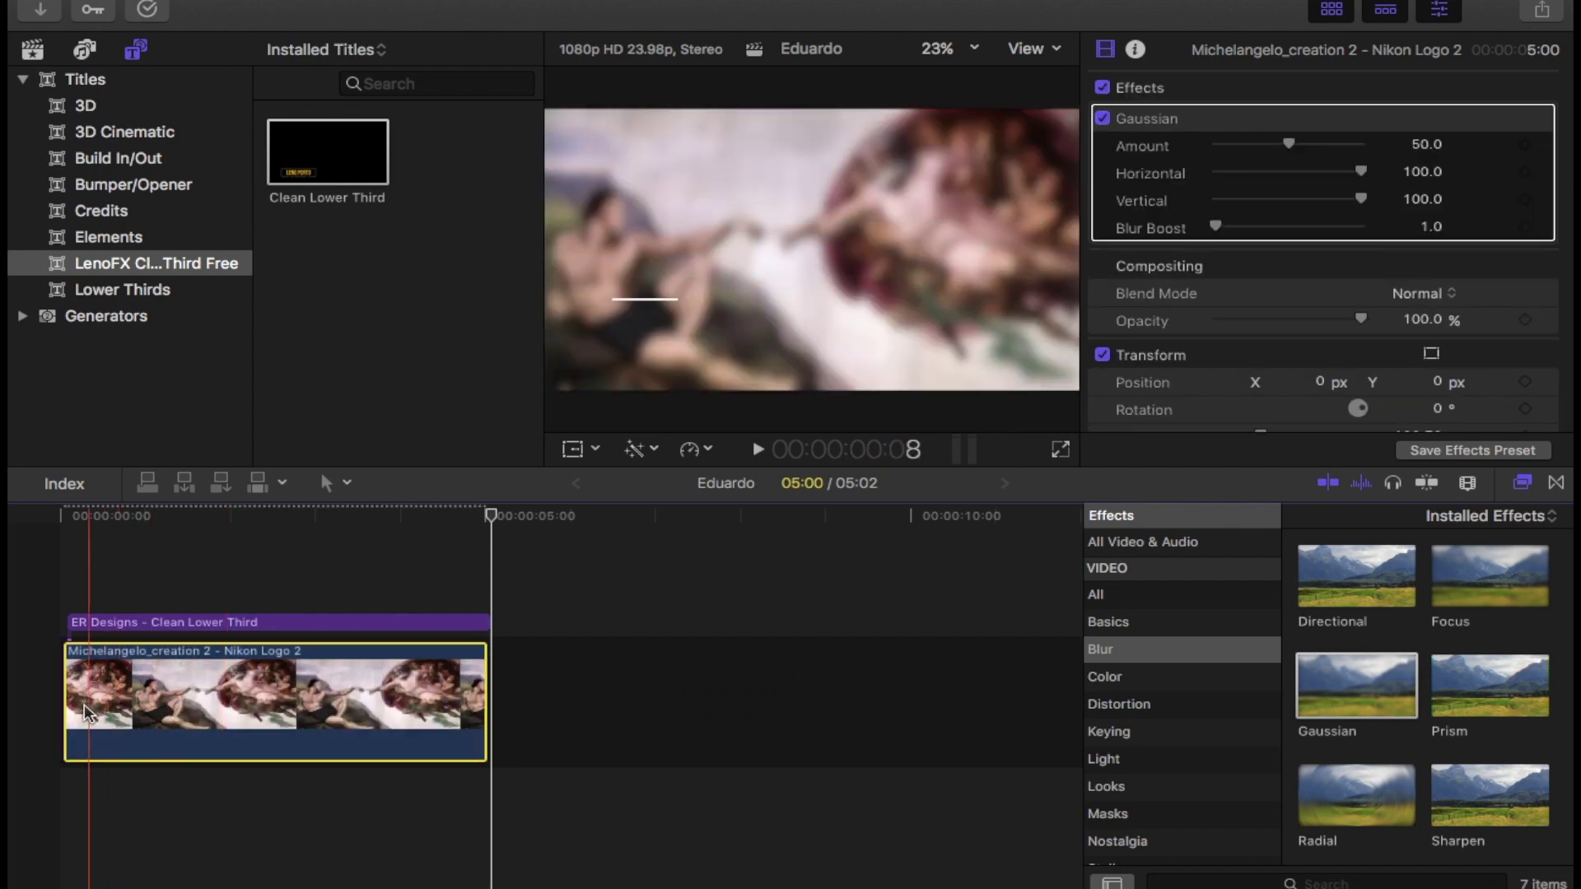
Set the Gaussian blur Amount to 0 at the clip's start
left_click(73, 638)
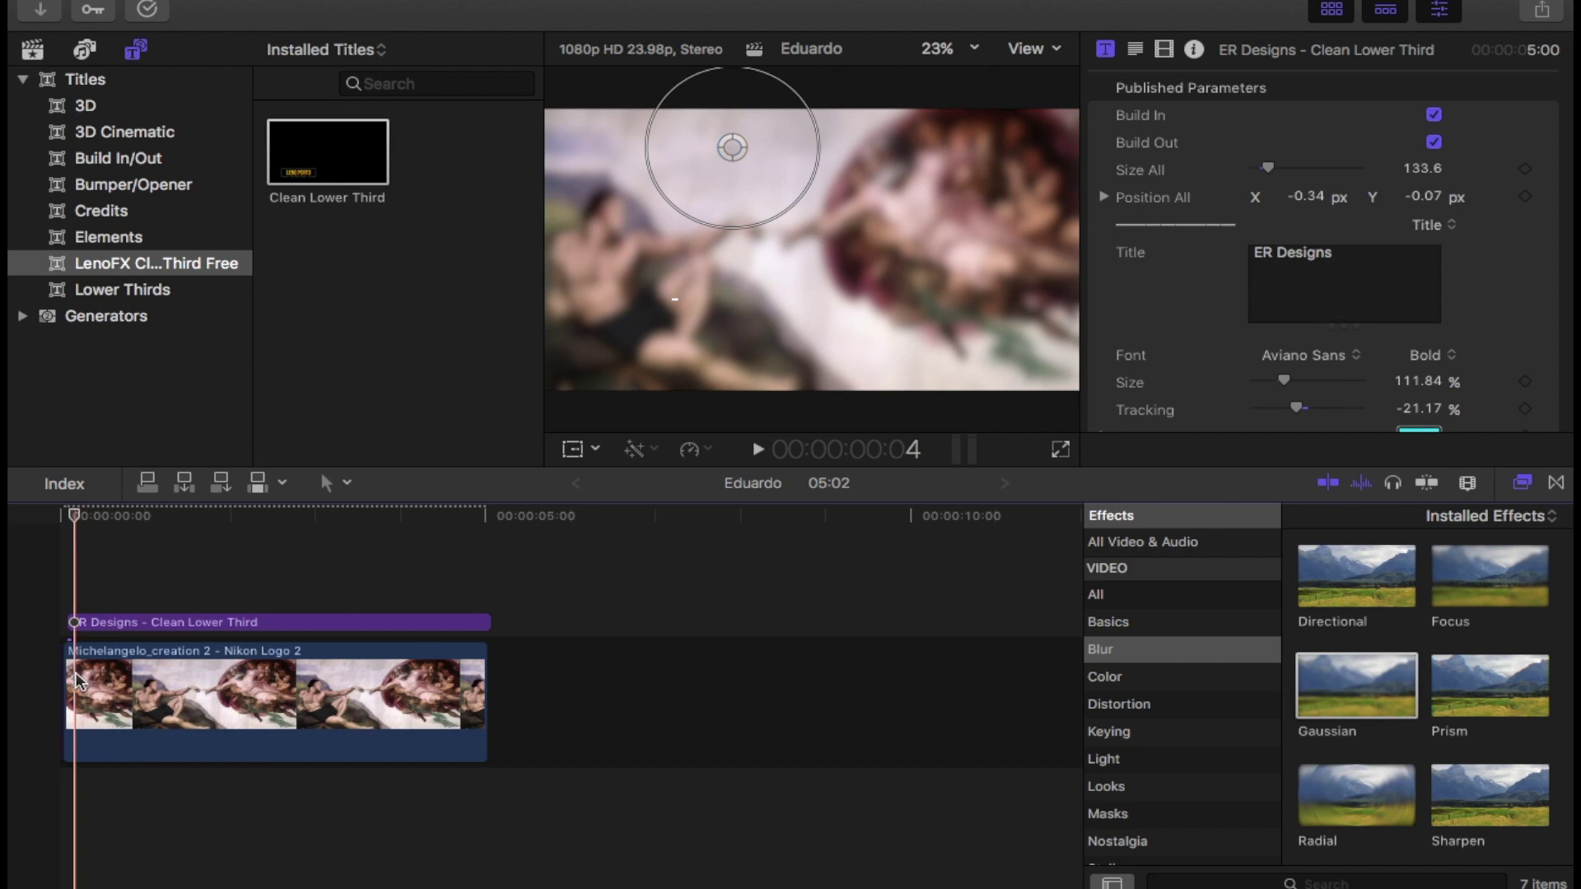
left_click(79, 679)
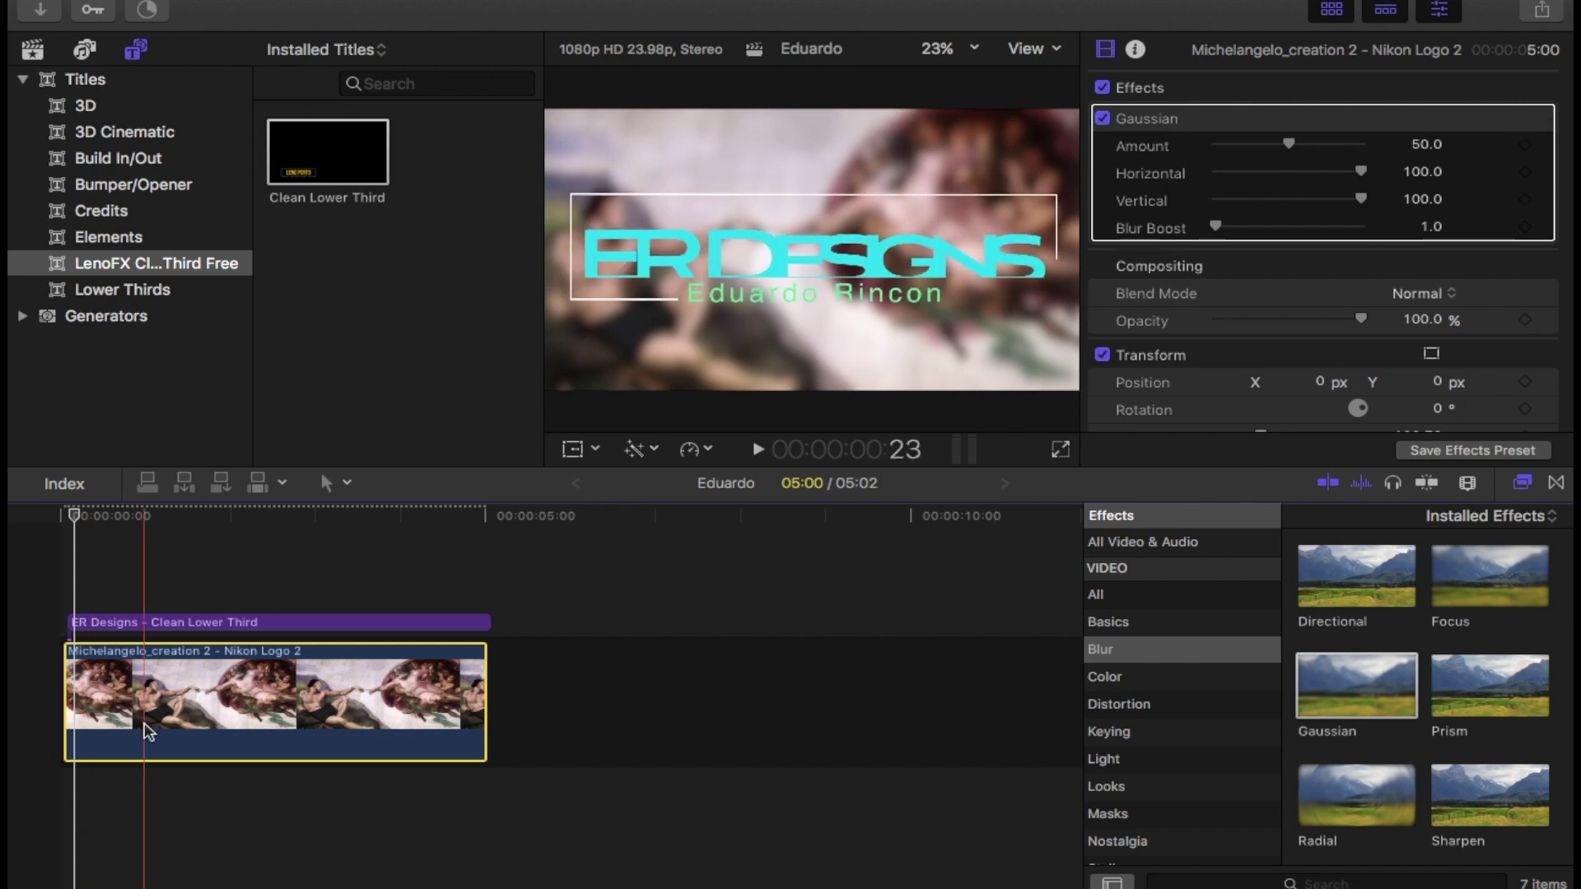
left_click_drag(1290, 148, 1215, 156)
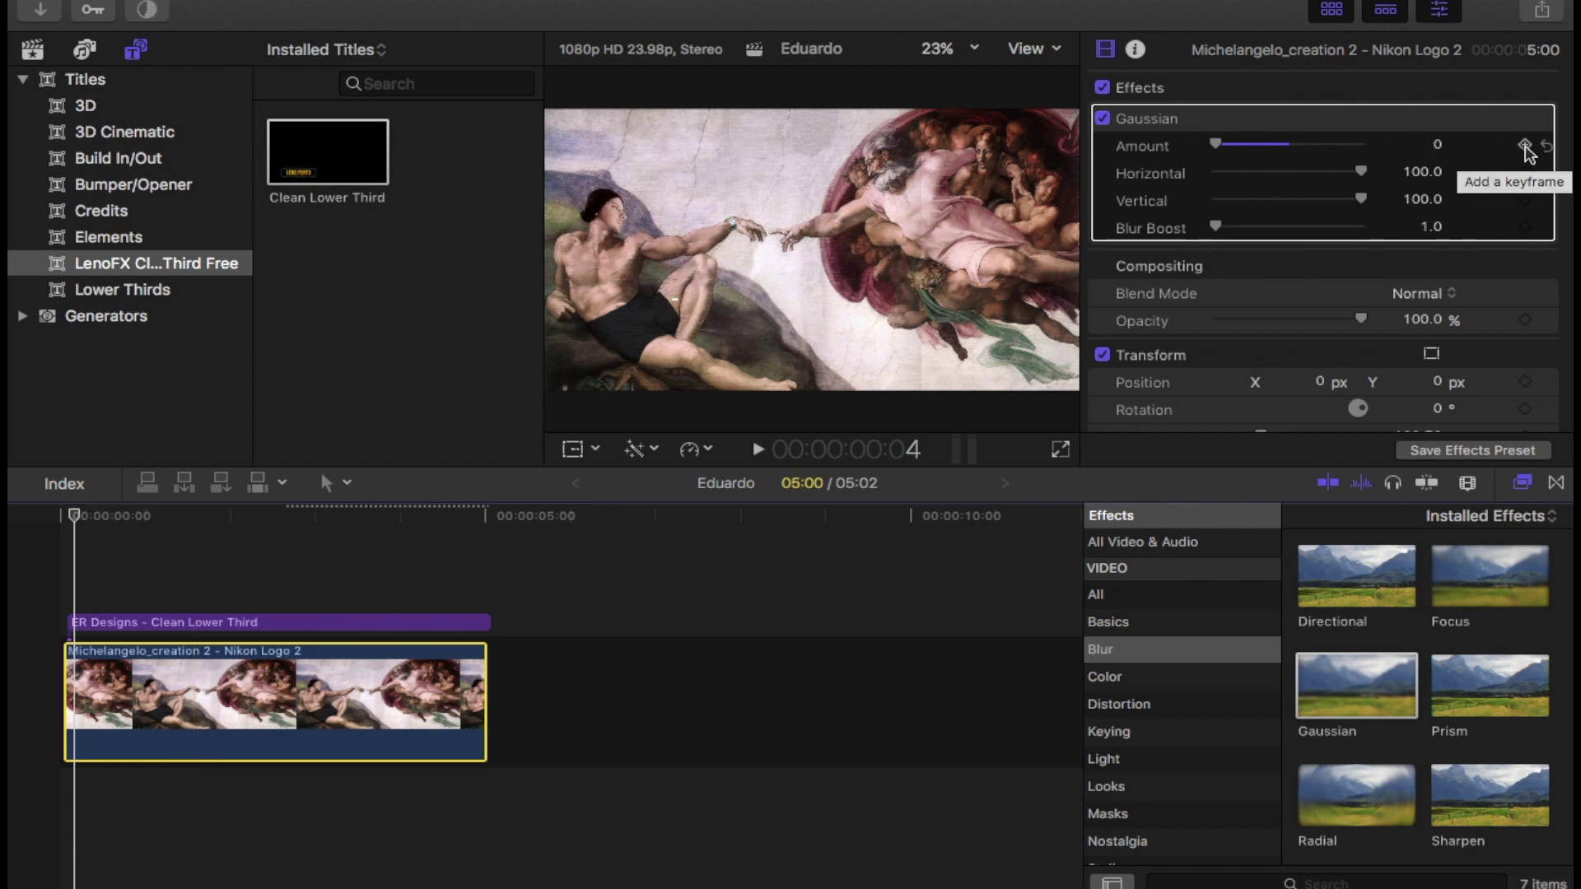
Keyframe the blur Amount at 0 at the start, then raise it to 12 and 30 further in
left_click(1526, 147)
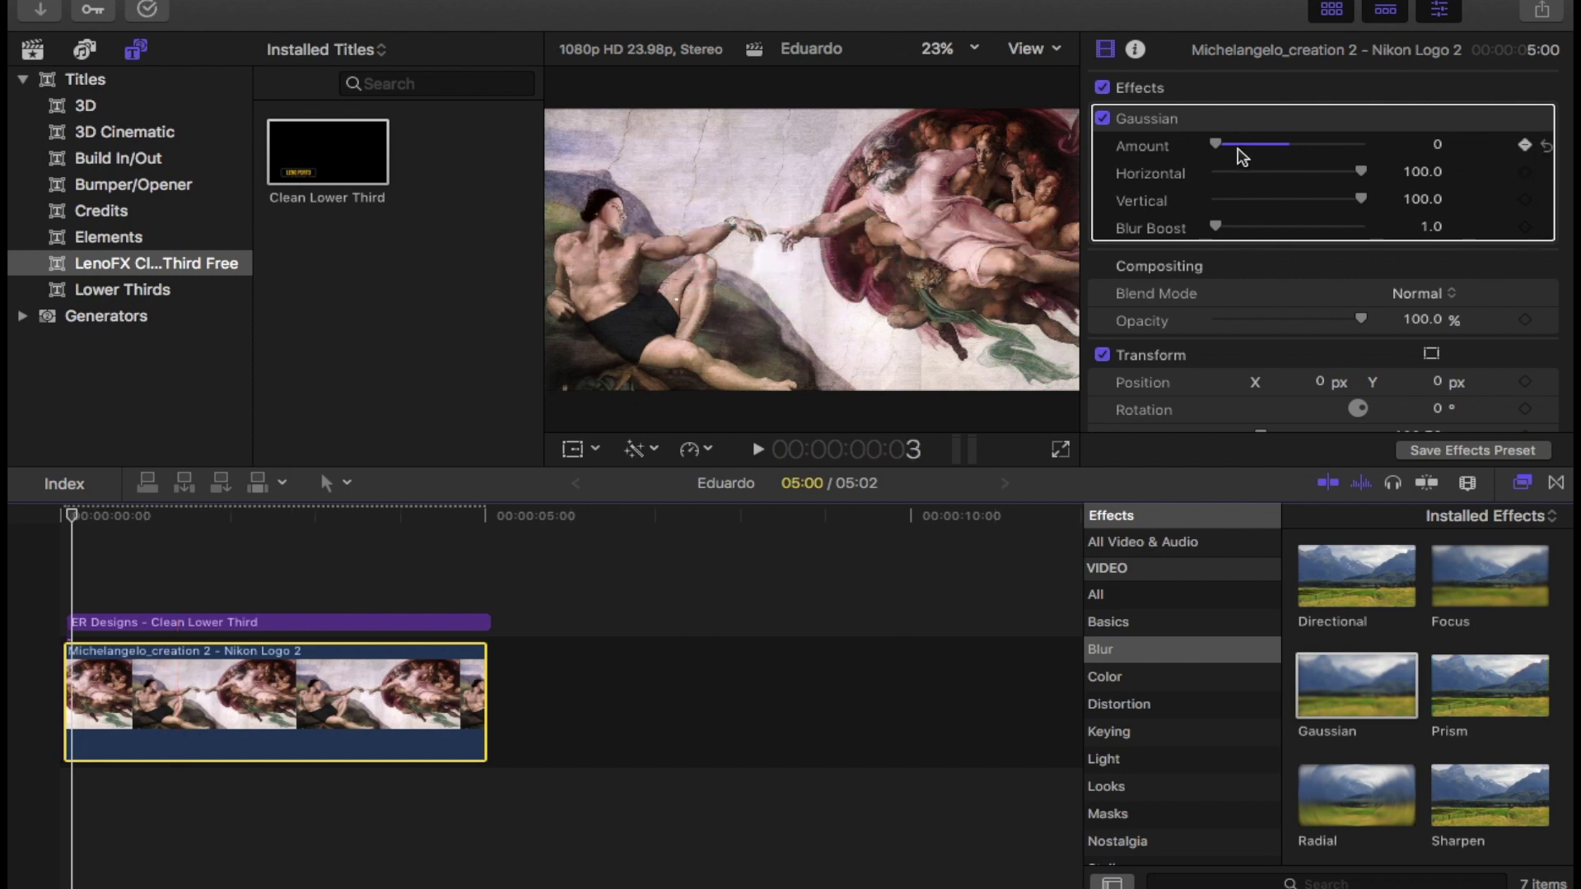
left_click(104, 603)
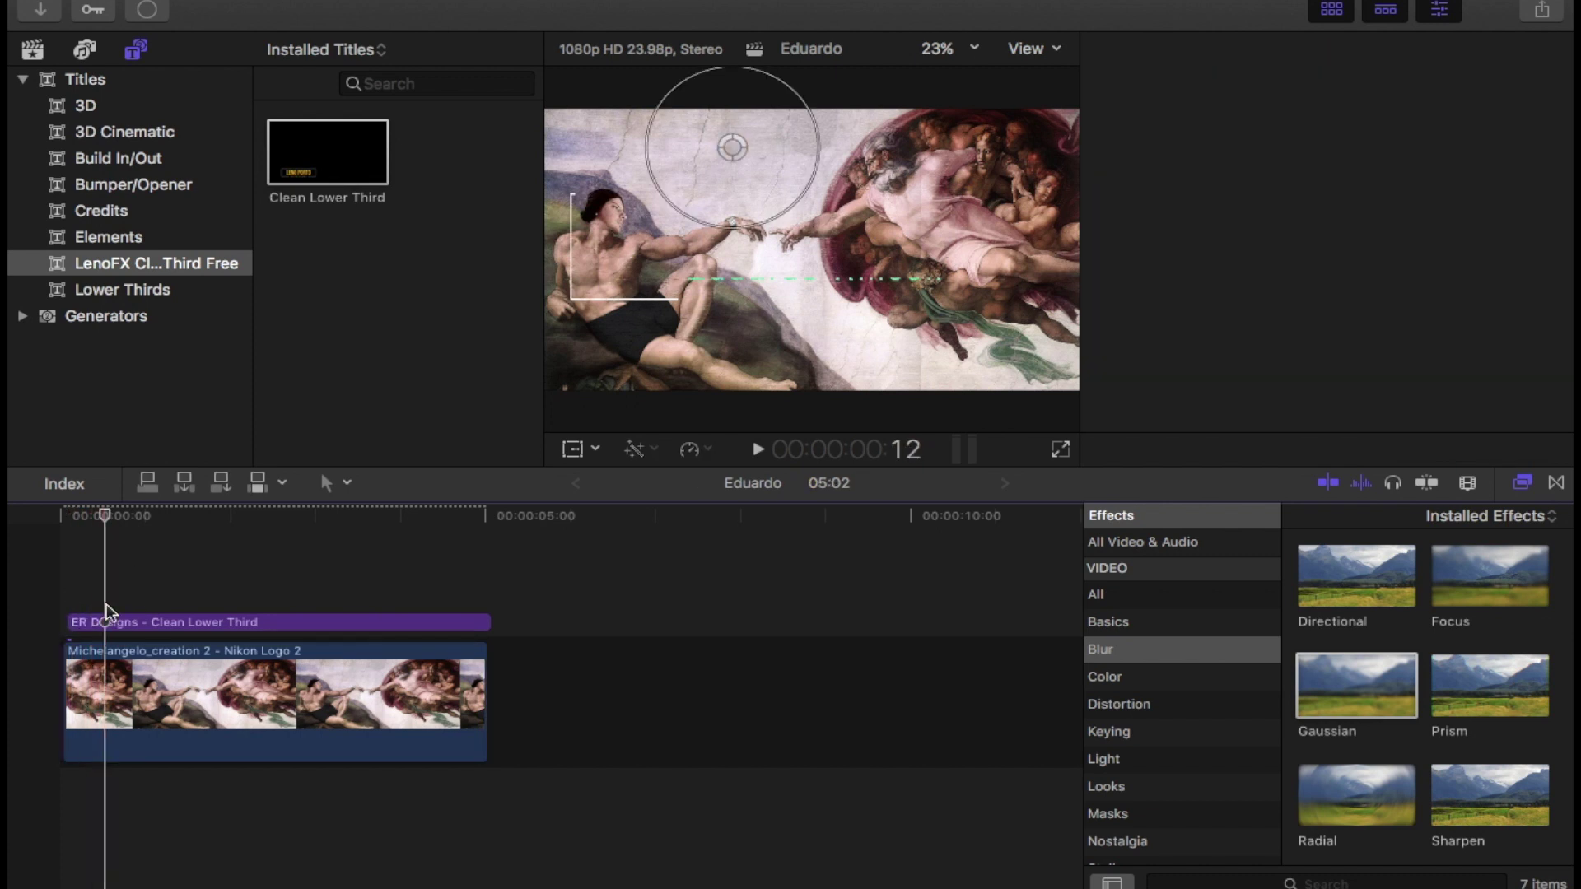
left_click(105, 619)
left_click(106, 700)
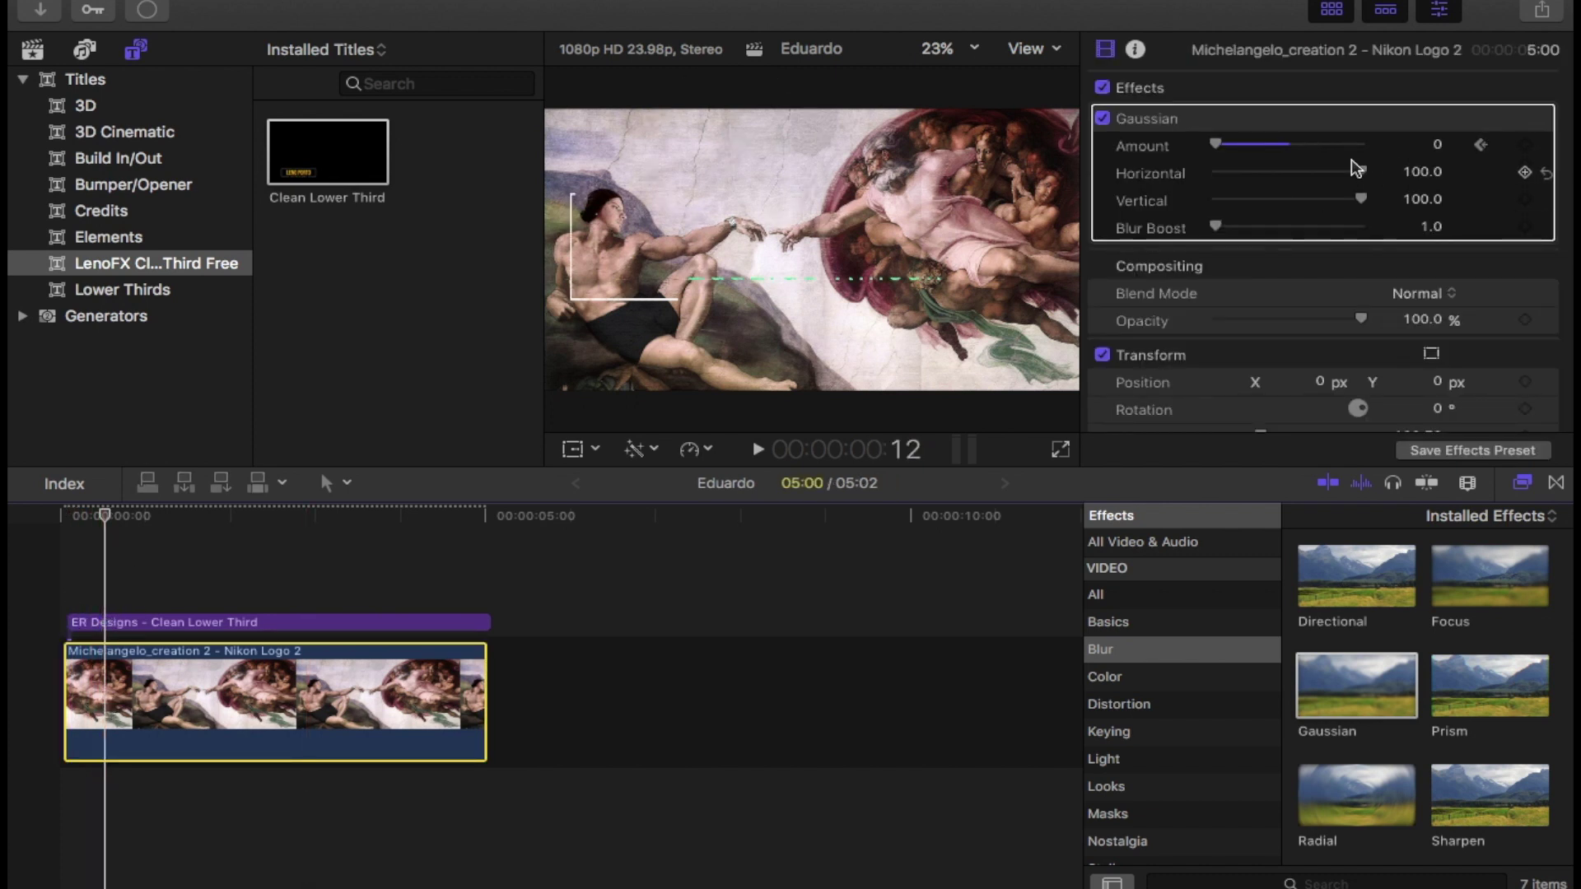
left_click_drag(1217, 145, 1240, 153)
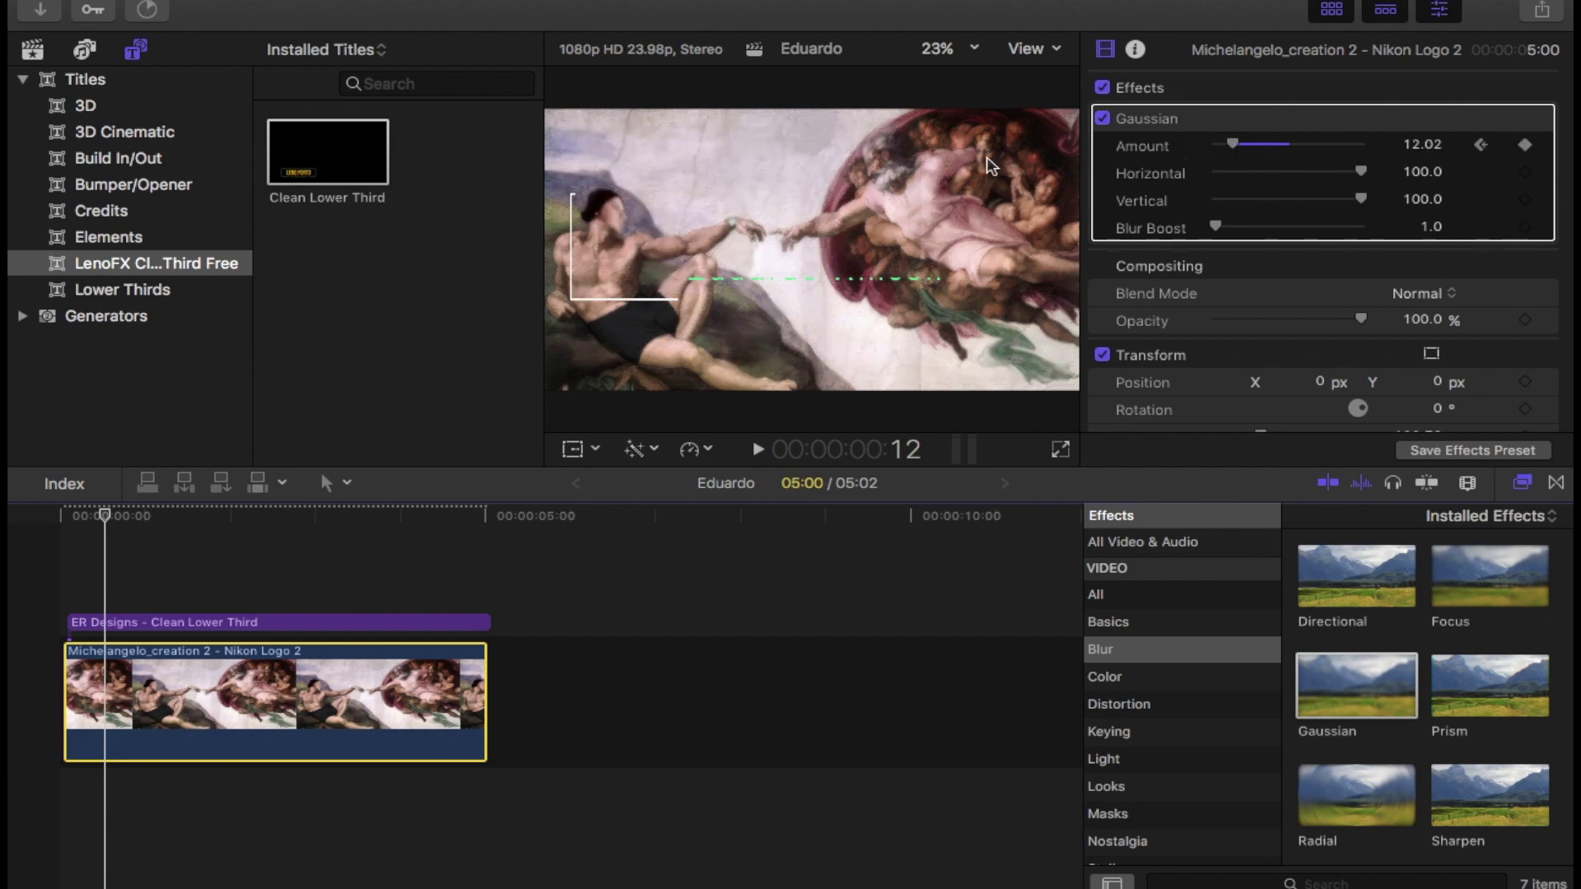
left_click(148, 607)
left_click(141, 688)
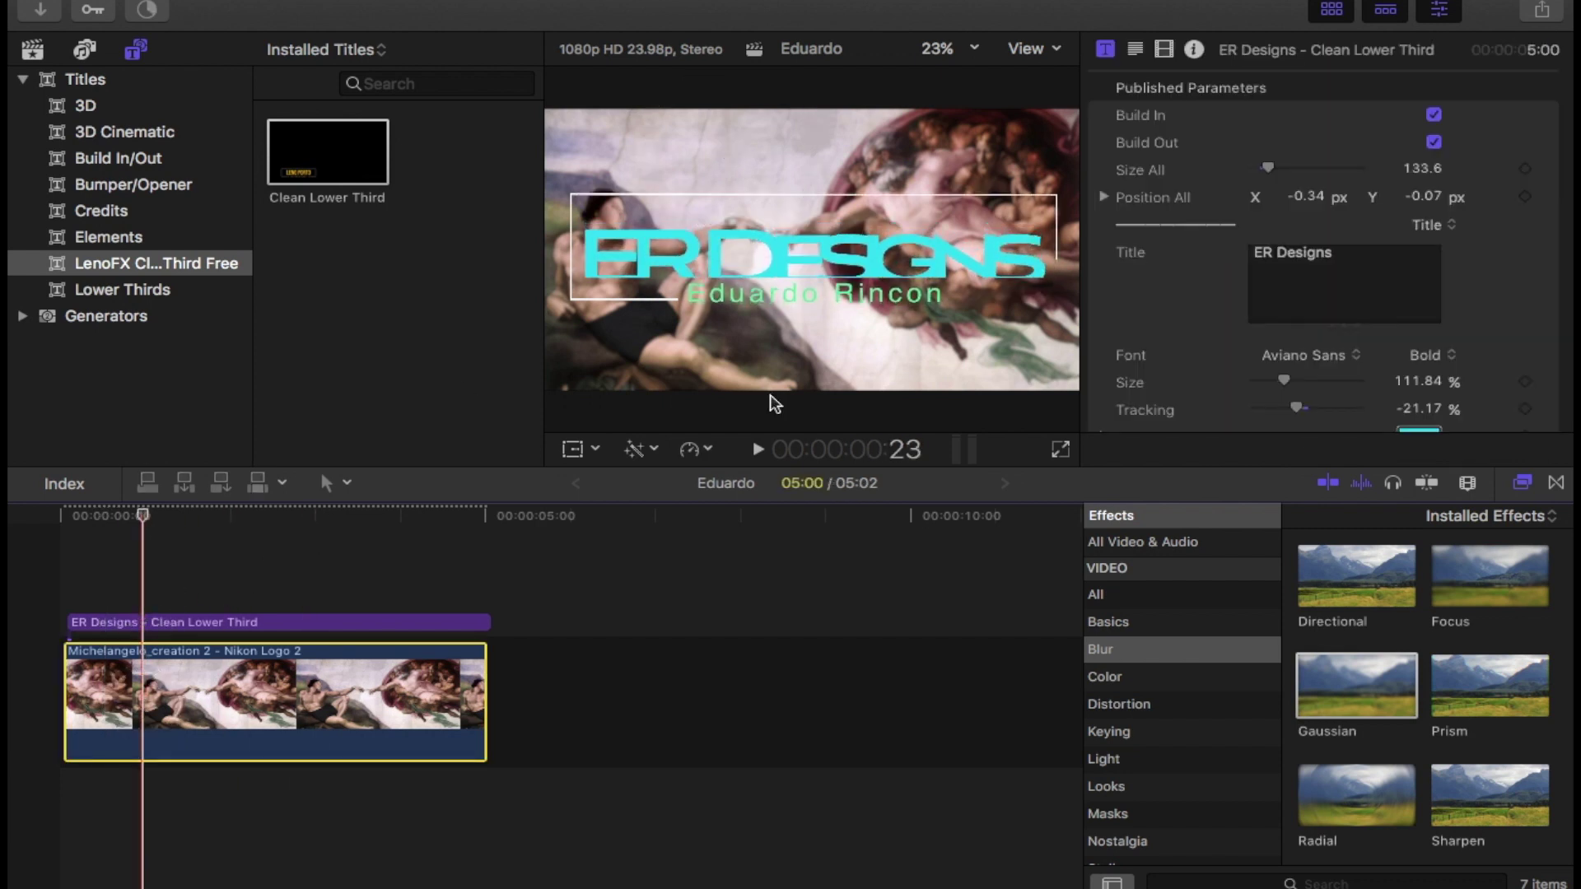
left_click_drag(1263, 154, 1260, 146)
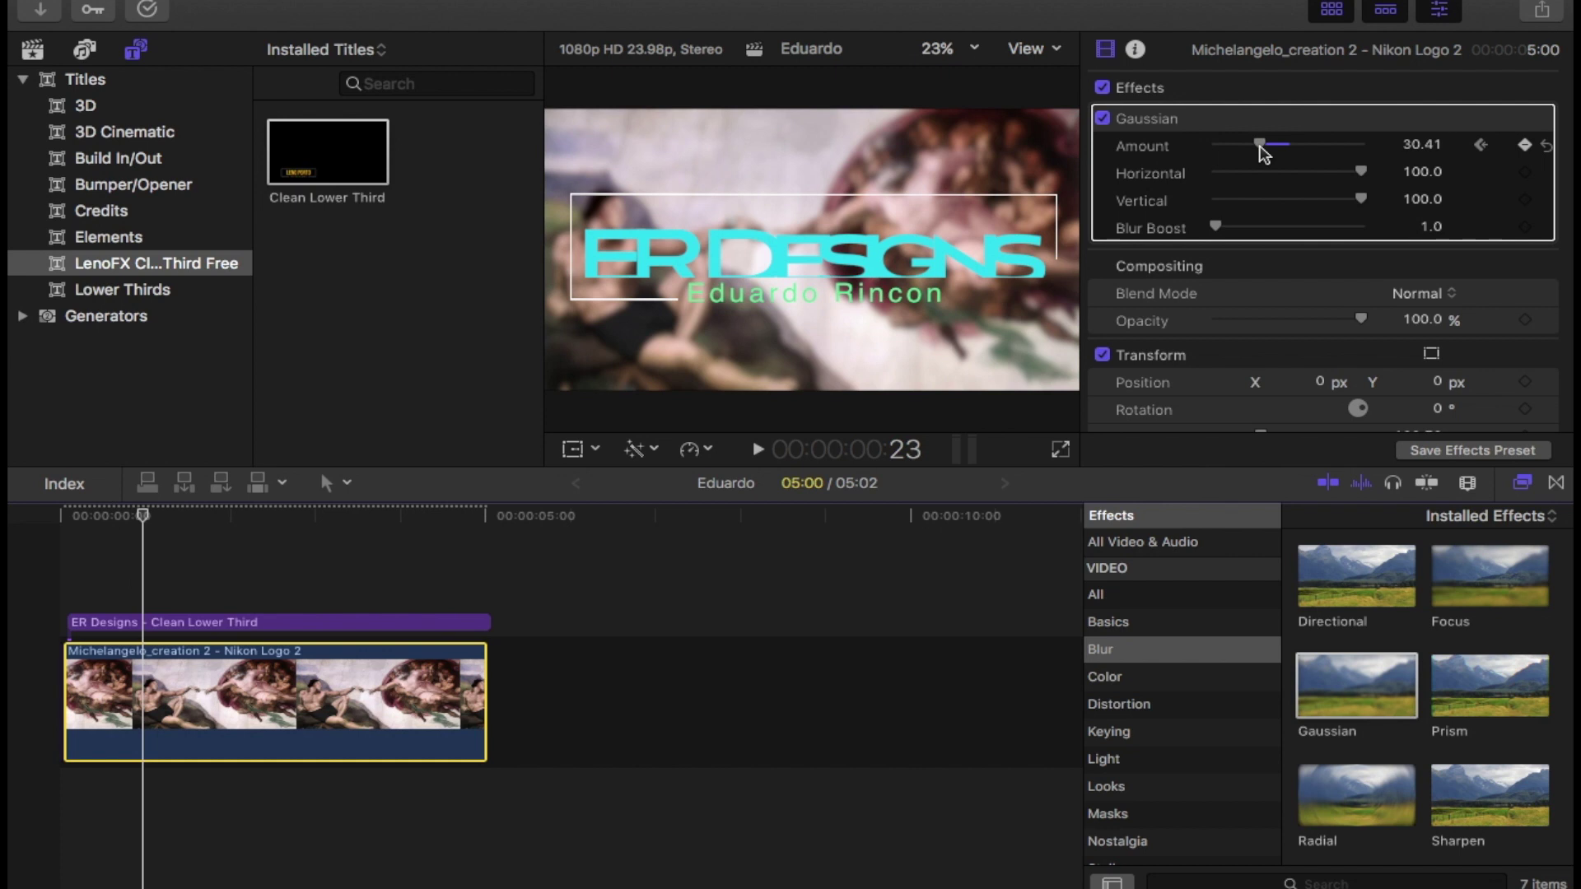
Add blur keyframes at 50 and 75, then drop the Amount back to about 0 near four seconds
left_click(187, 601)
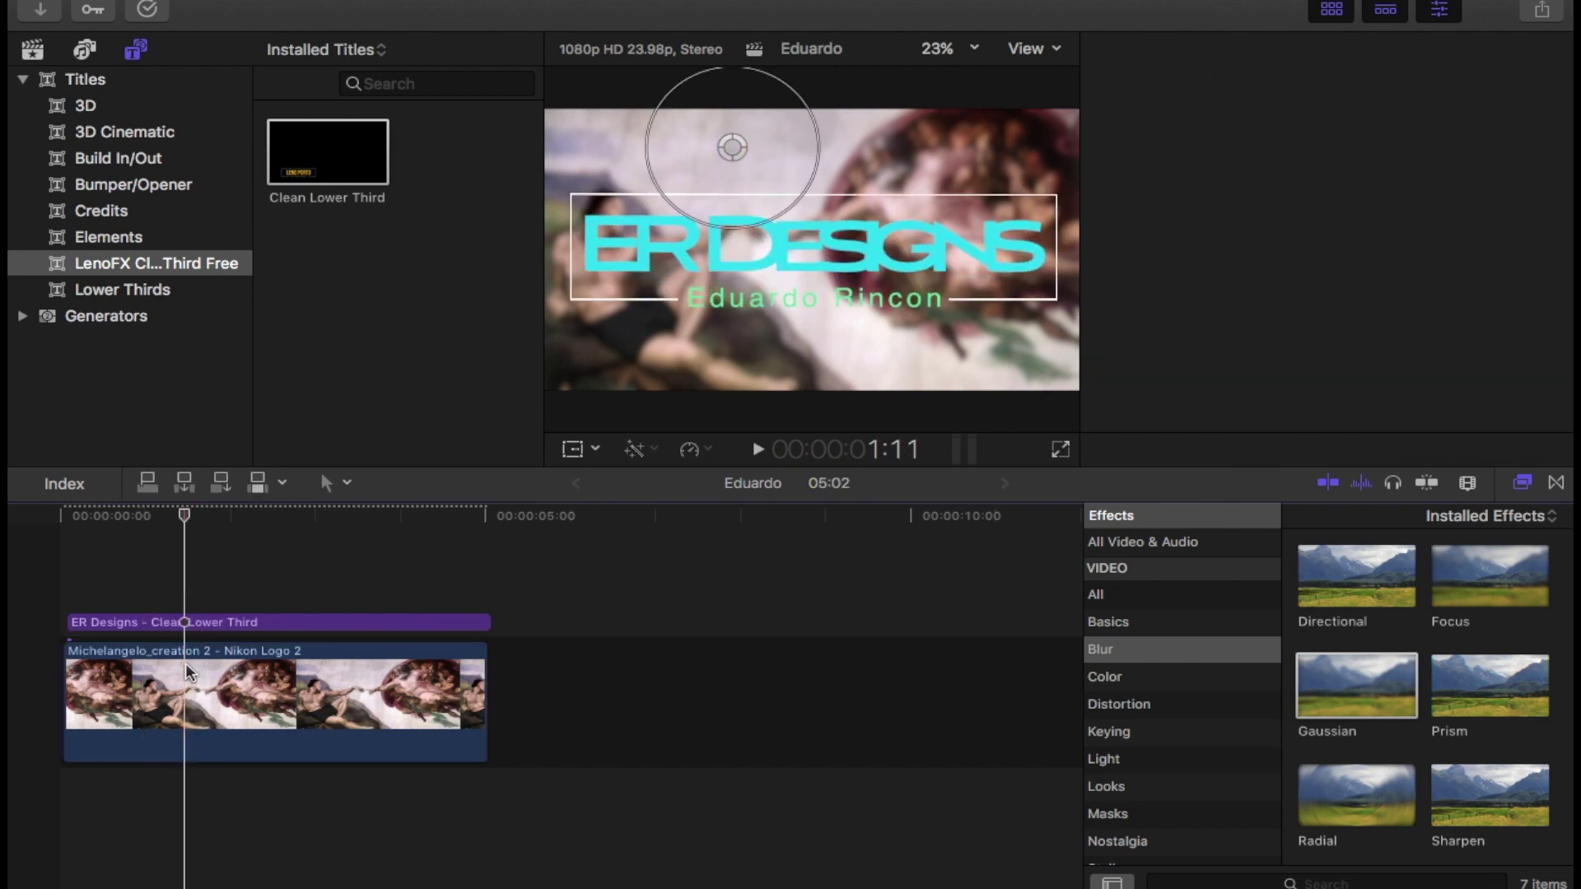
left_click(176, 695)
left_click(1289, 144)
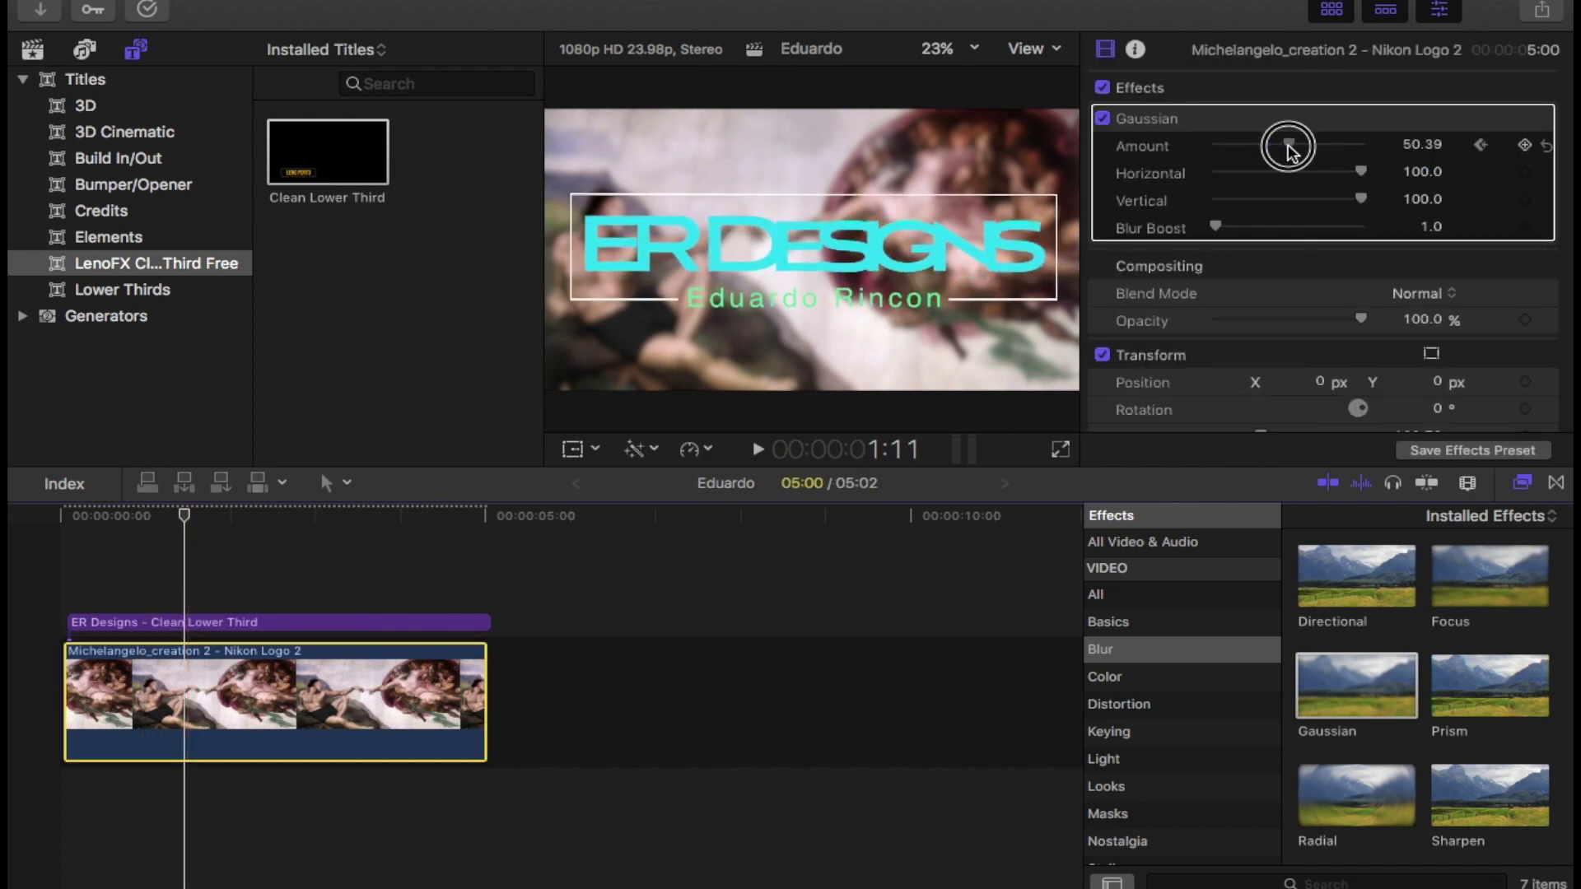
left_click(256, 604)
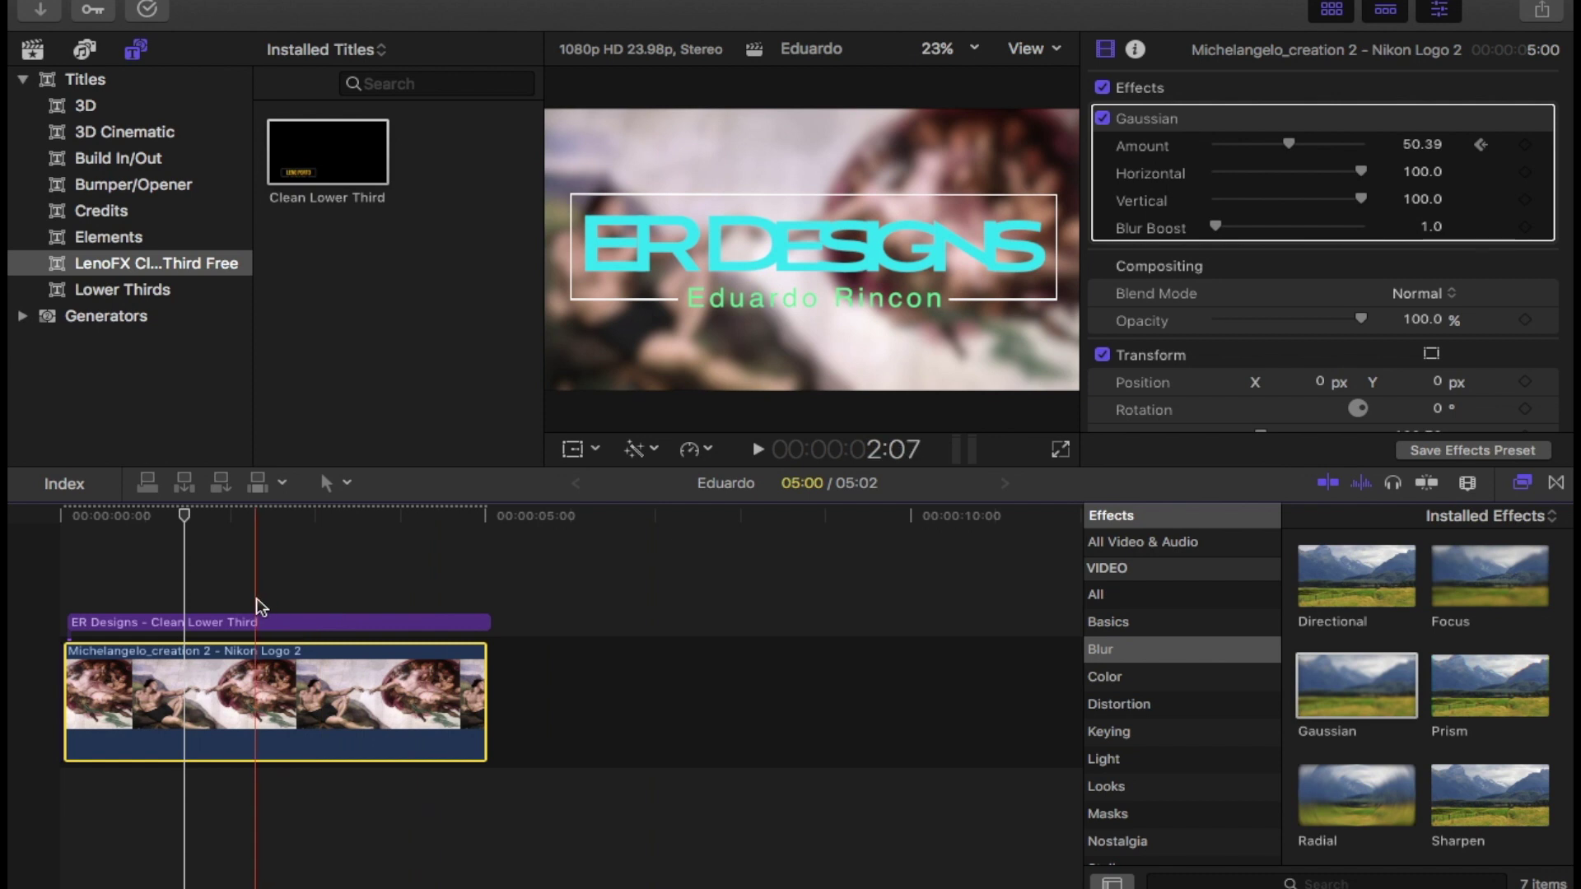
left_click(247, 680)
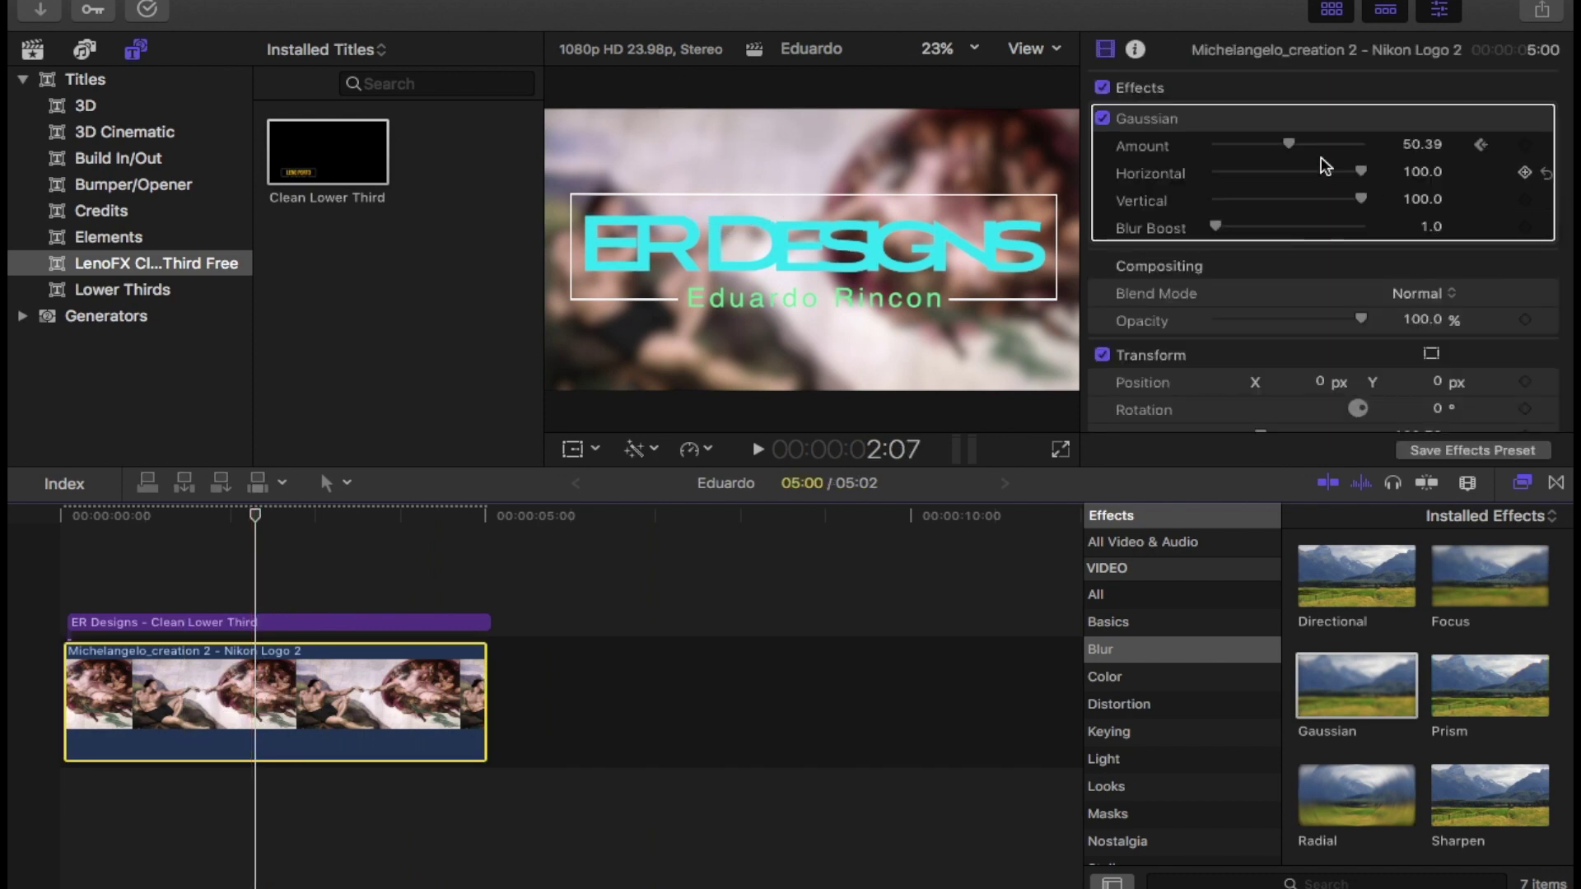
left_click(1323, 145)
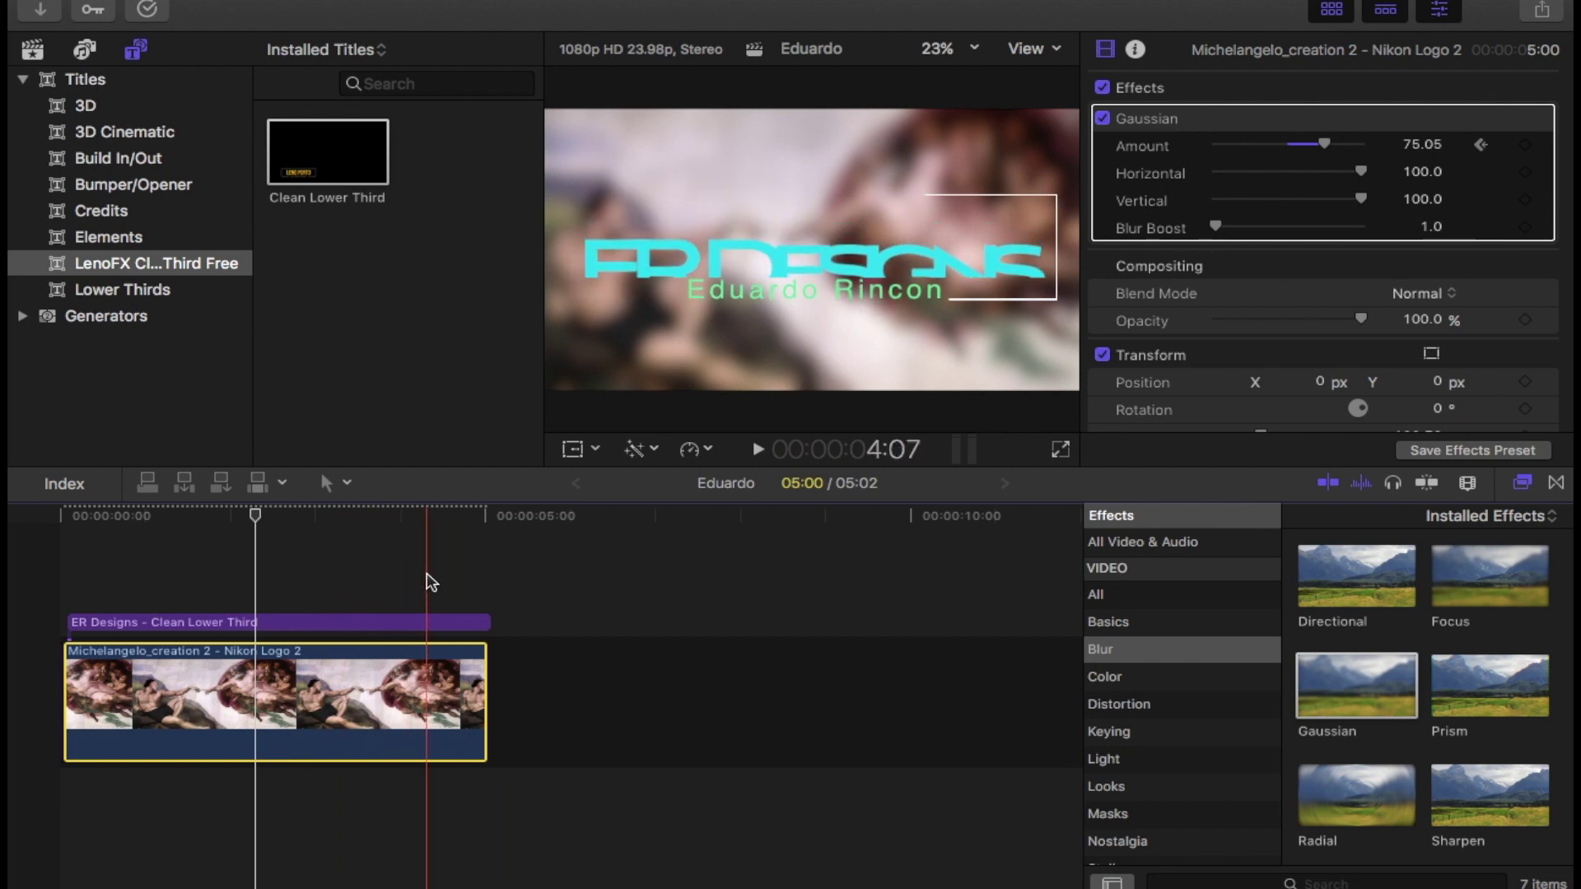
left_click(429, 581)
left_click(431, 685)
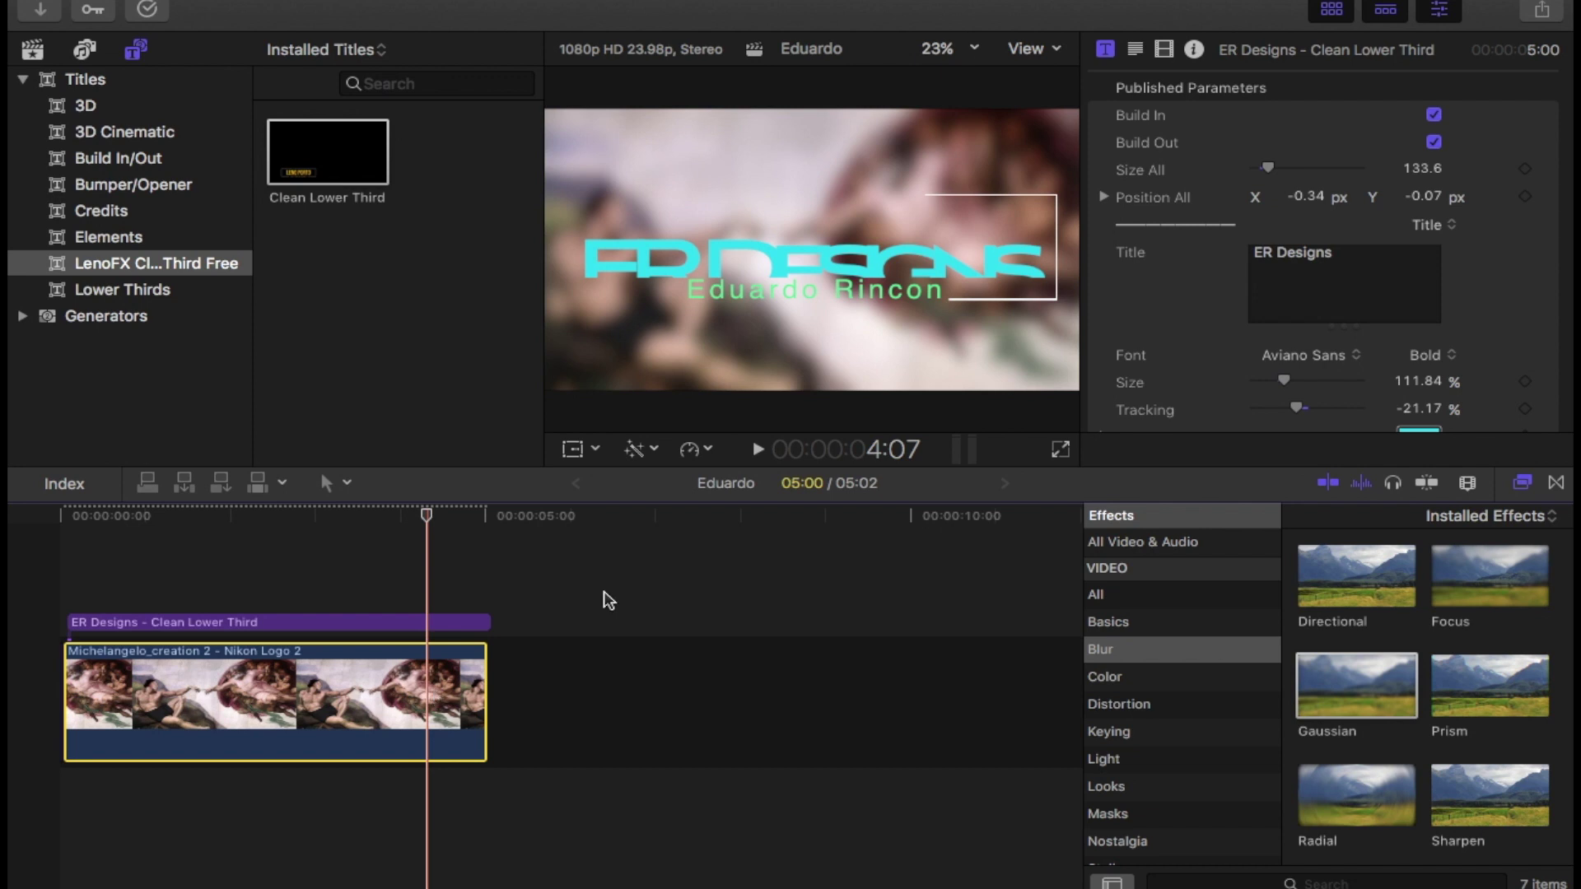
left_click_drag(1326, 148, 1212, 147)
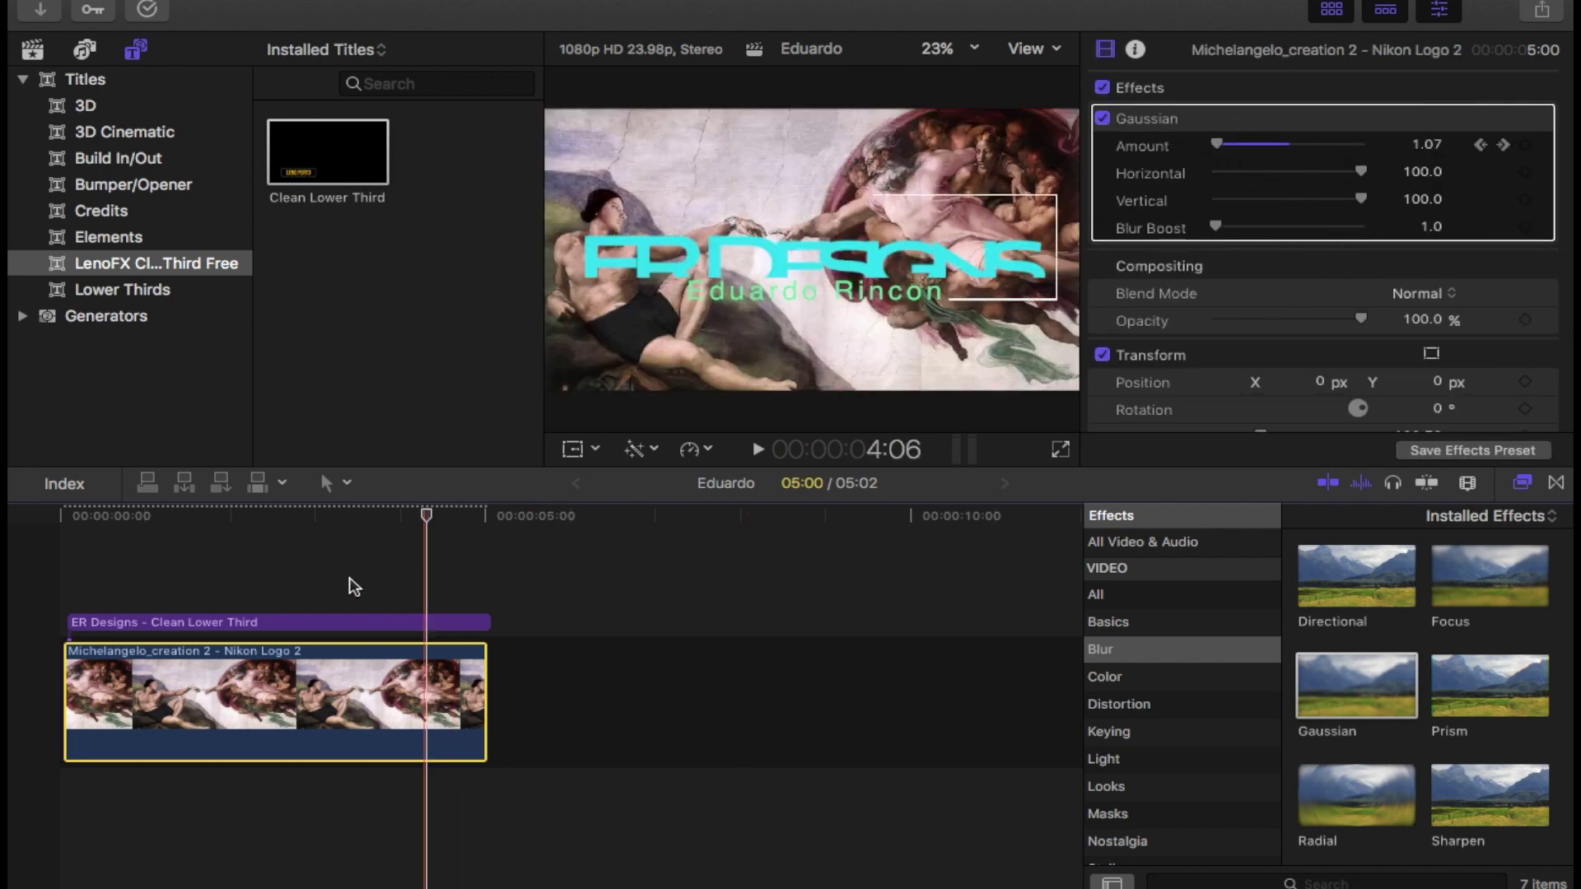
left_click(57, 597)
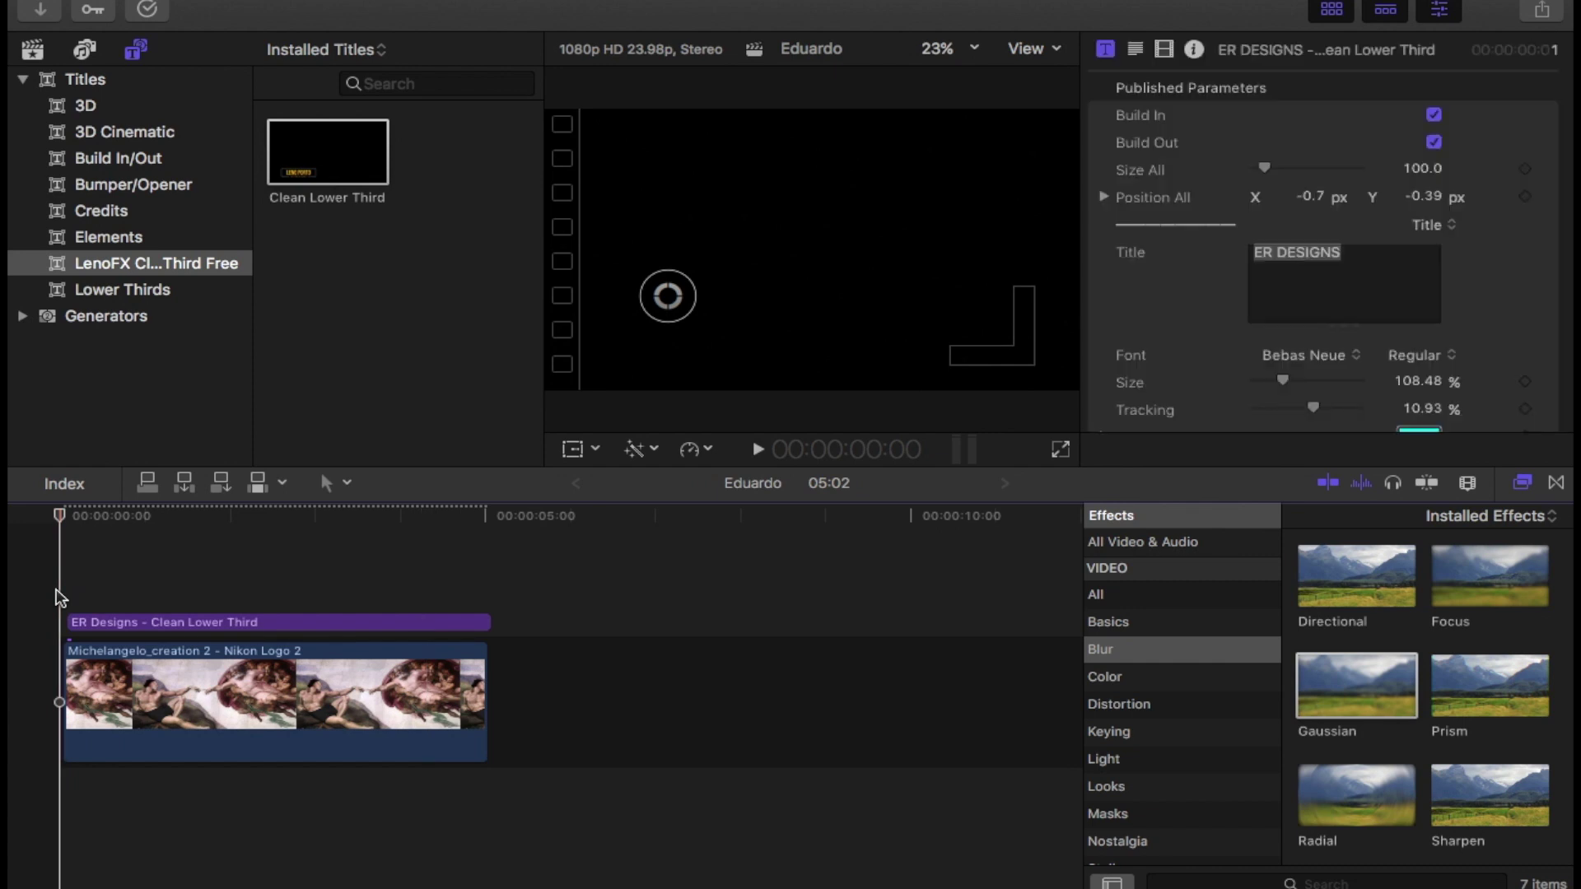
key("space")
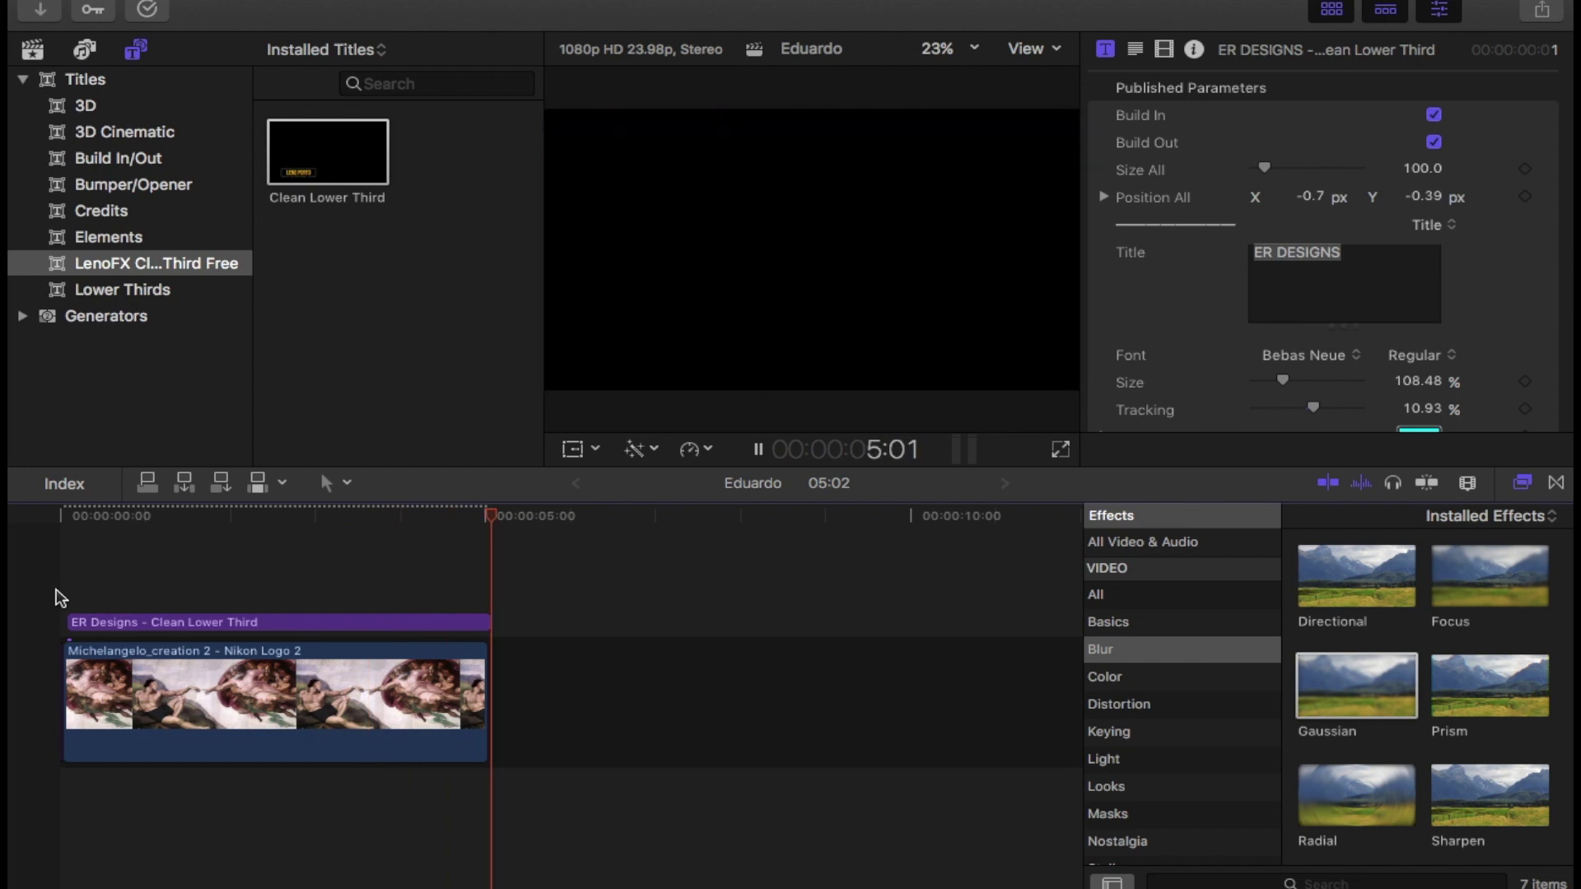
key("space")
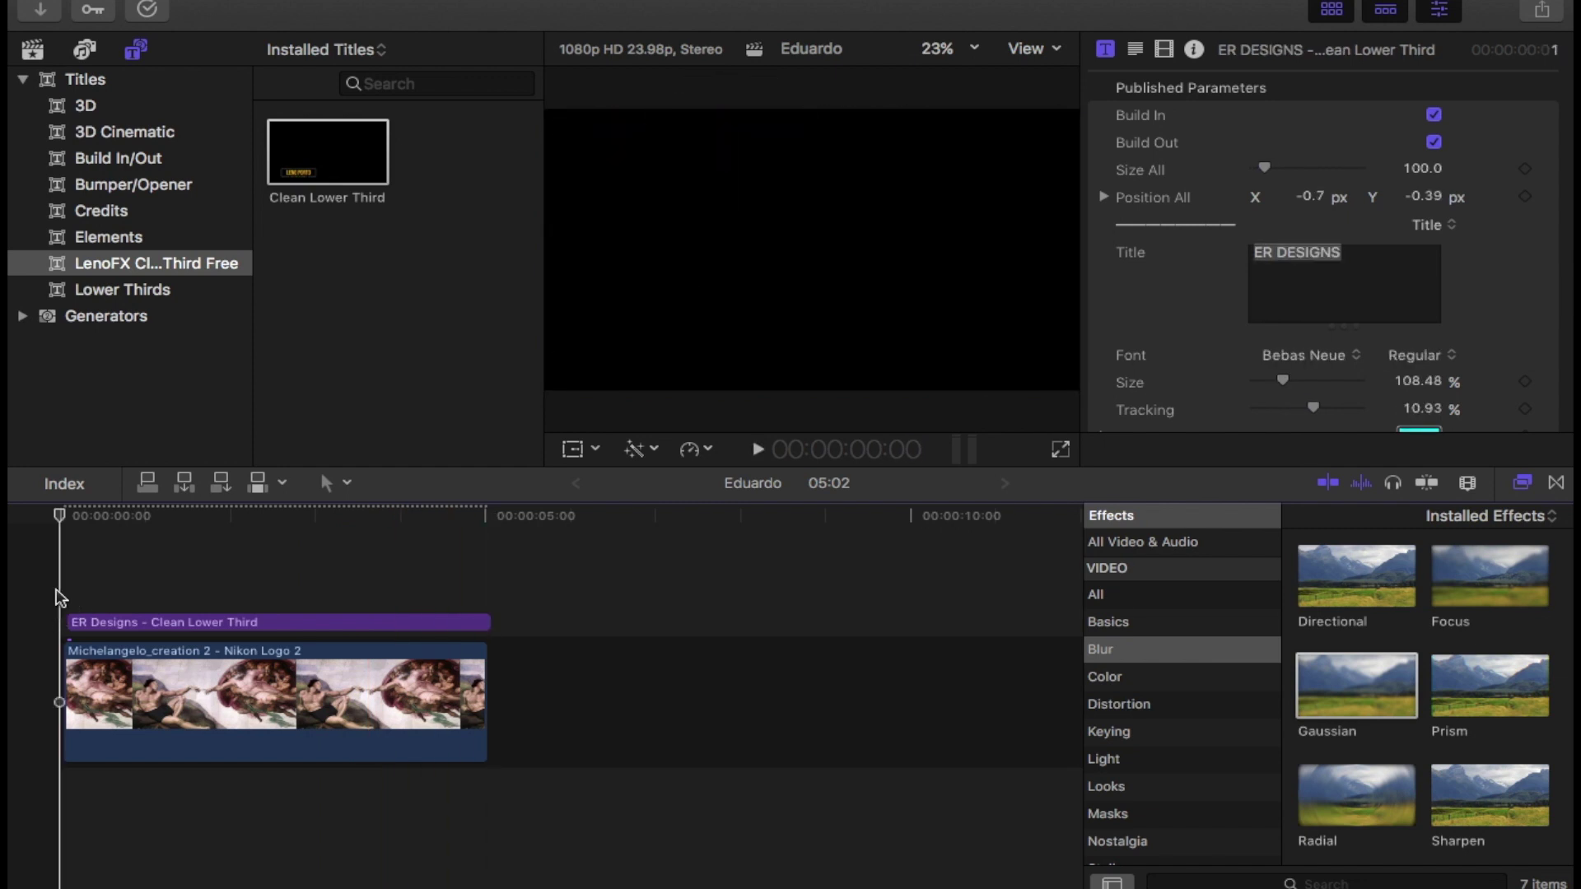